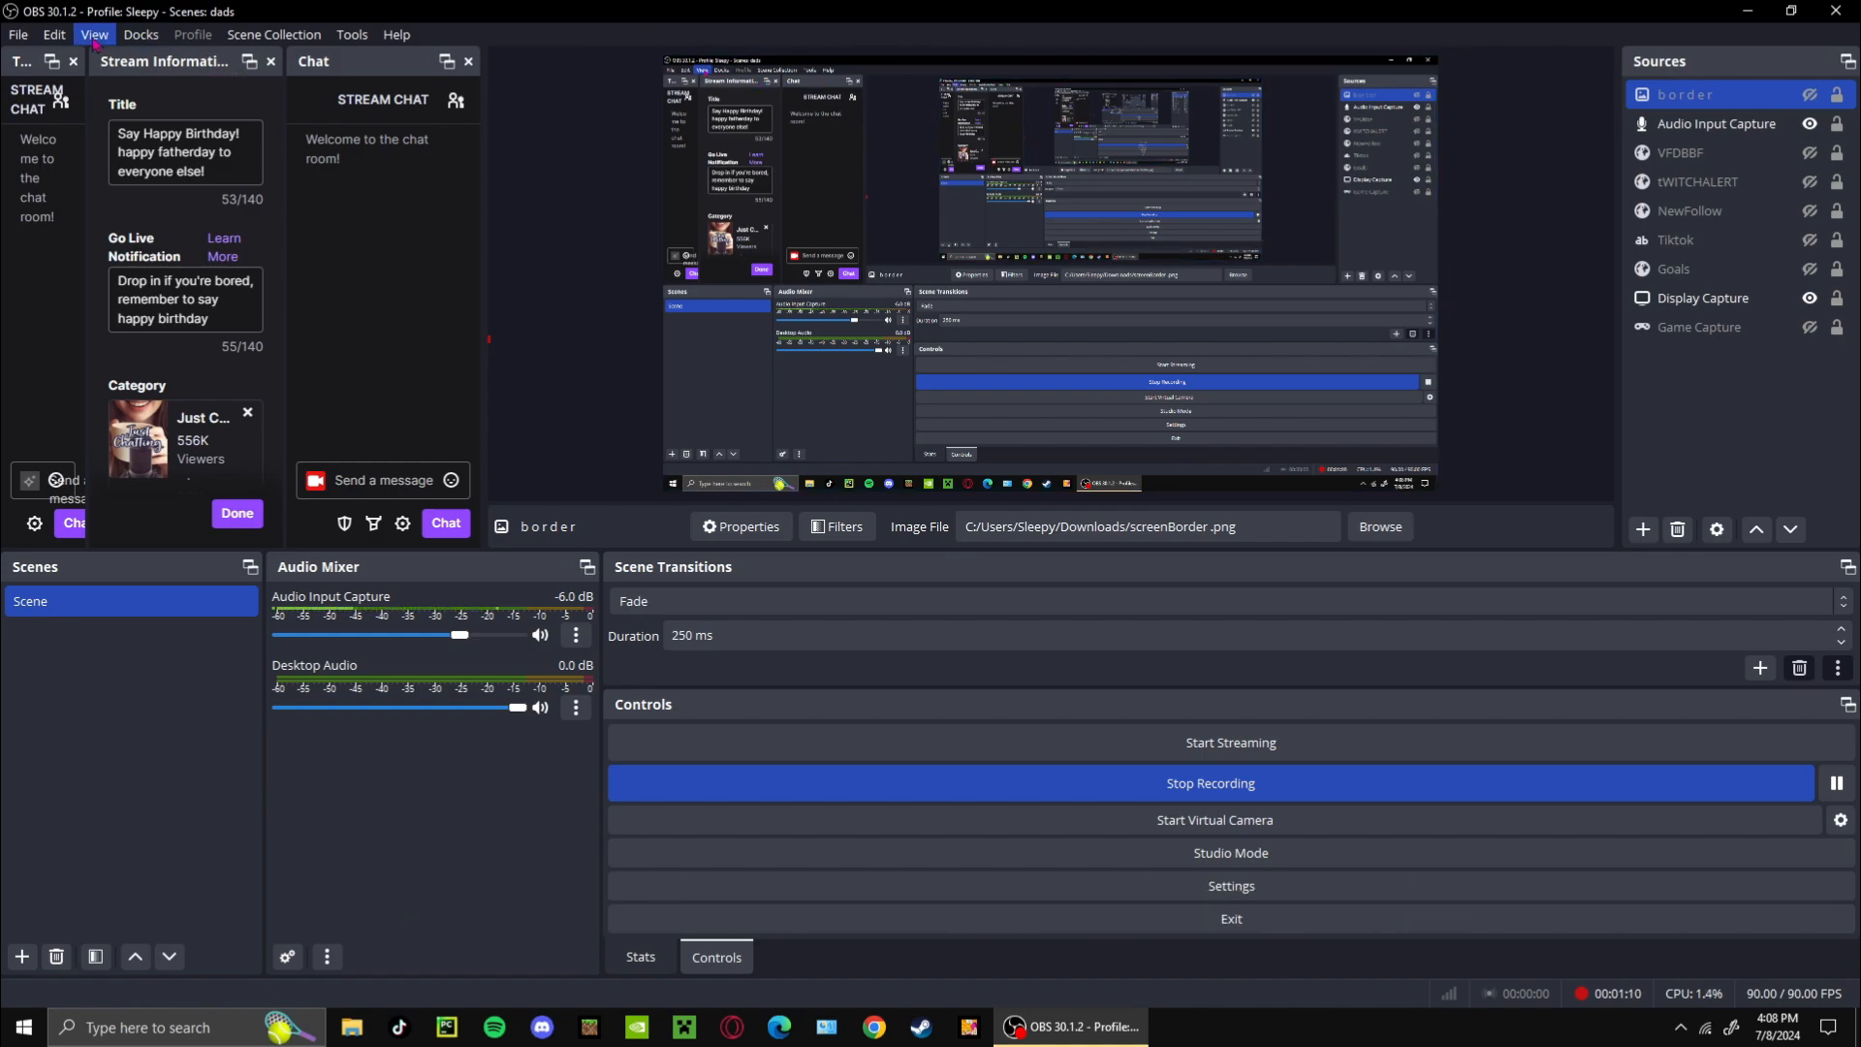
left_click(55, 37)
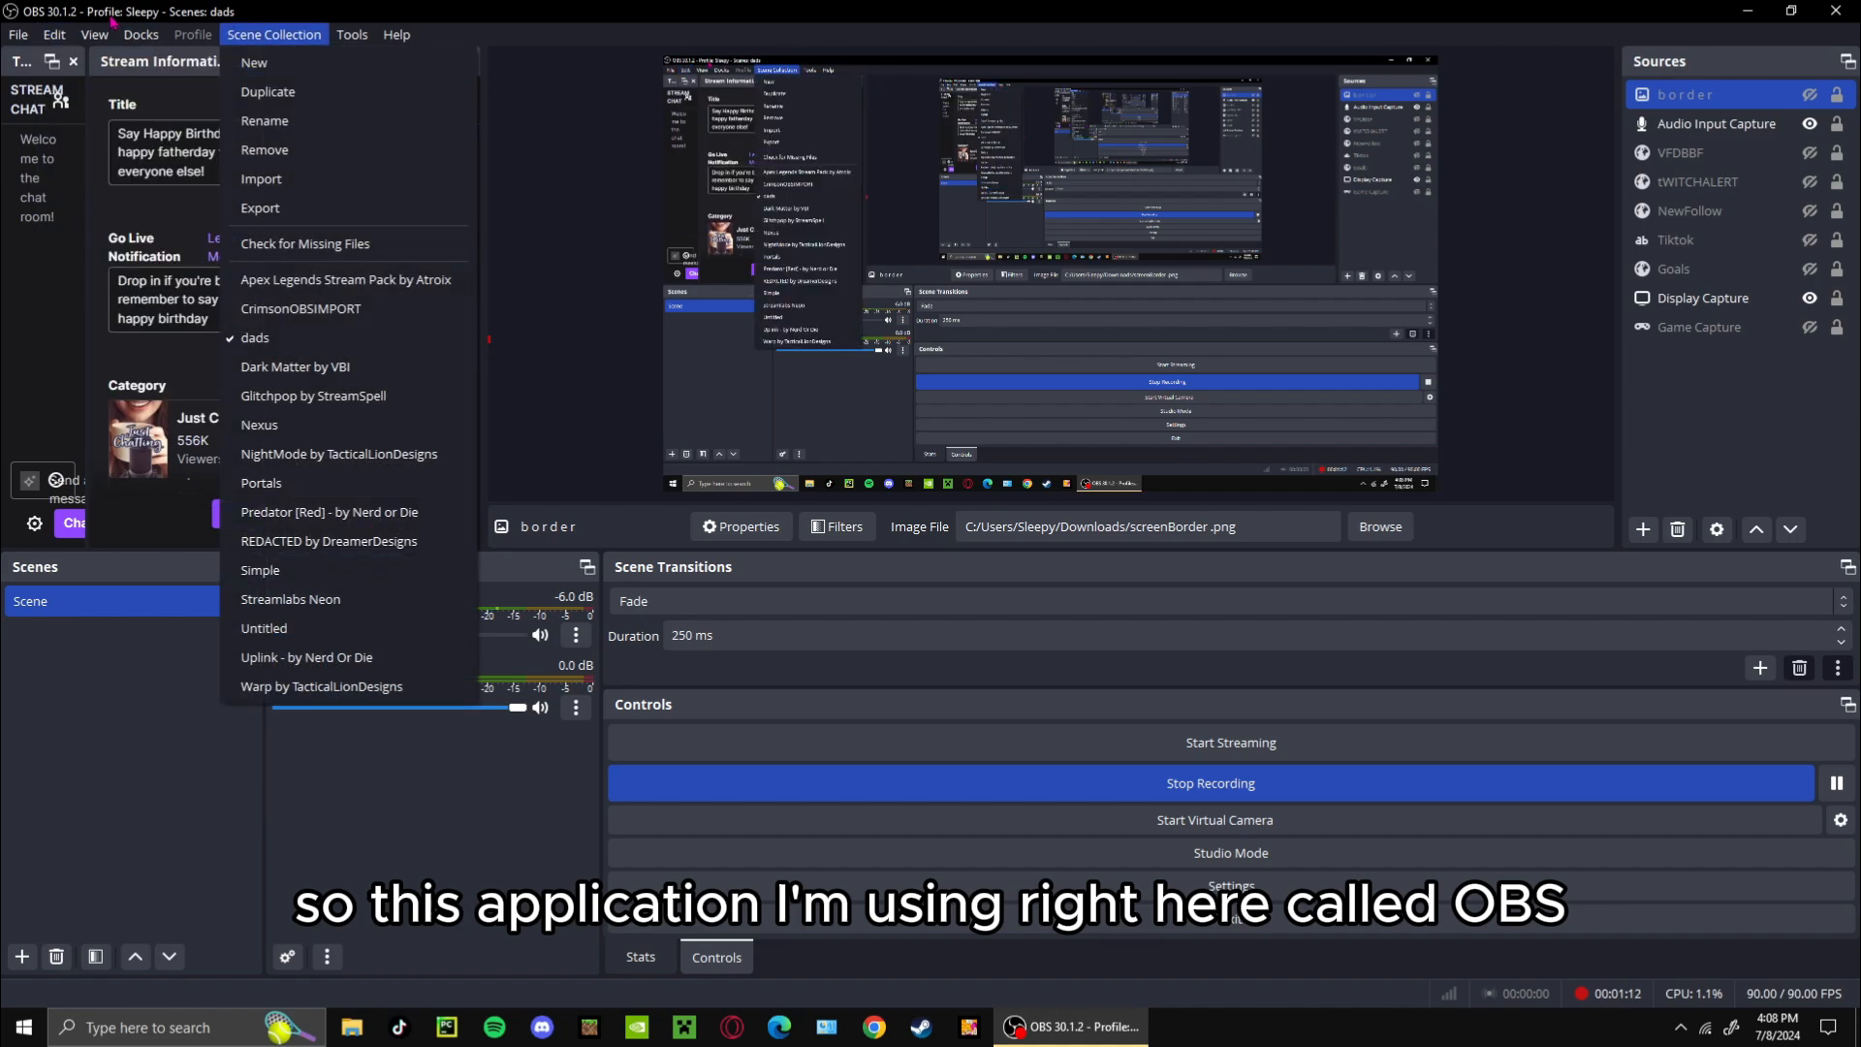
double_click(225, 12)
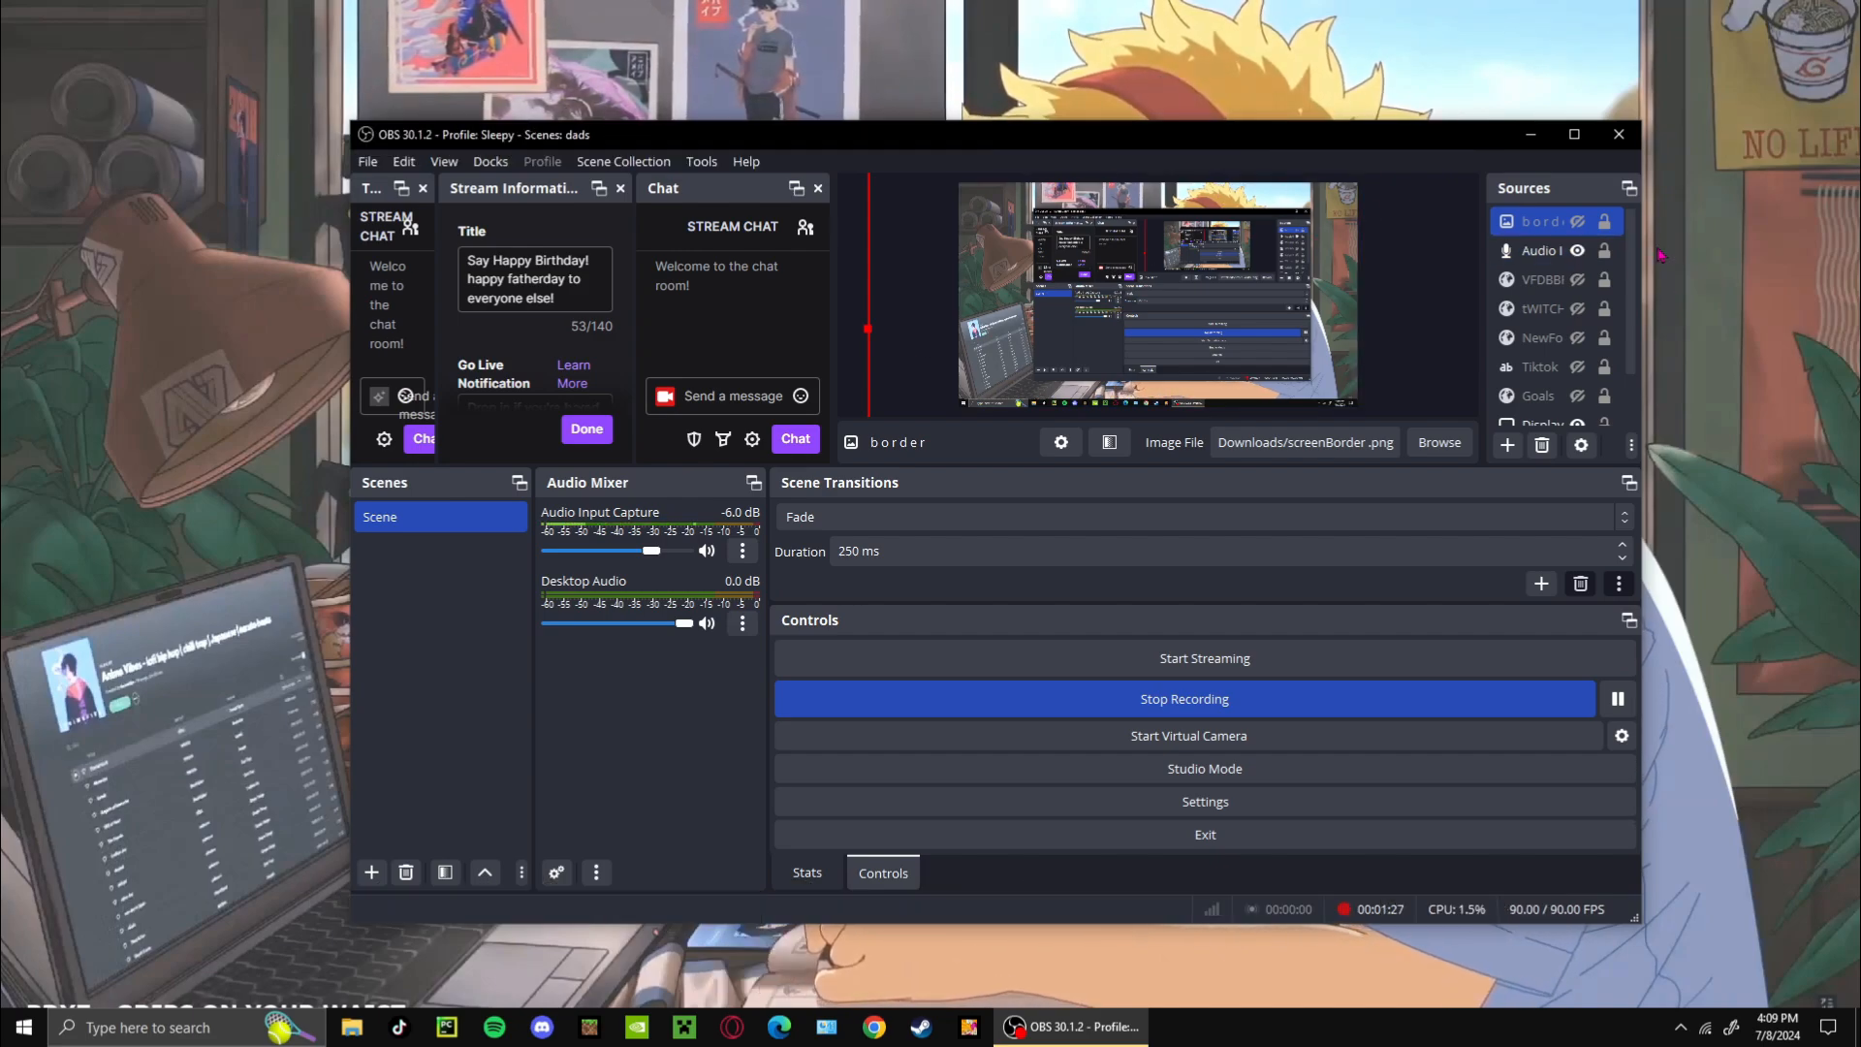
left_click(1574, 134)
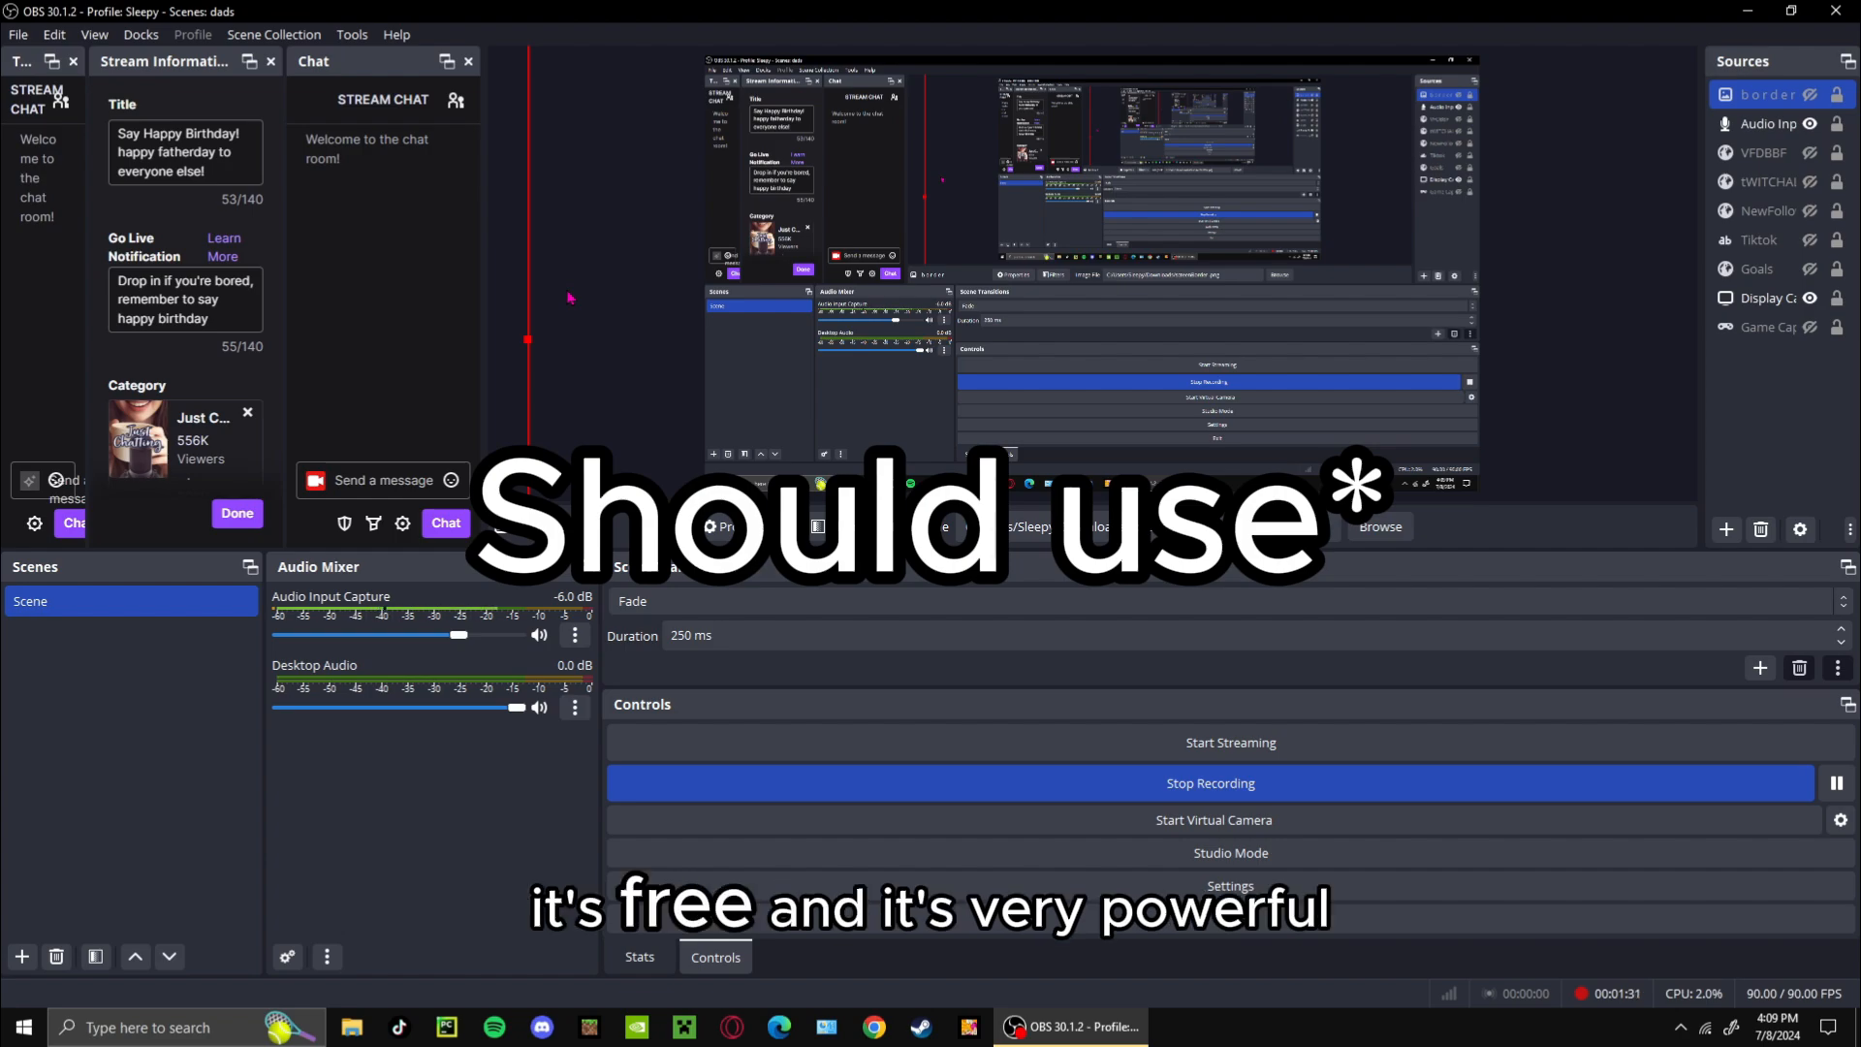
left_click(511, 304)
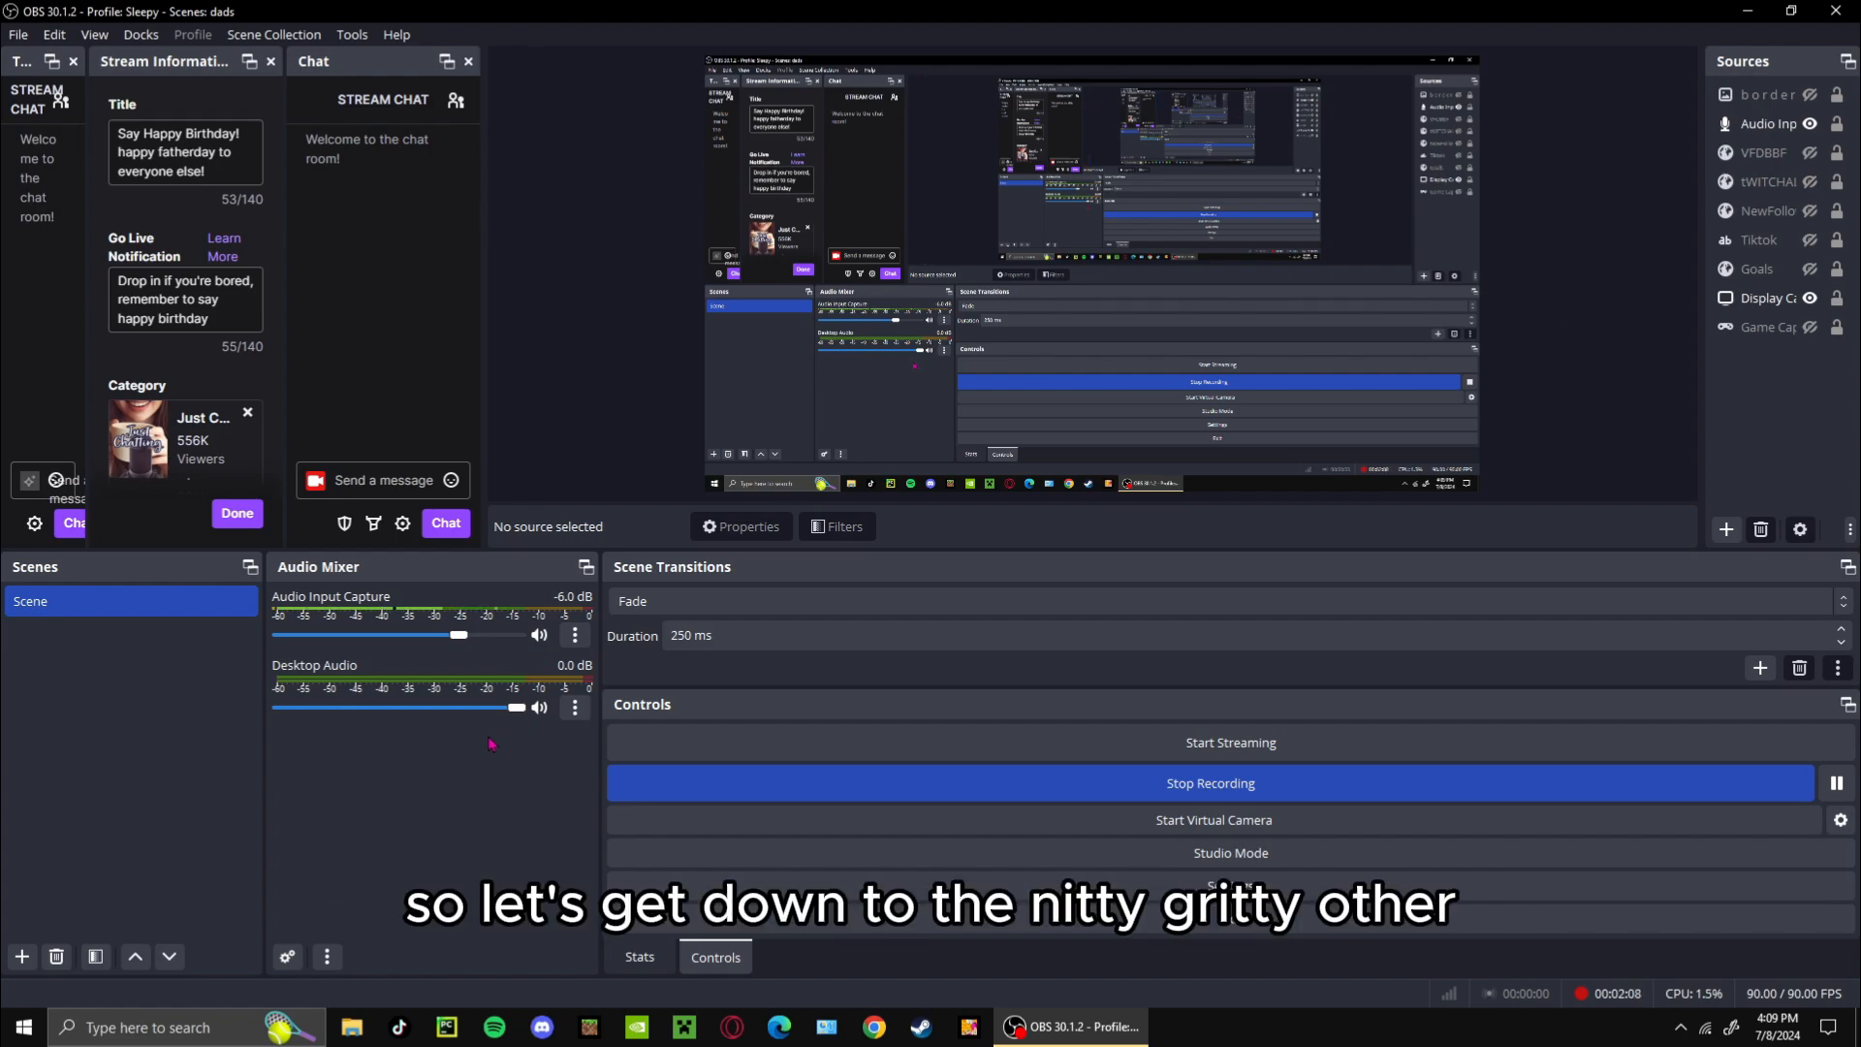
left_click_drag(118, 318, 208, 318)
Step: Open the settings and check the video canvas resolution, output resolution and frame rate
left_click(18, 35)
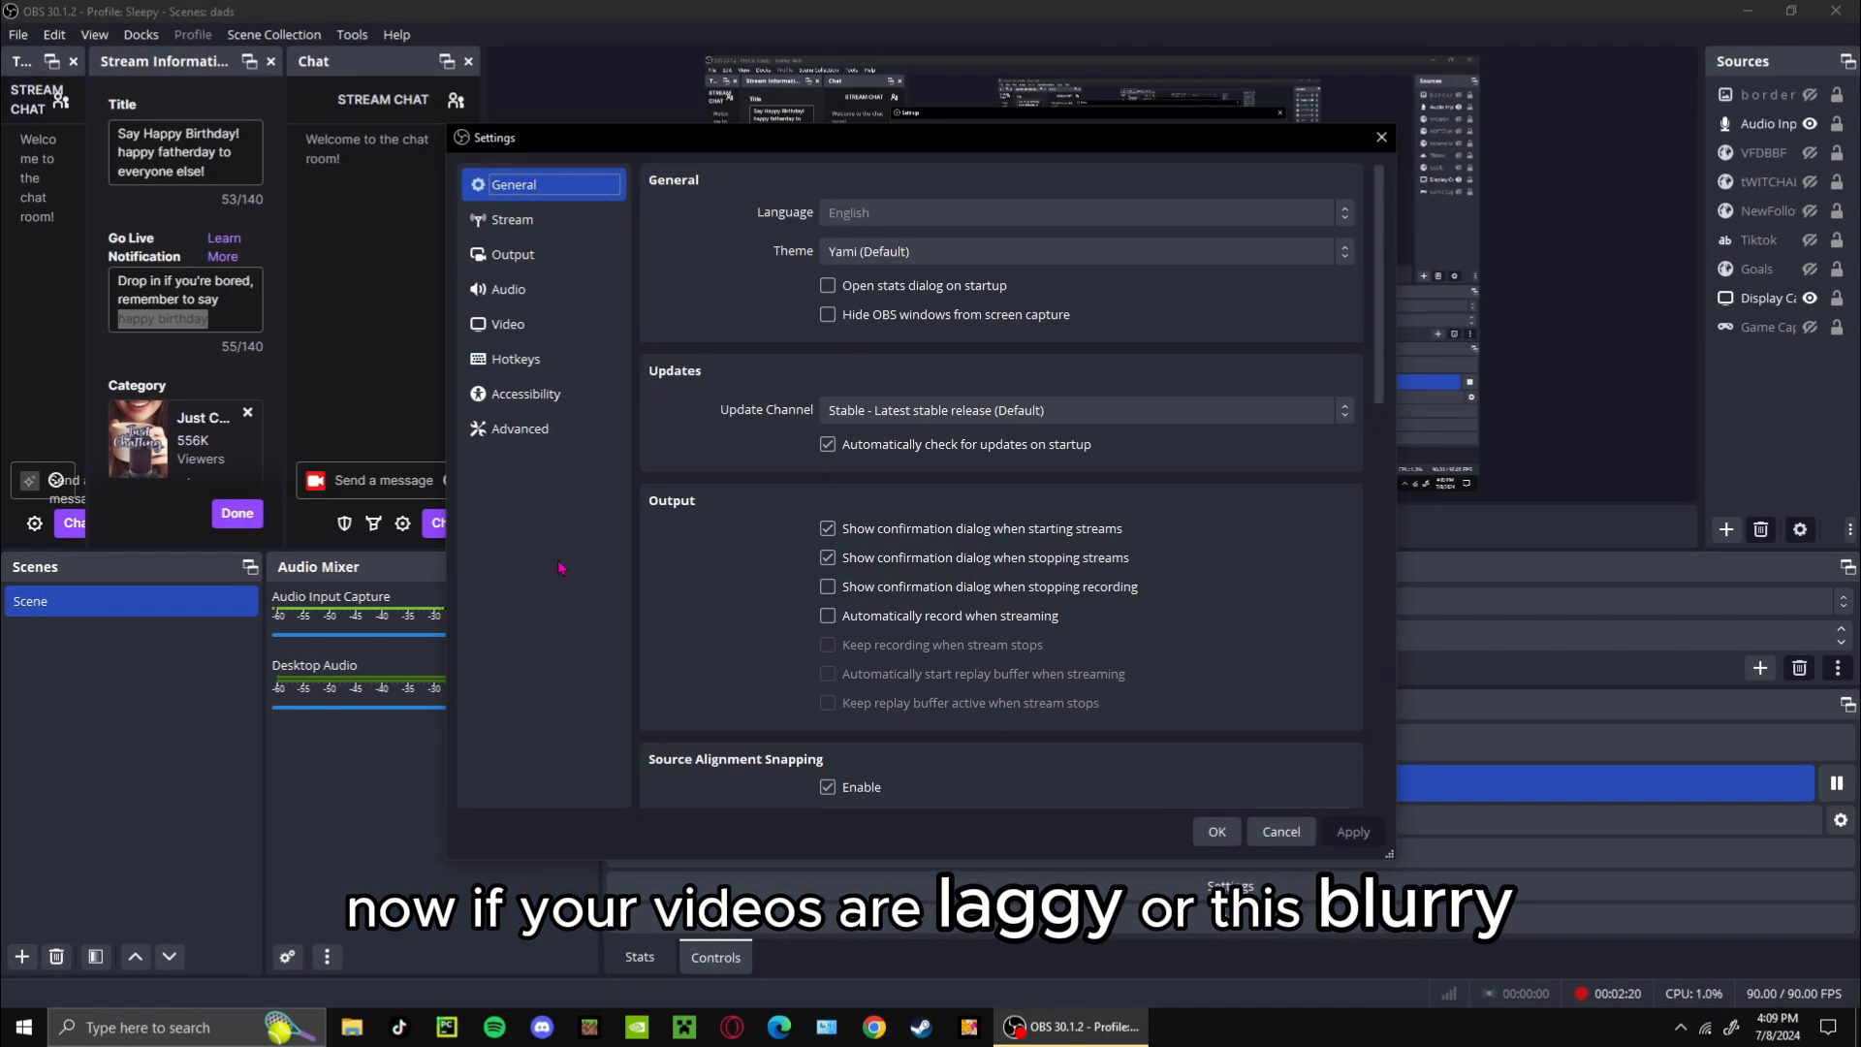
left_click(547, 327)
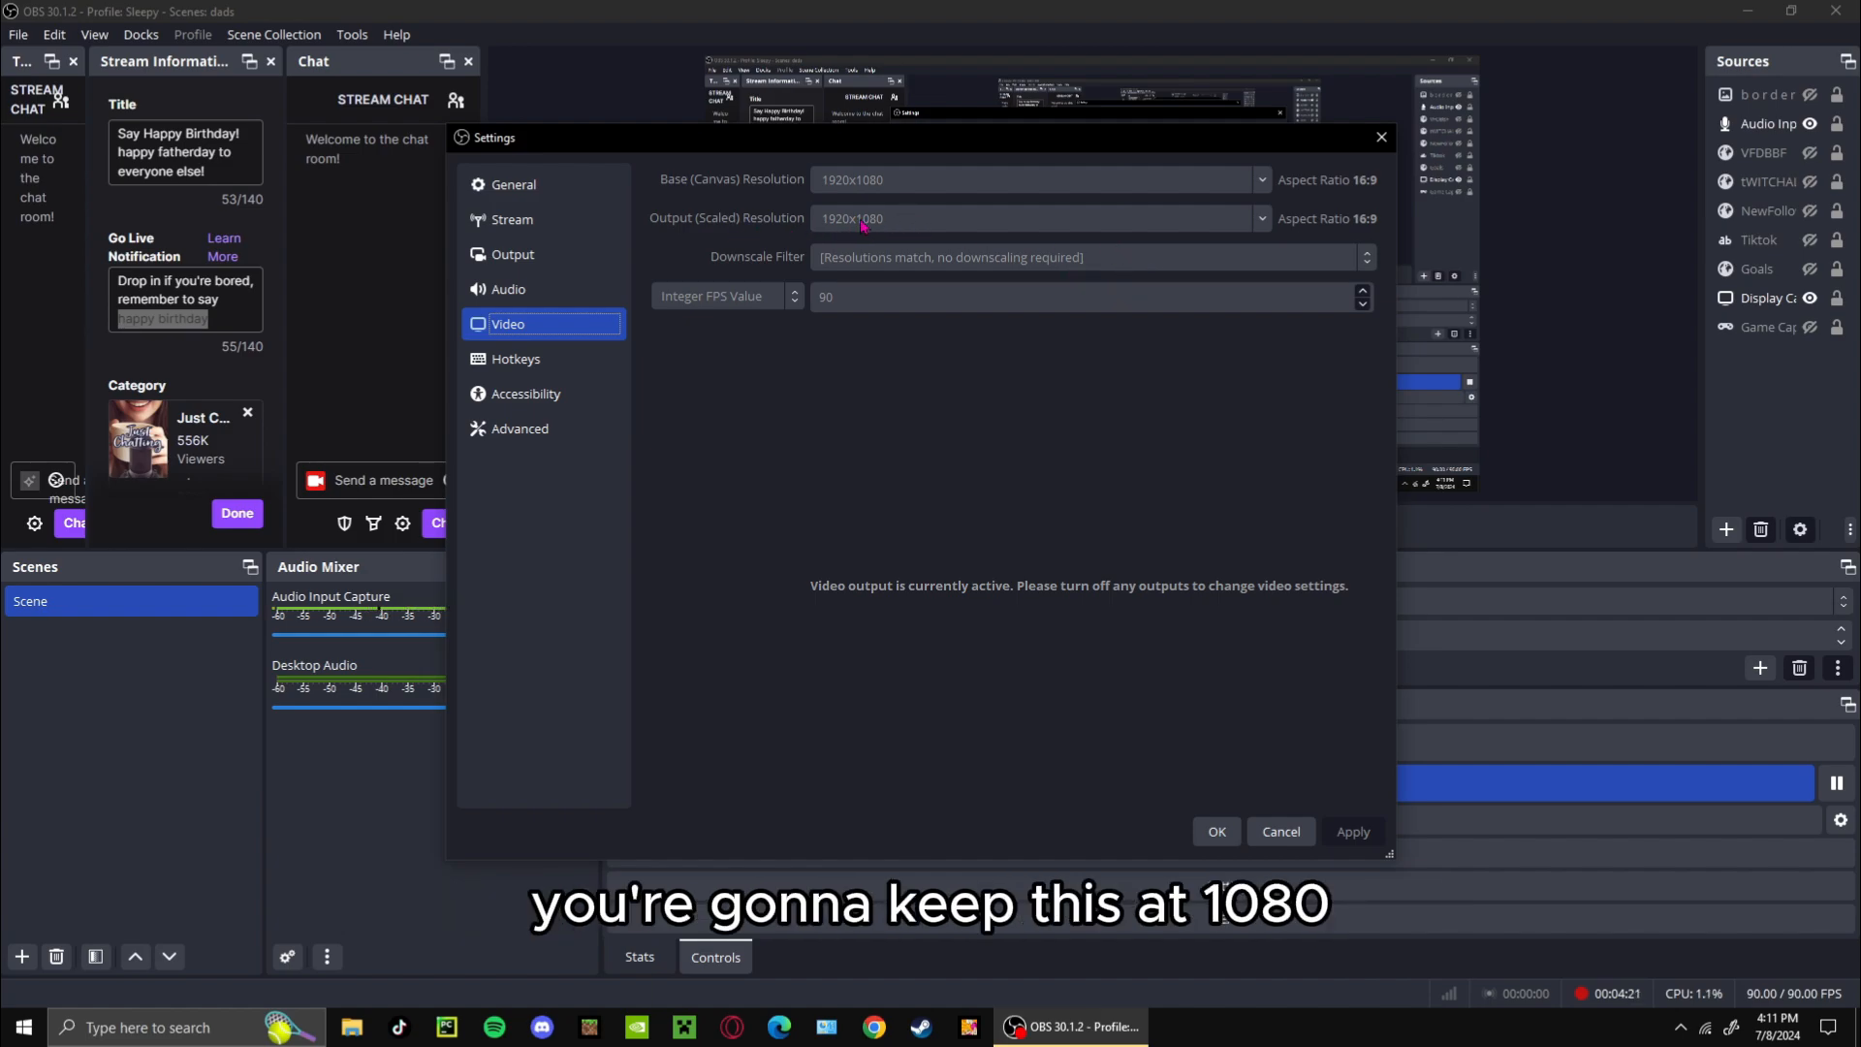
Step: Examine the streaming and recording output settings, including recording path, format, video encoder, audio encoder and output rescaling
left_click(556, 258)
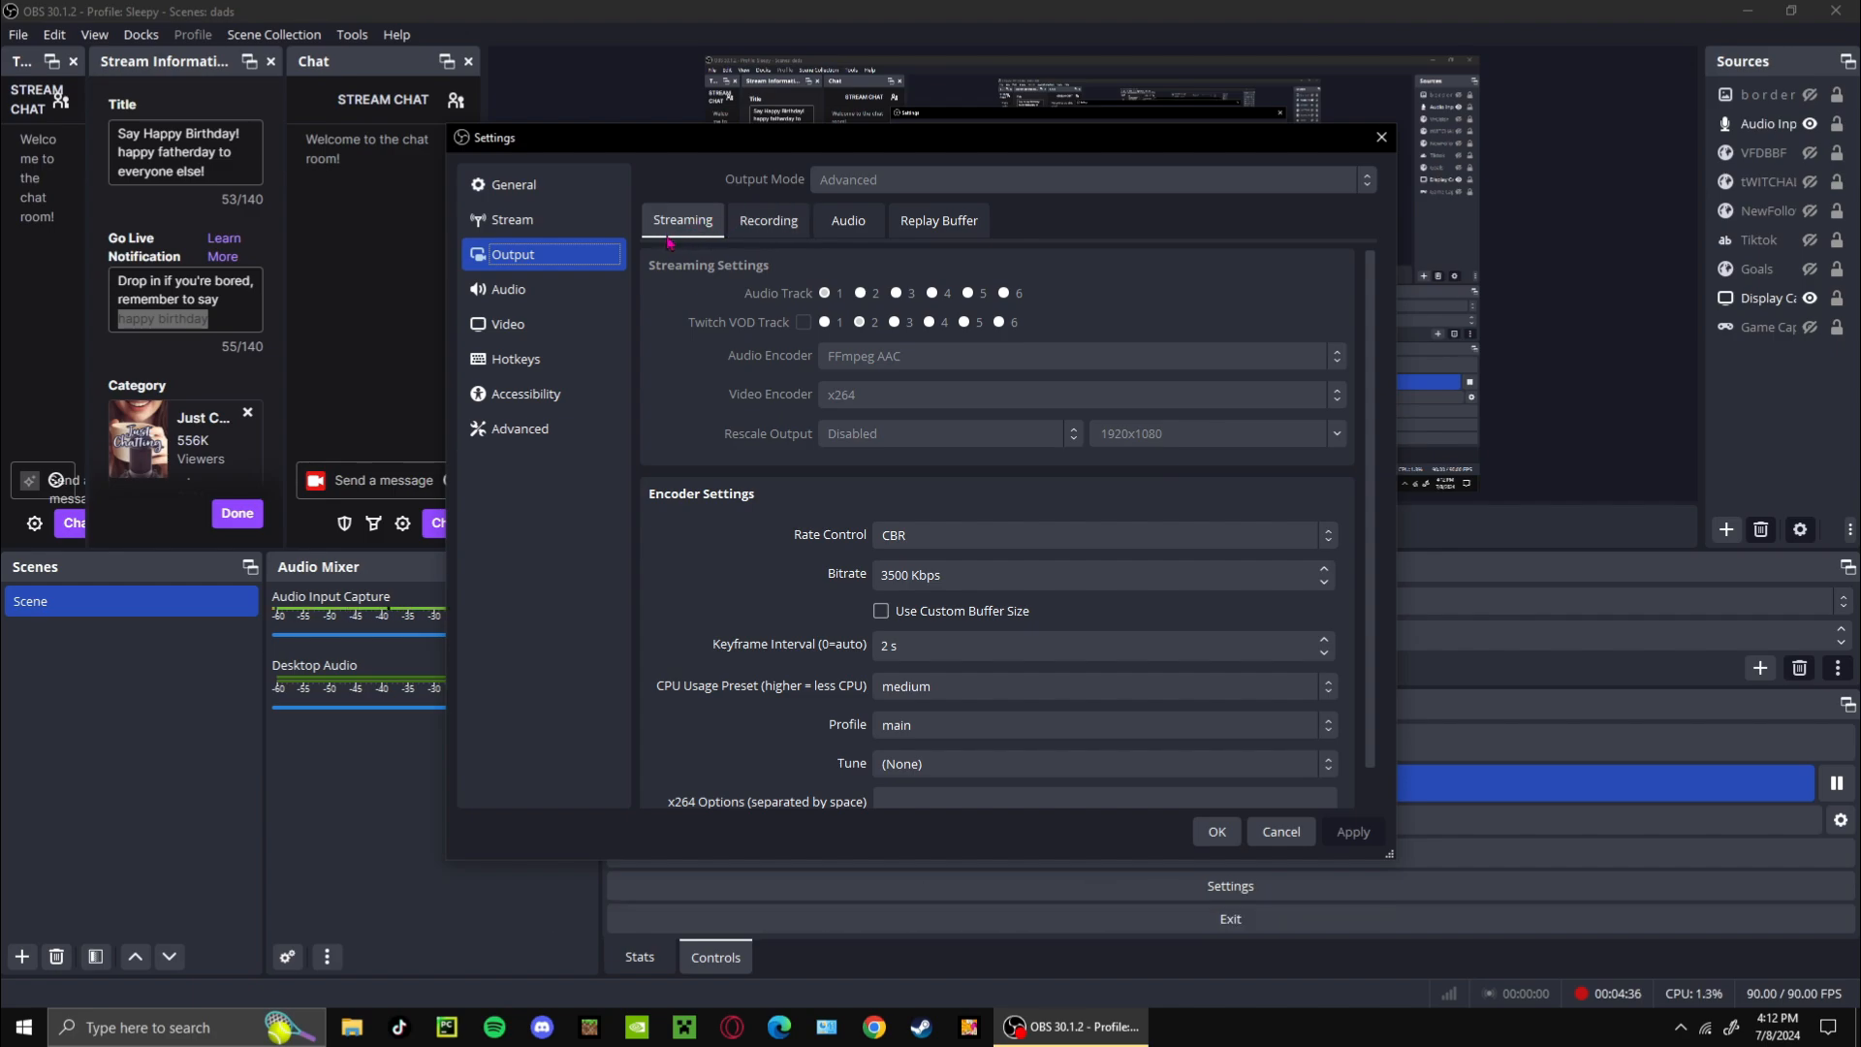
left_click(763, 225)
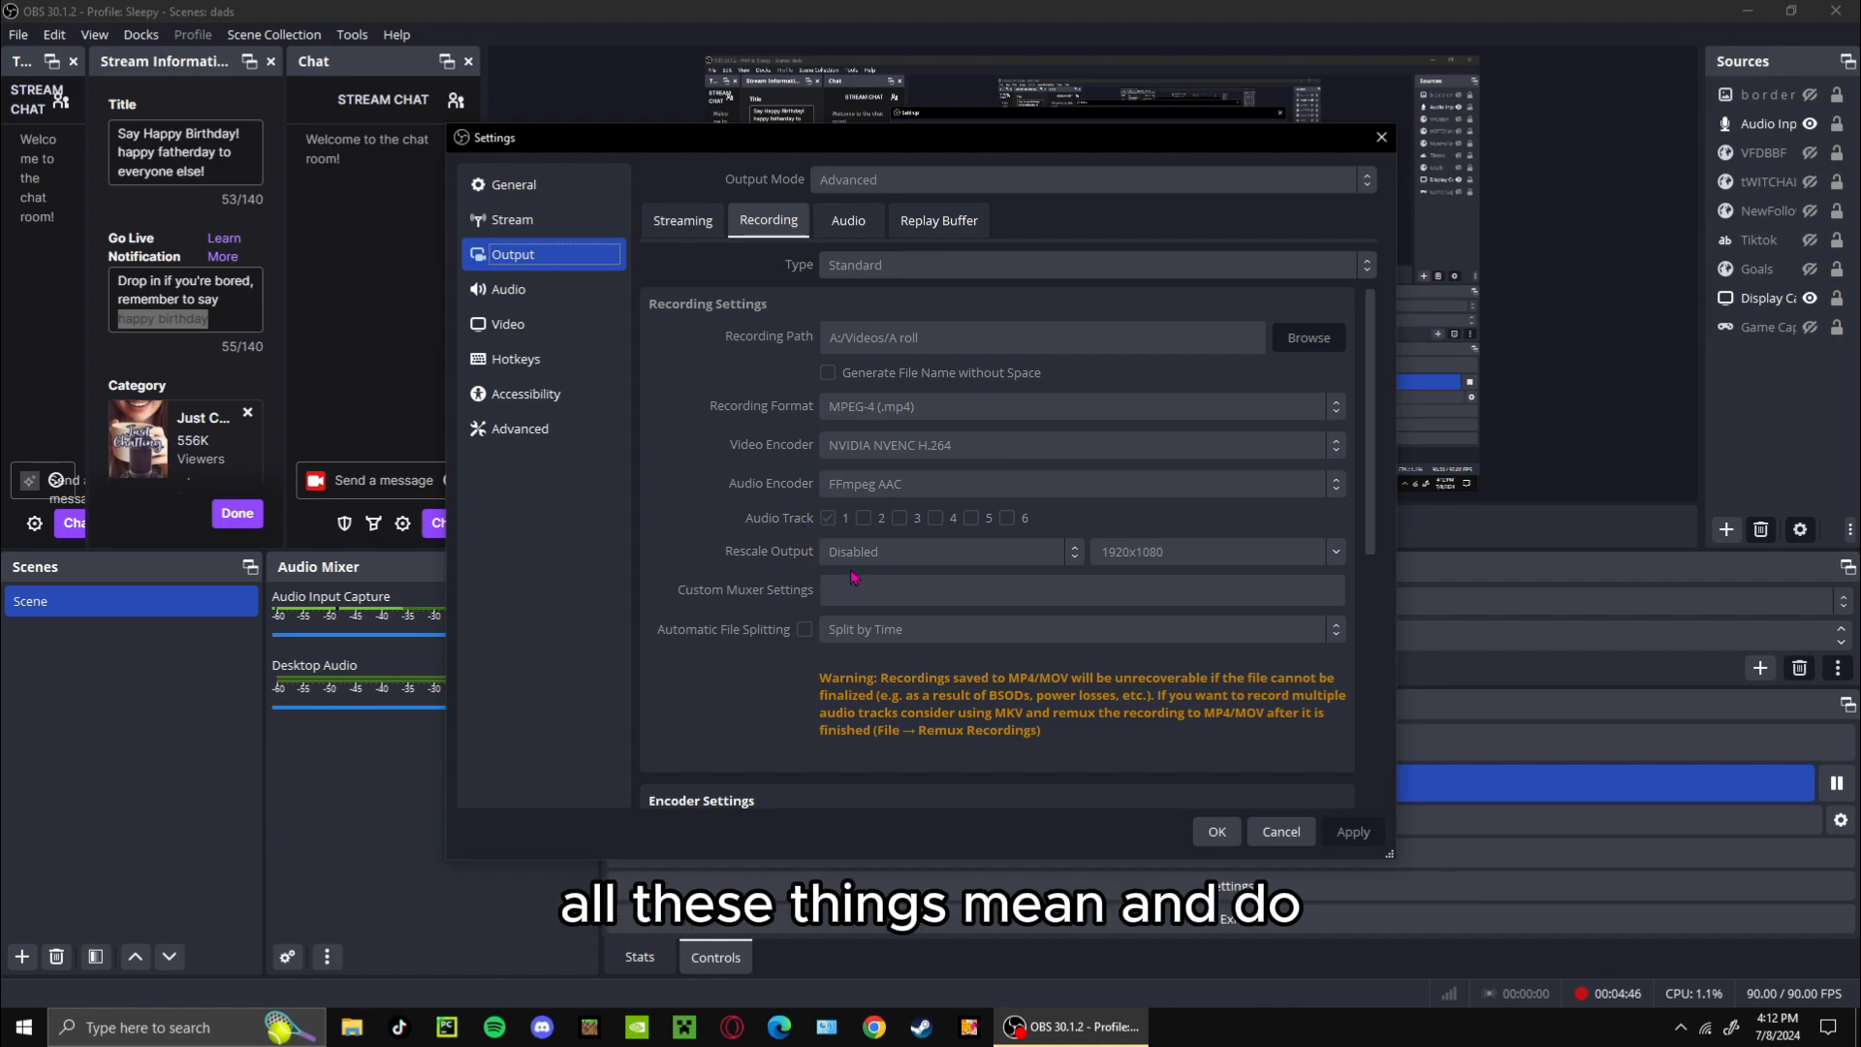
scroll(851, 577, "down", 2)
scroll(851, 578, "up", 2)
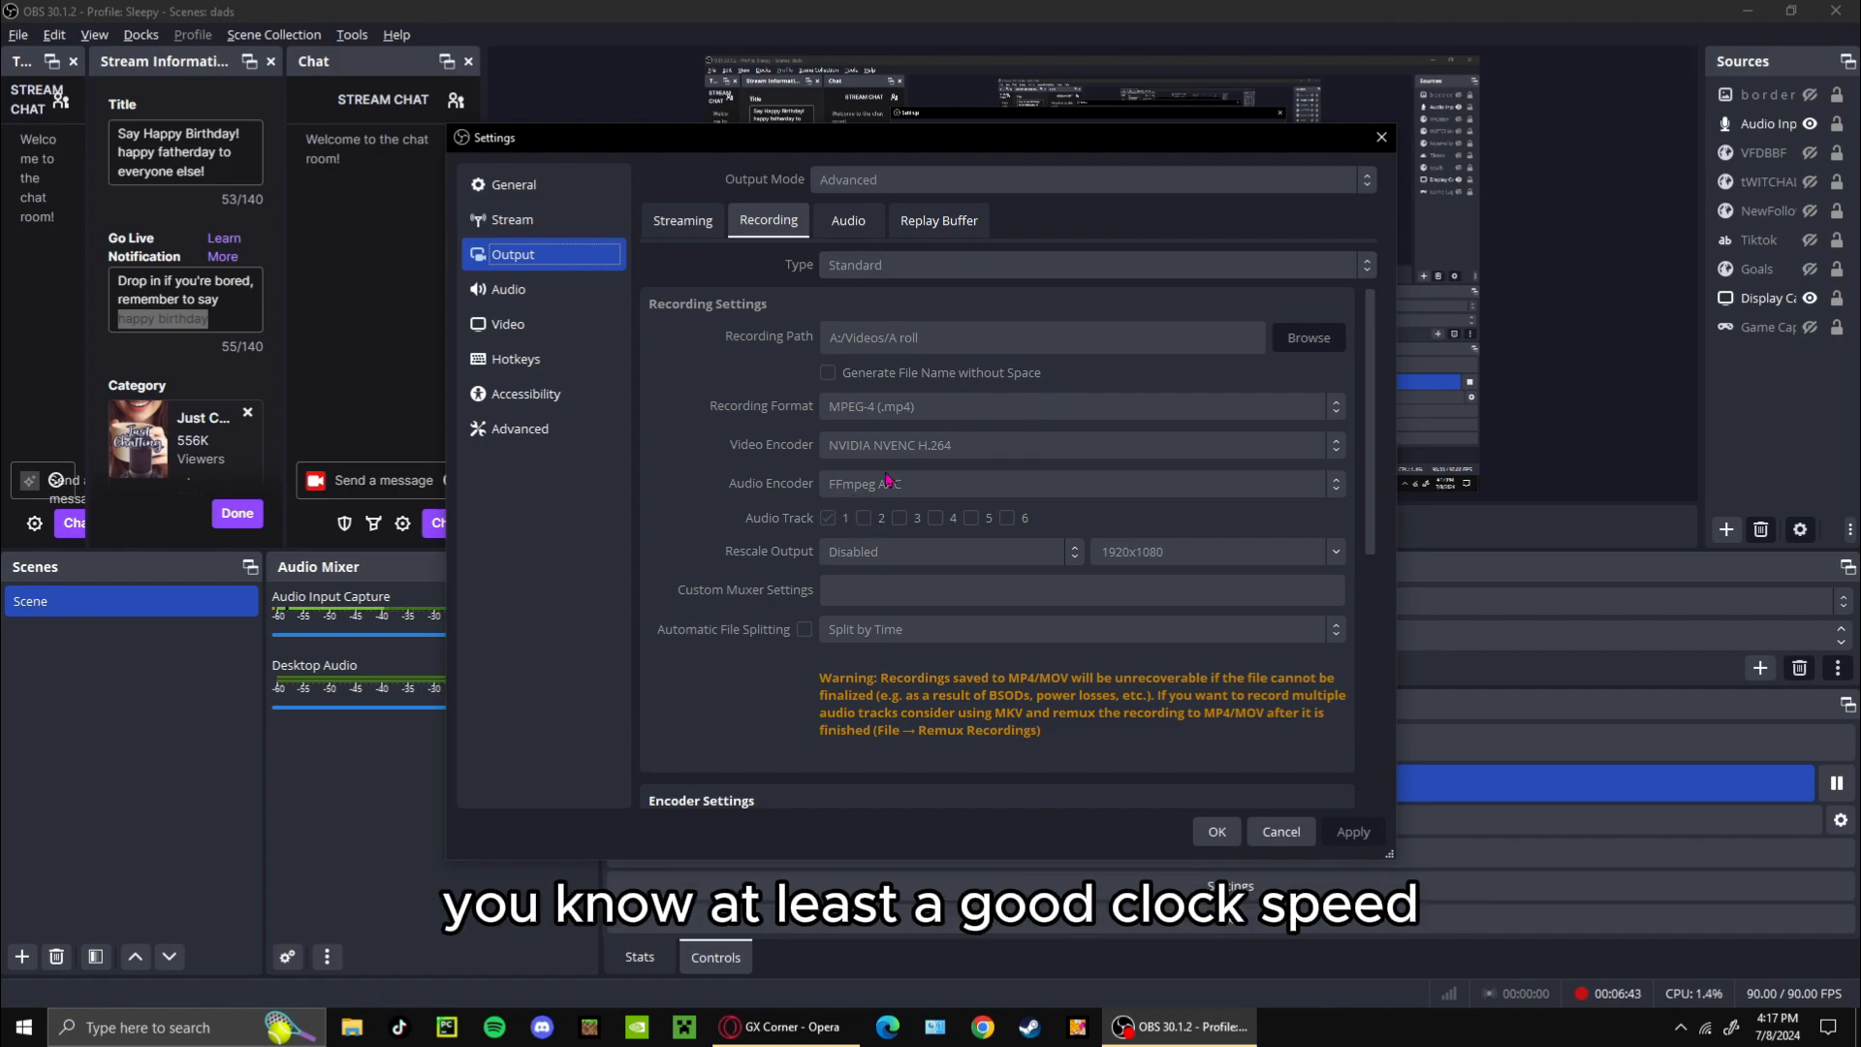
scroll(889, 479, "down", 1)
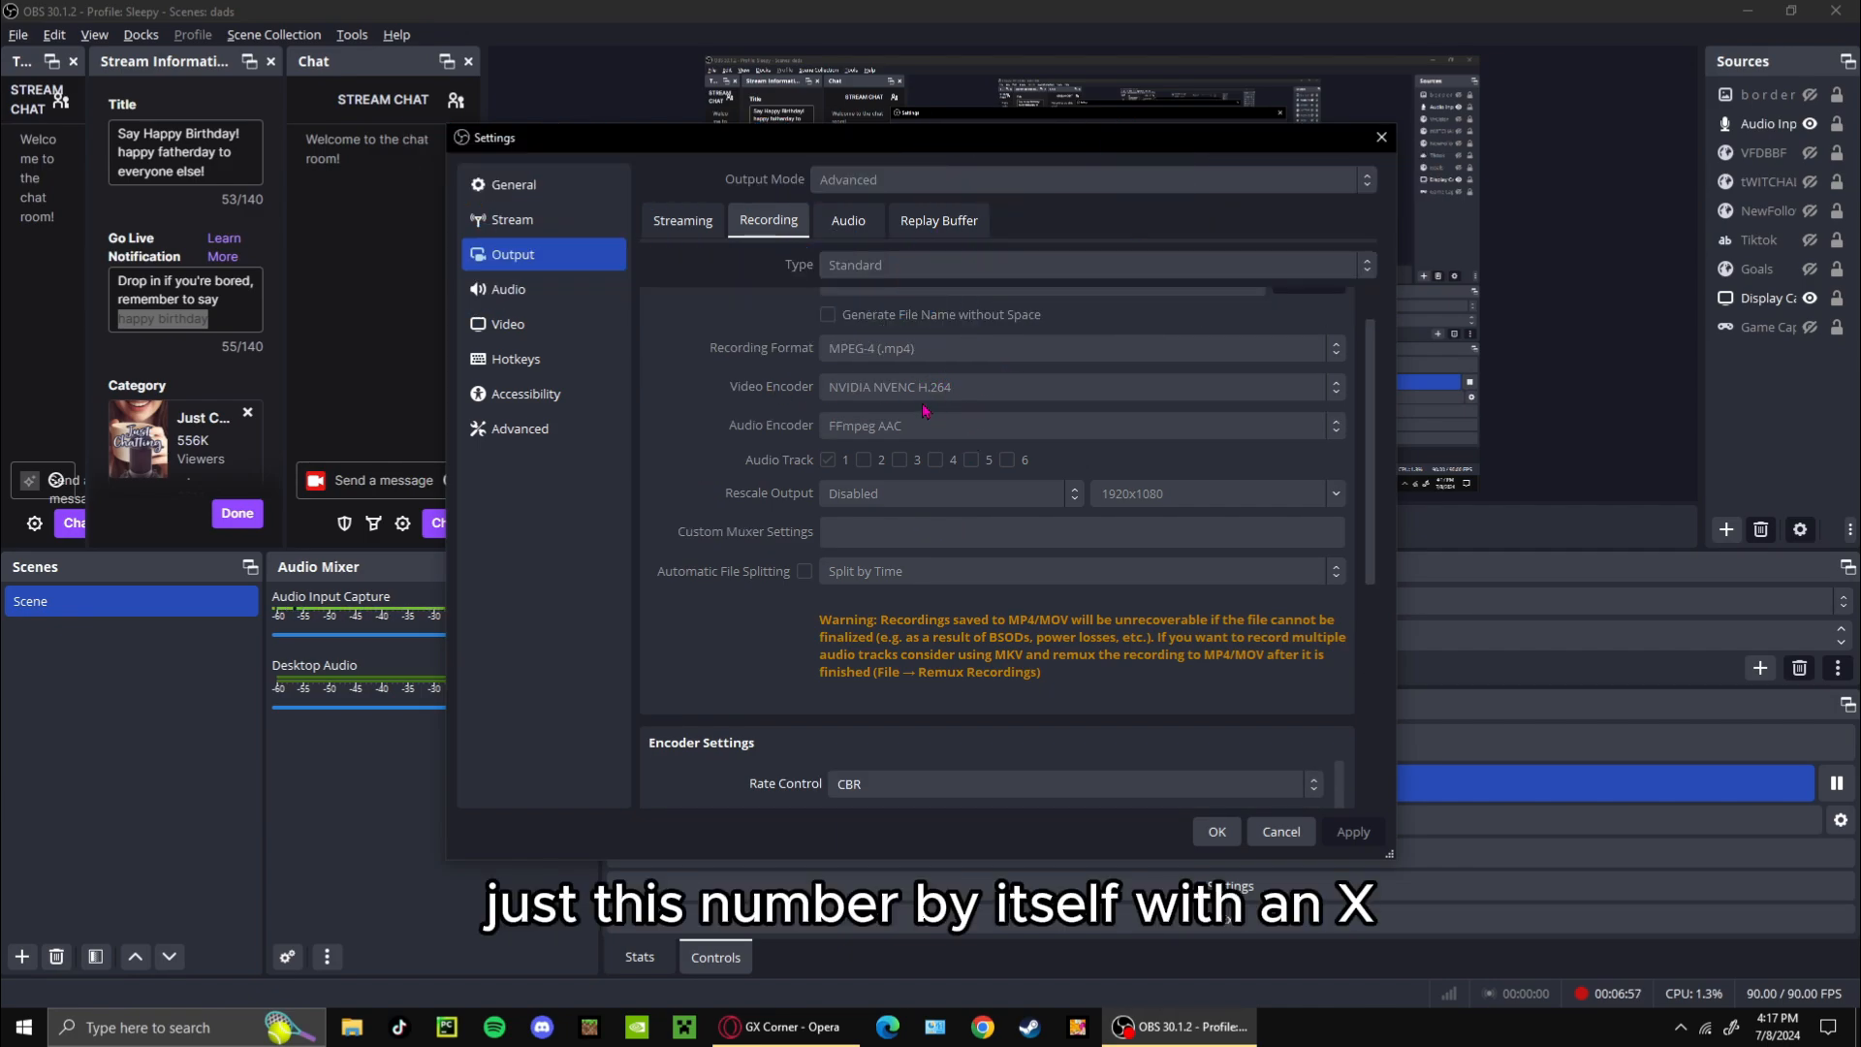
scroll(872, 438, "down", 1)
scroll(871, 443, "up", 2)
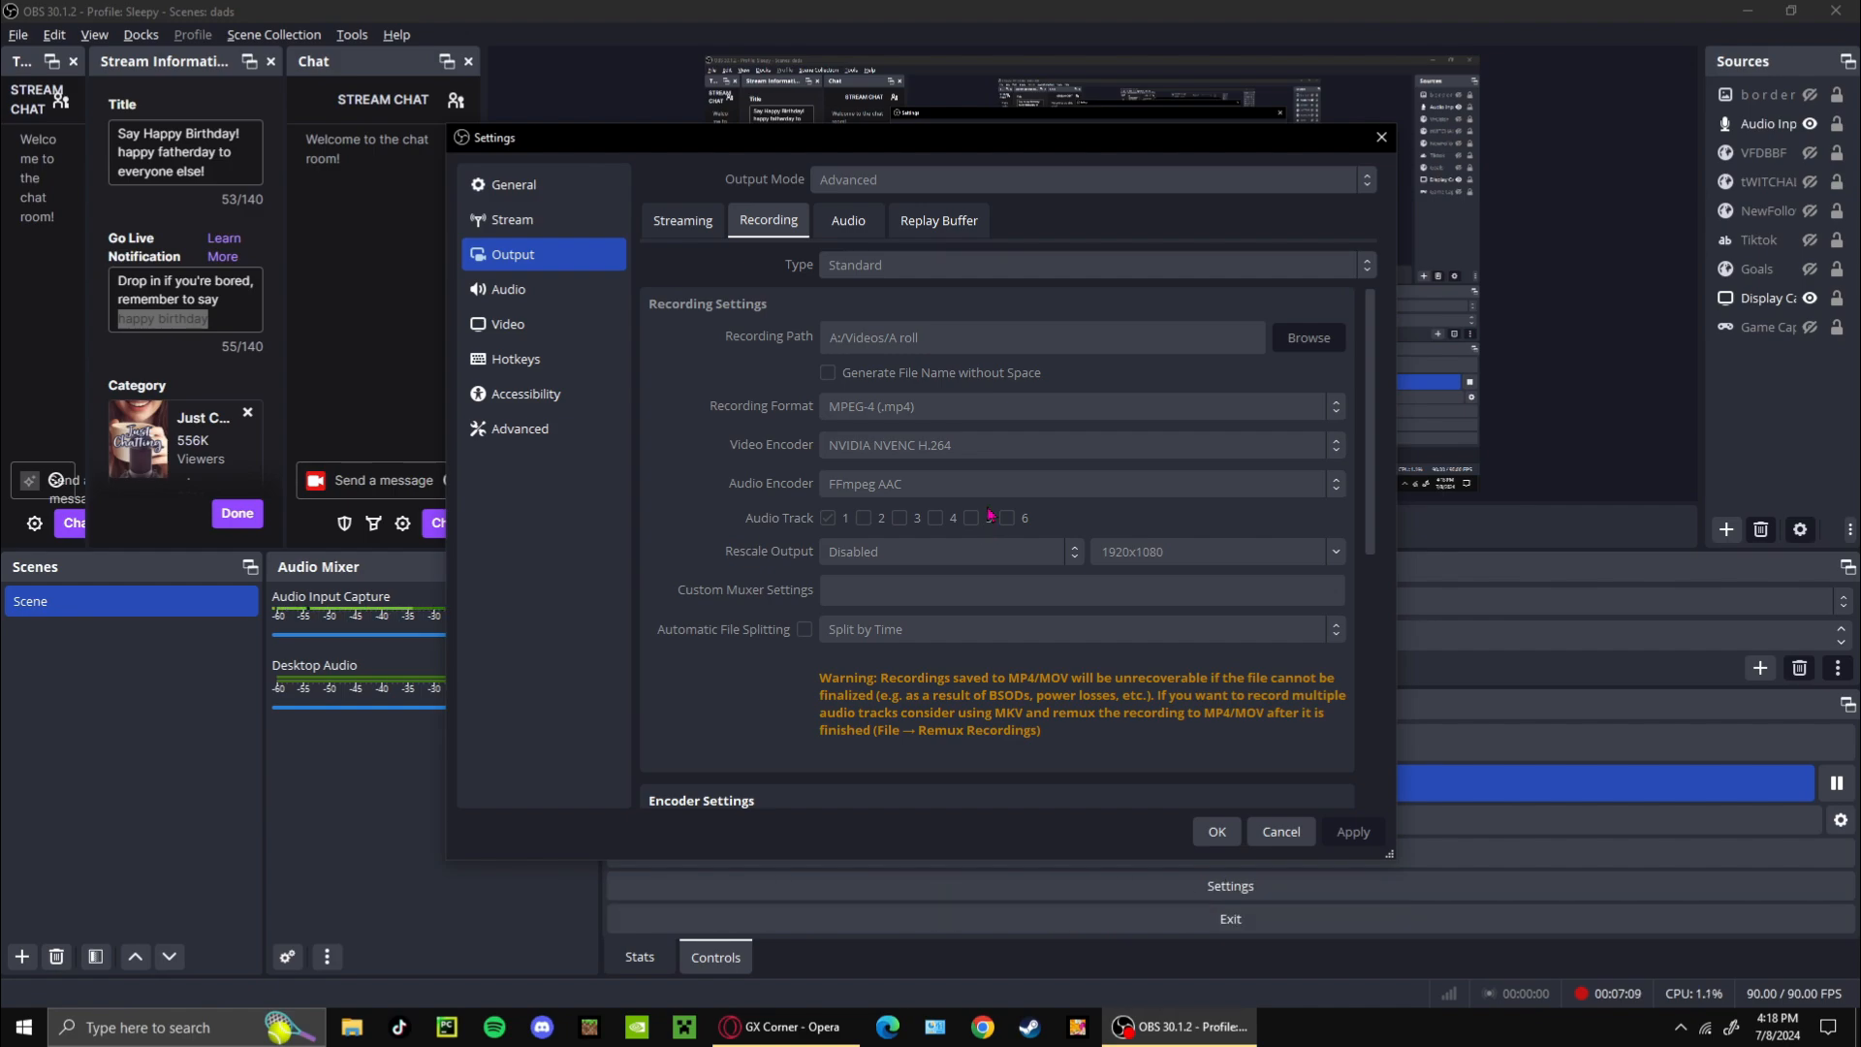
scroll(1173, 467, "down", 2)
scroll(1175, 477, "up", 2)
Step: Choose CBR as the rate control in the recording encoder settings
scroll(1176, 484, "down", 5)
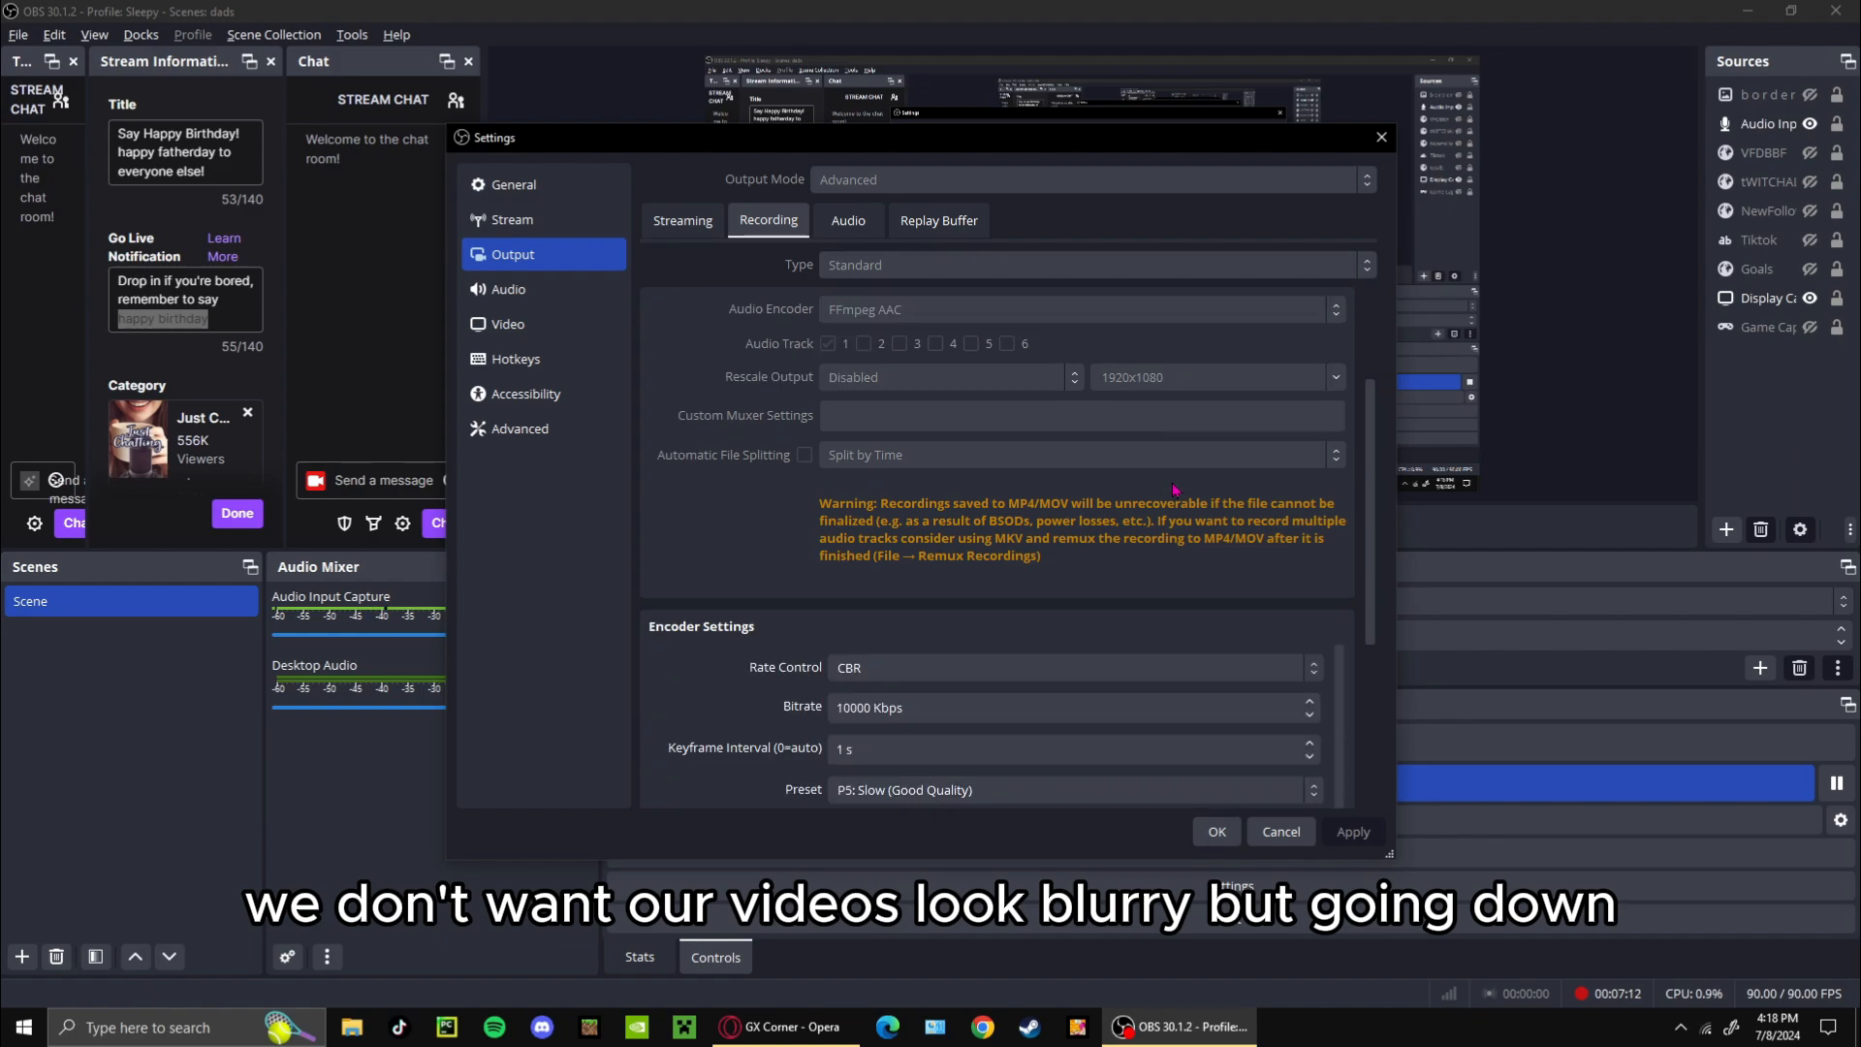
scroll(765, 417, "down", 1)
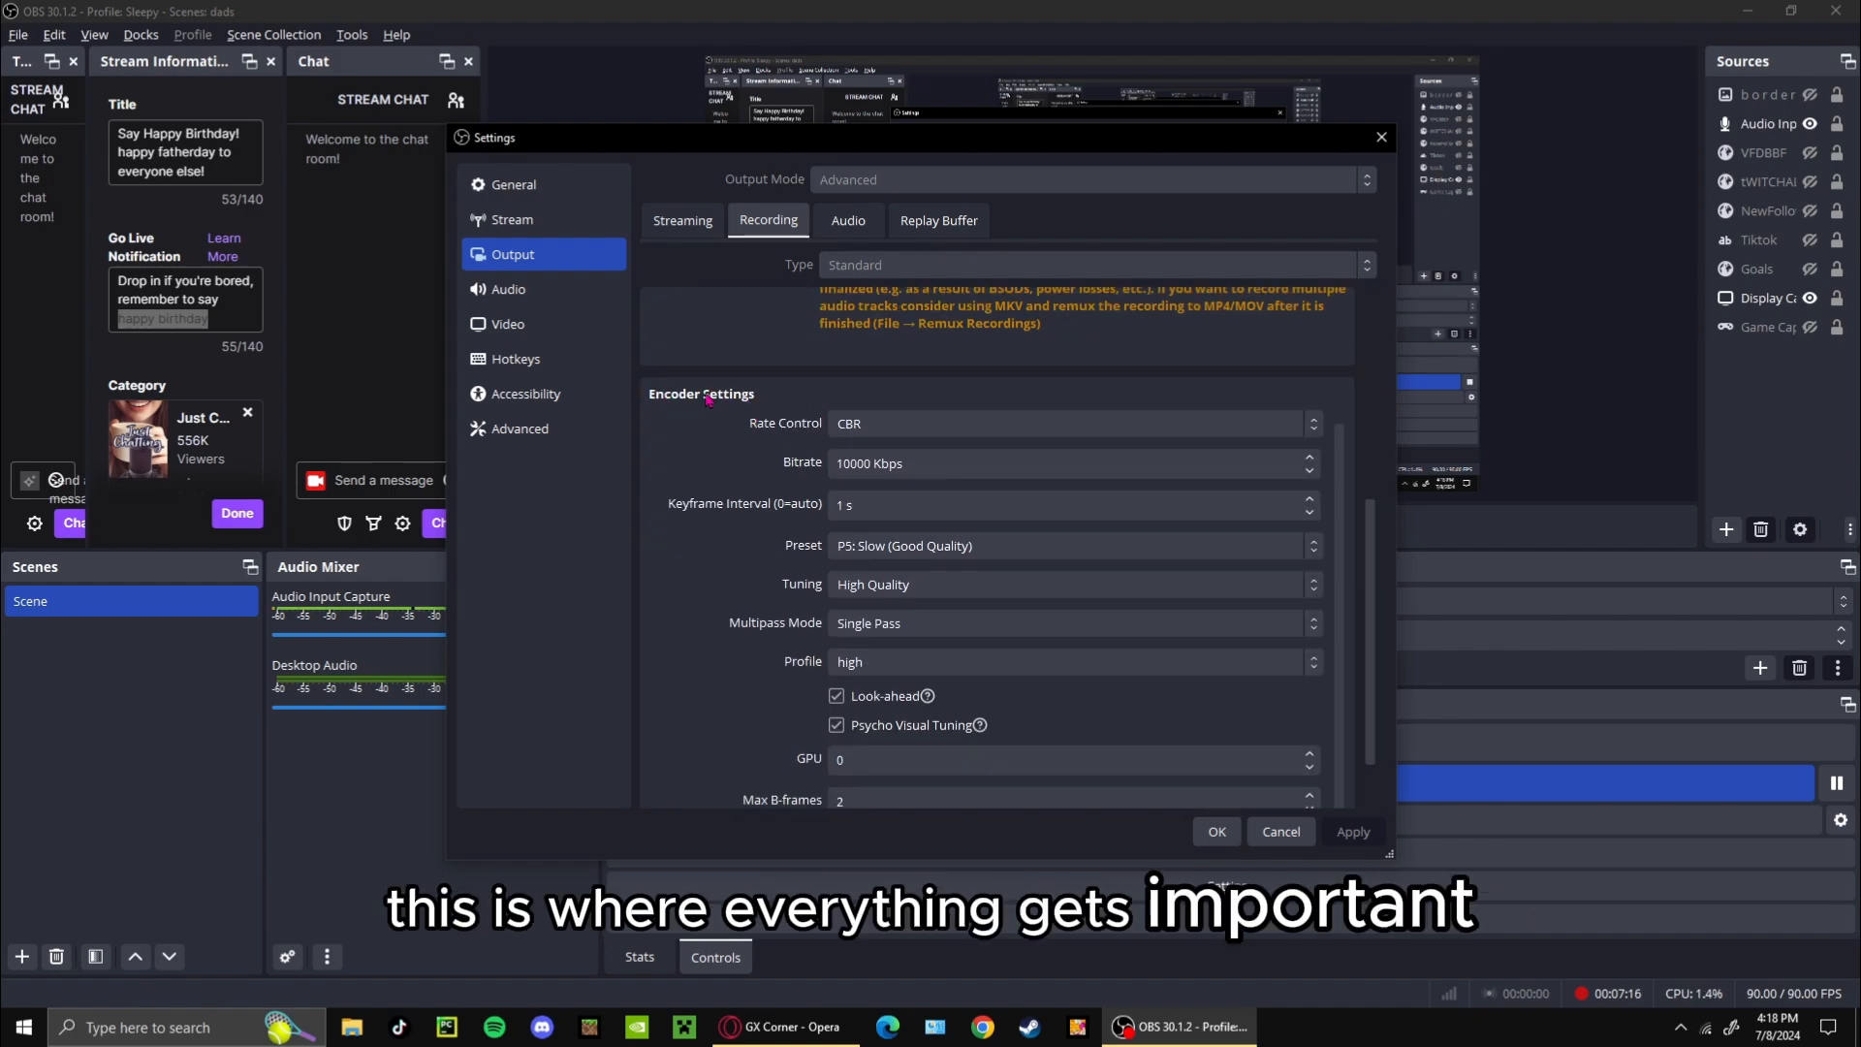
left_click(883, 429)
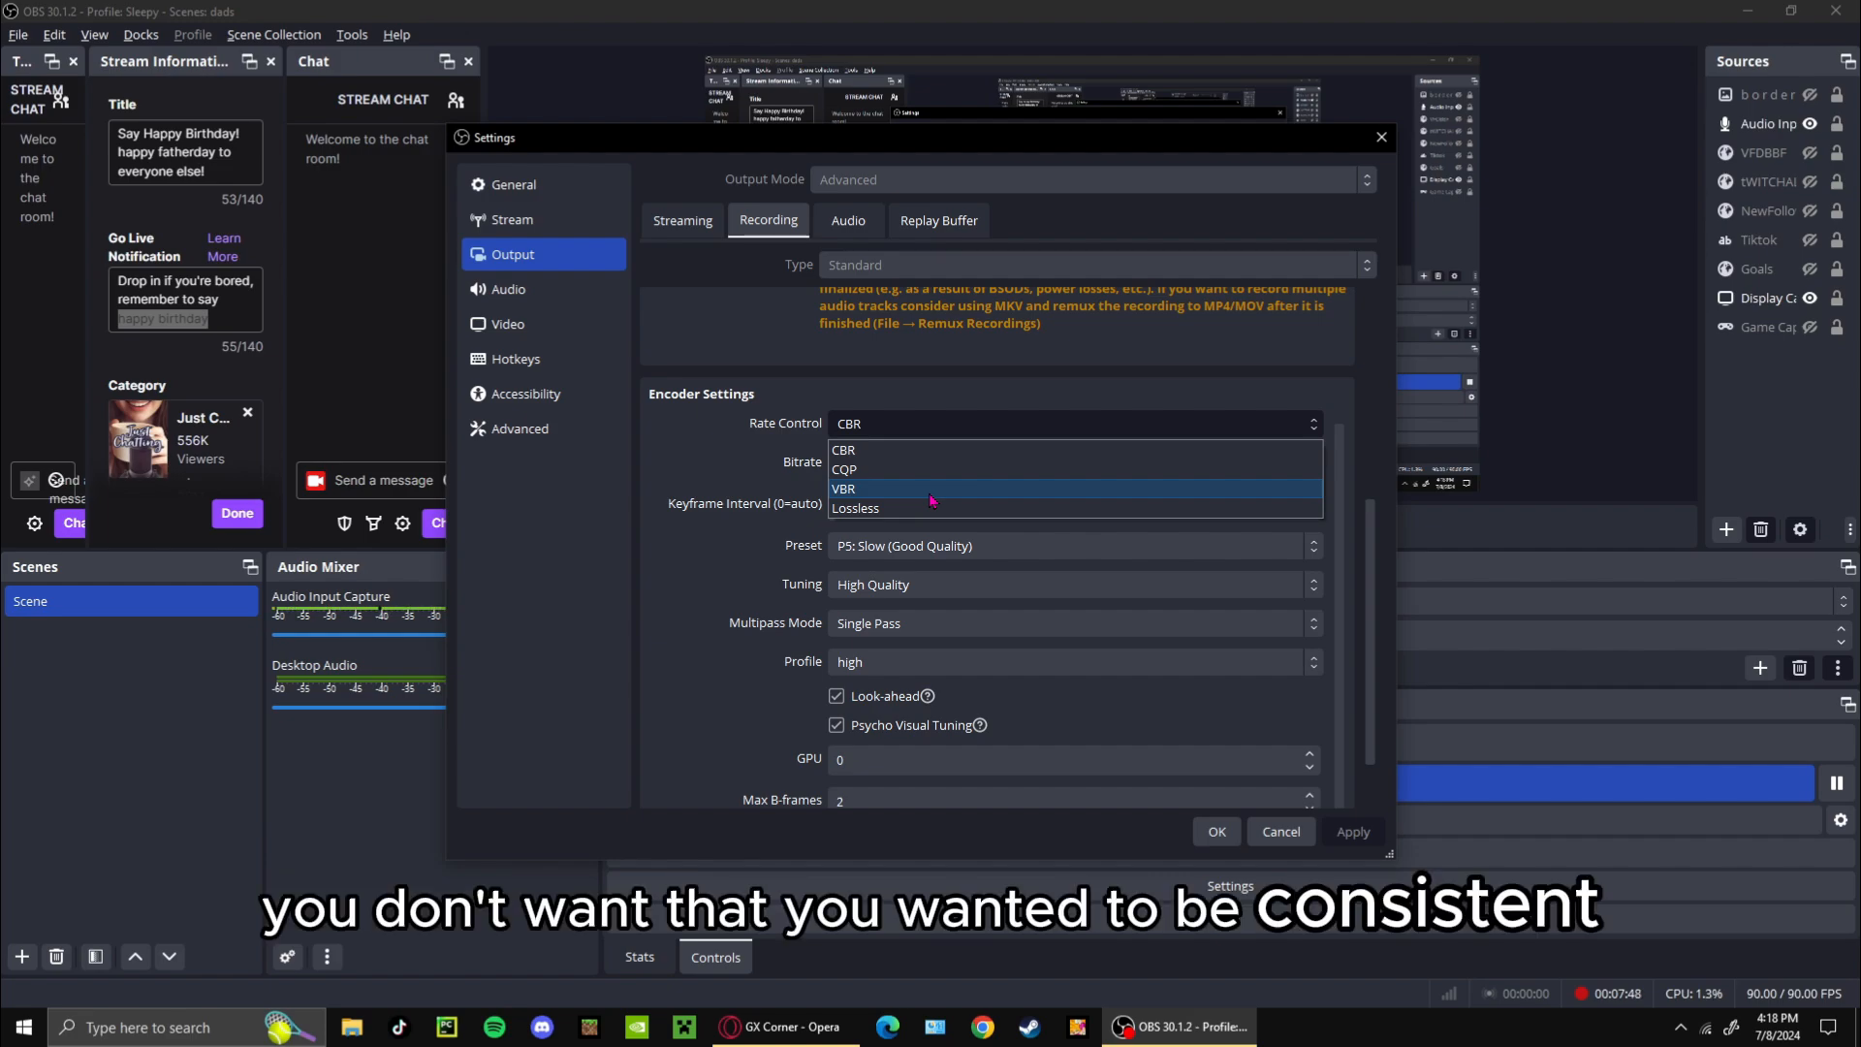
left_click(844, 452)
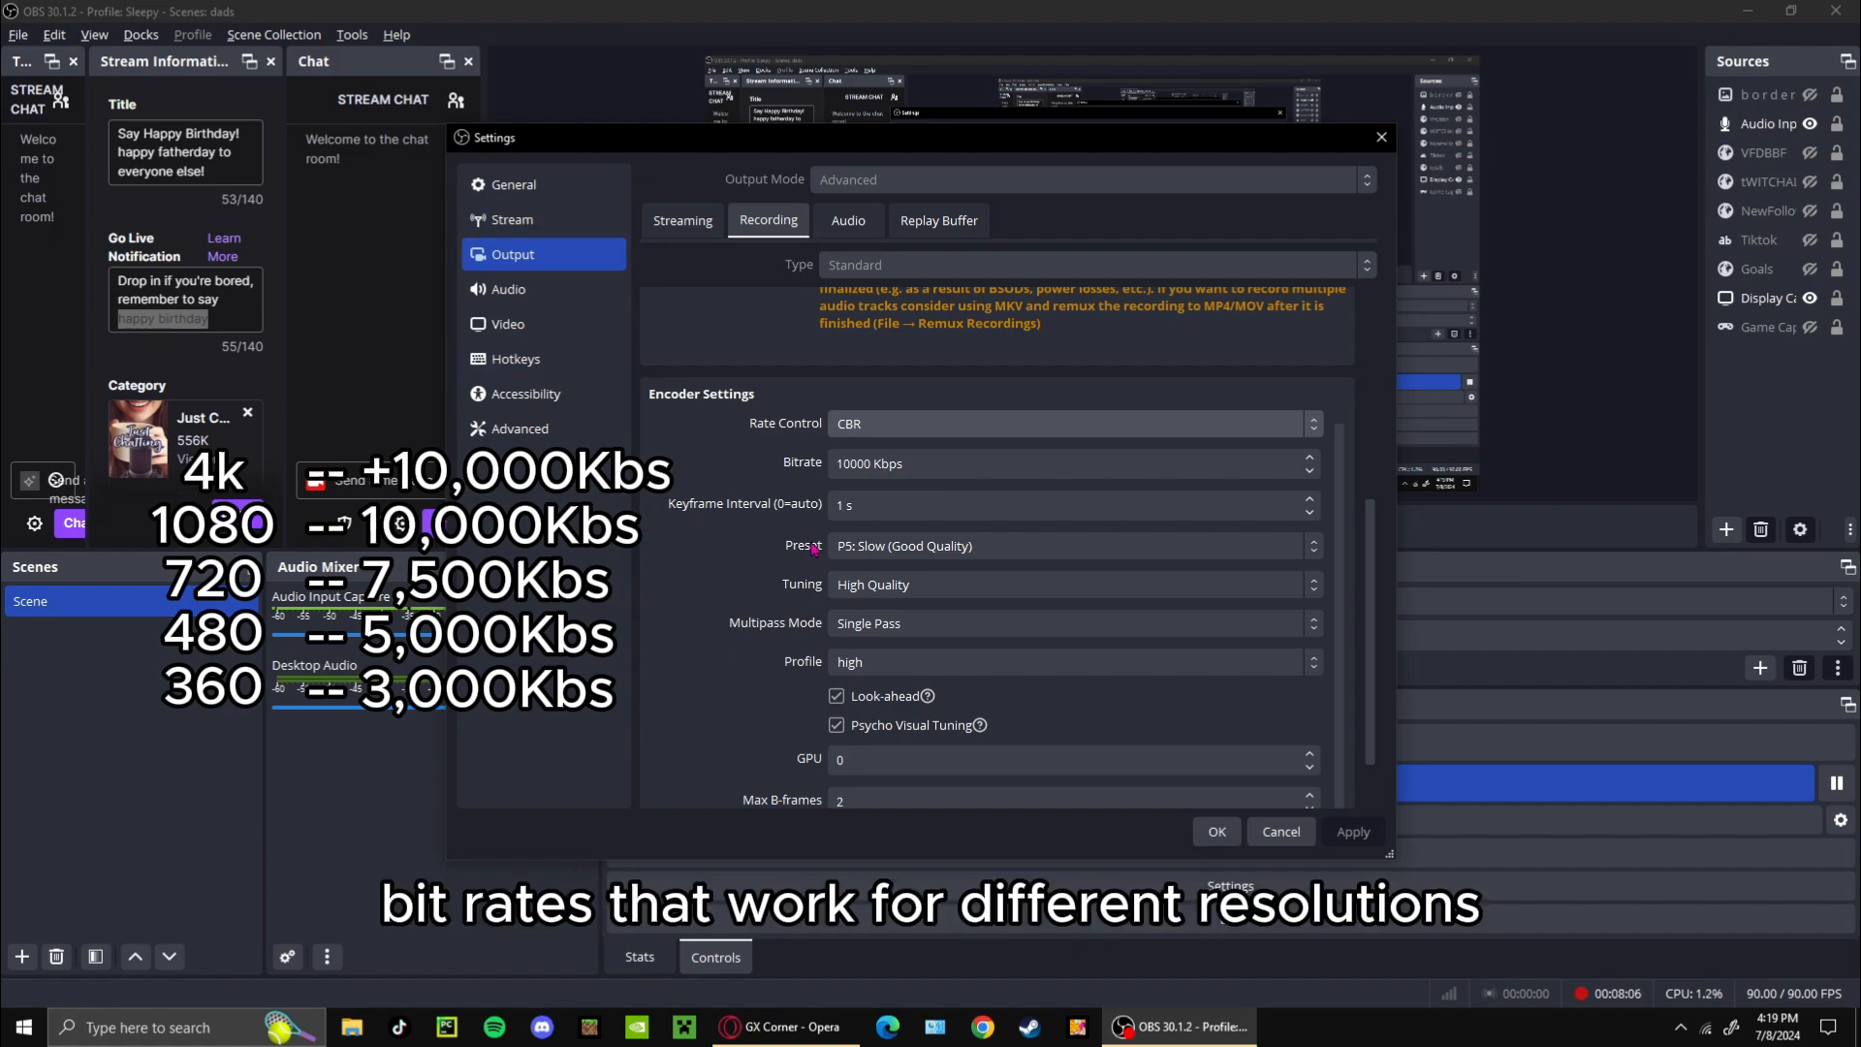
Step: Examine the recording bitrate value and the remaining encoder settings below it
double_click(875, 463)
left_click_drag(837, 467, 925, 463)
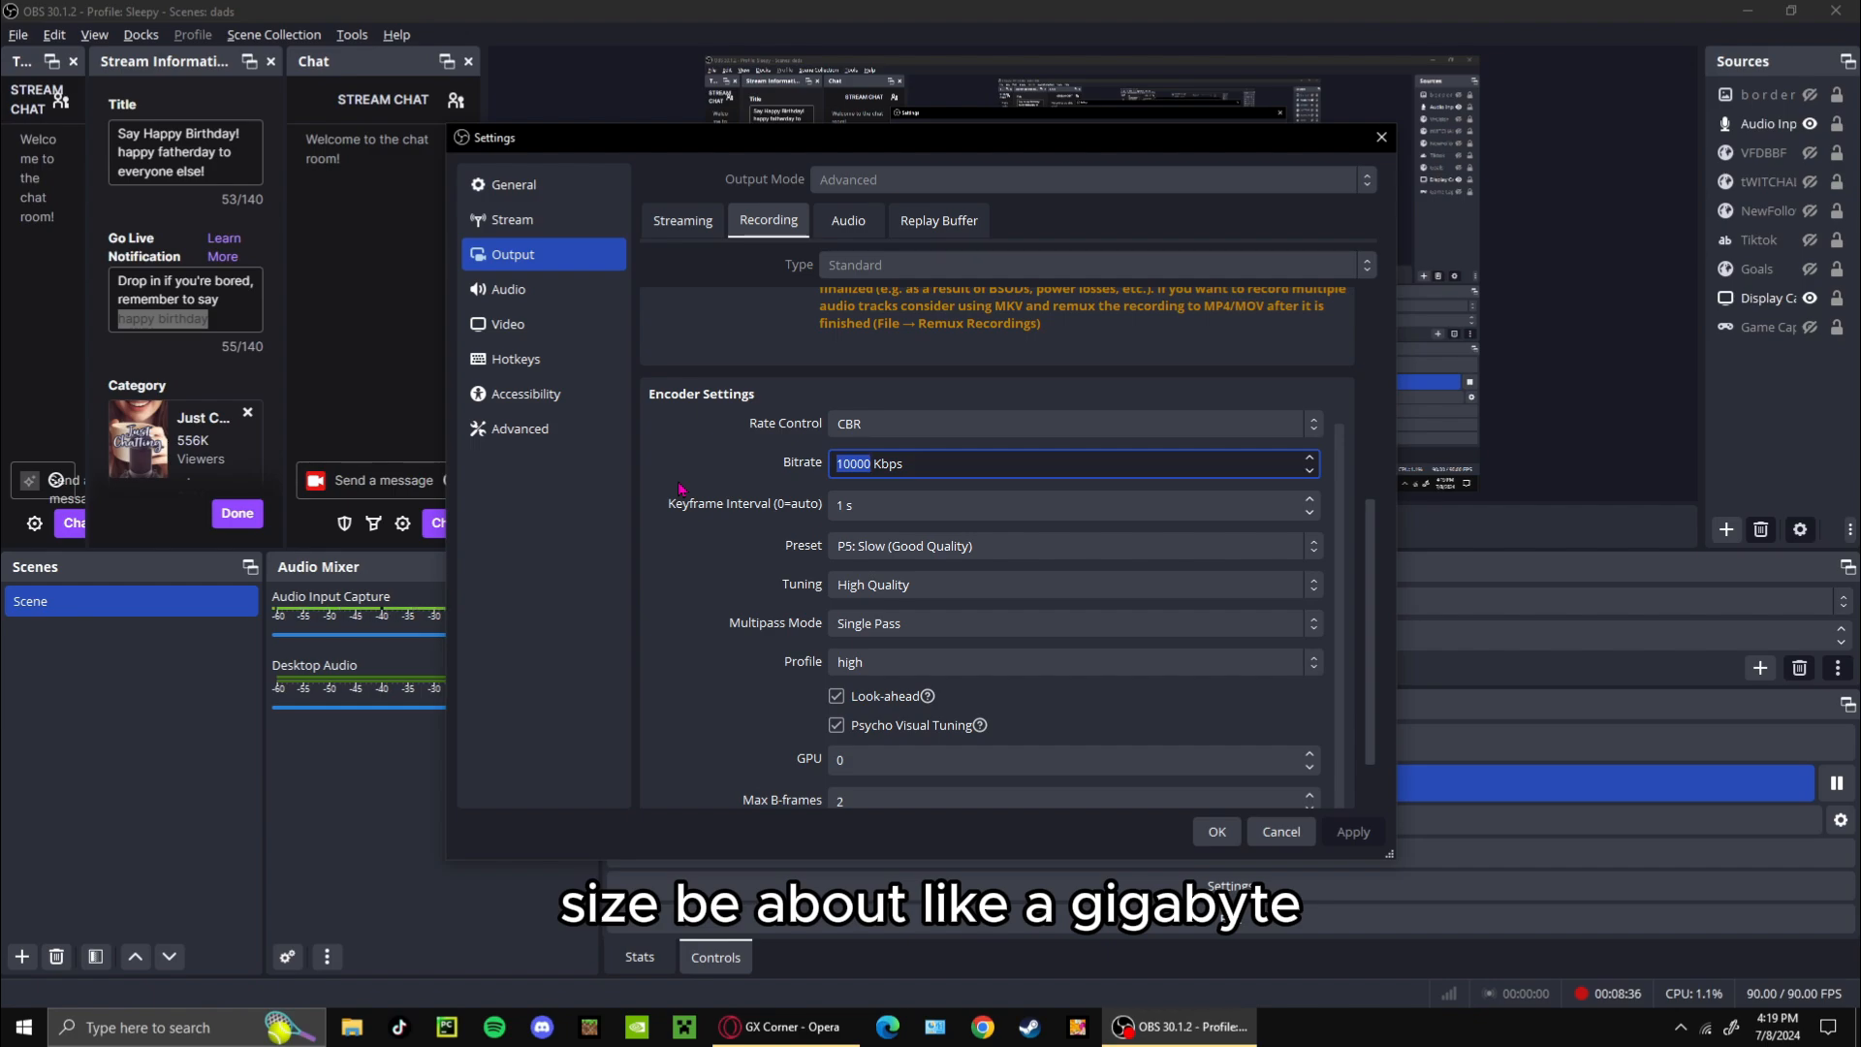
left_click(843, 466)
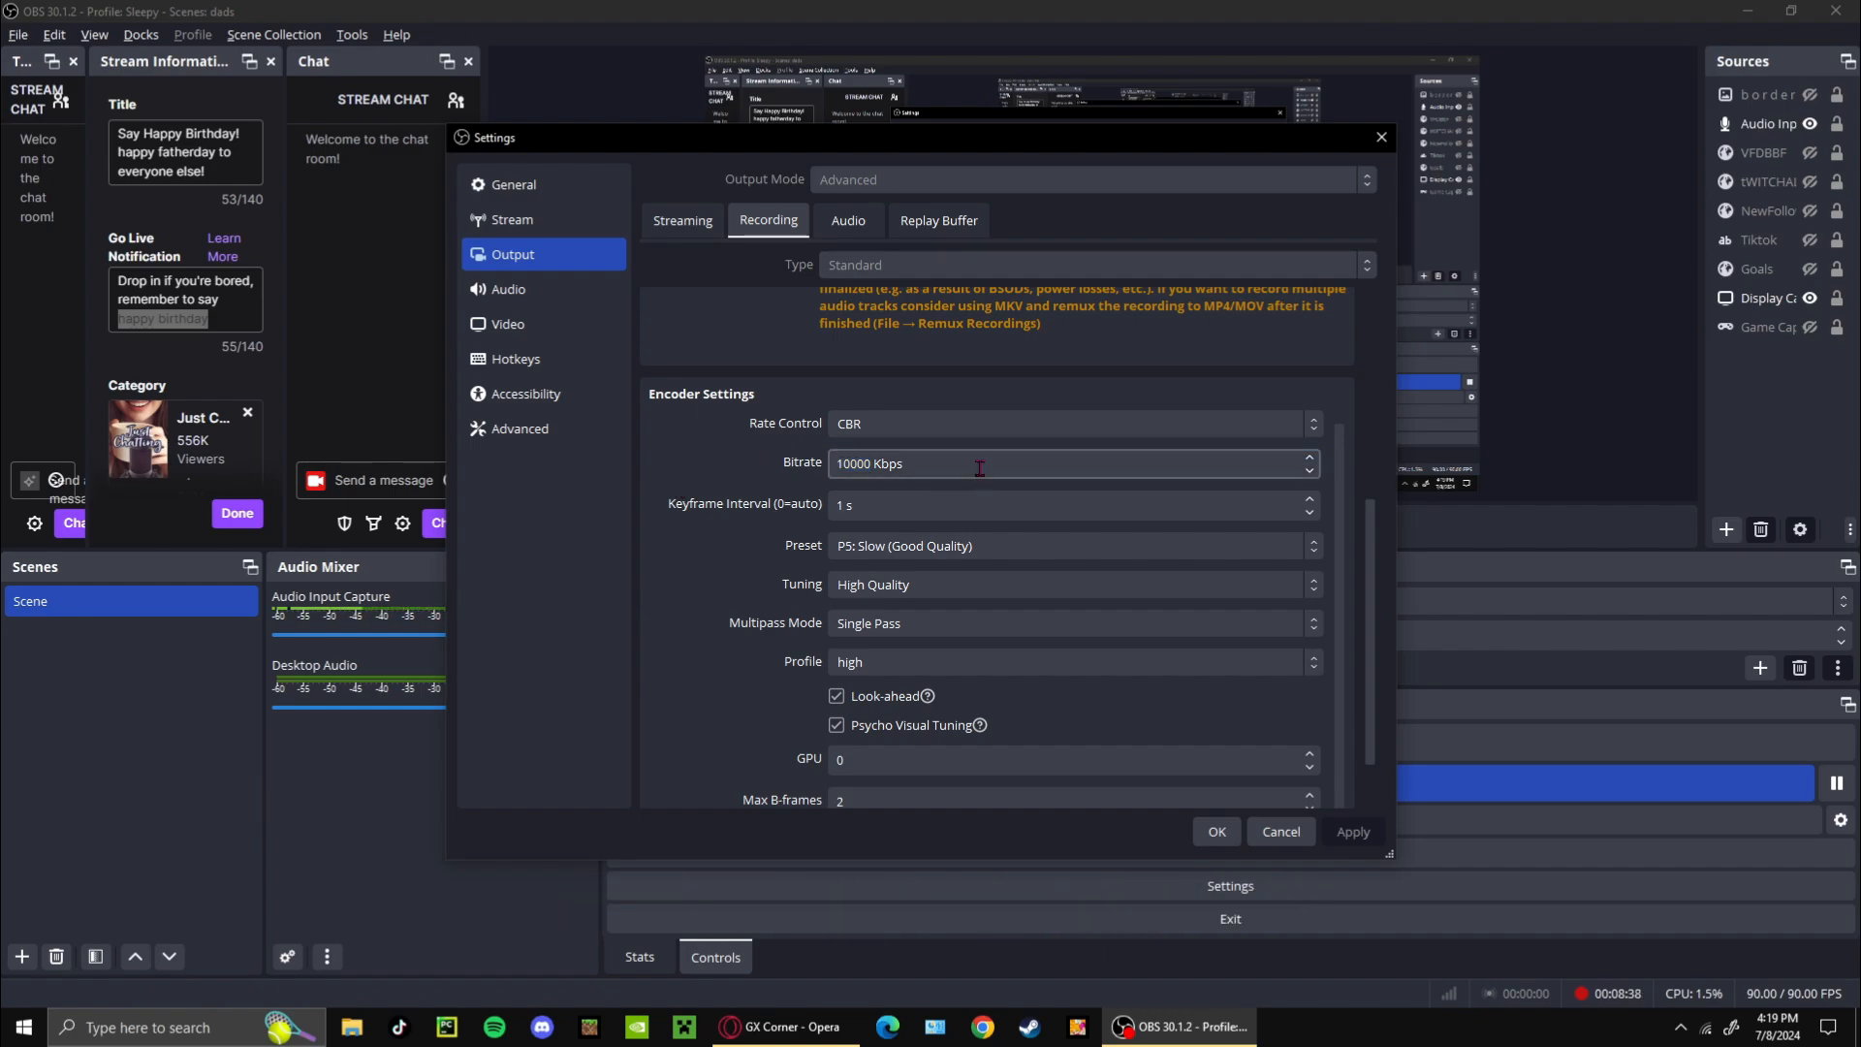
left_click_drag(843, 466, 861, 466)
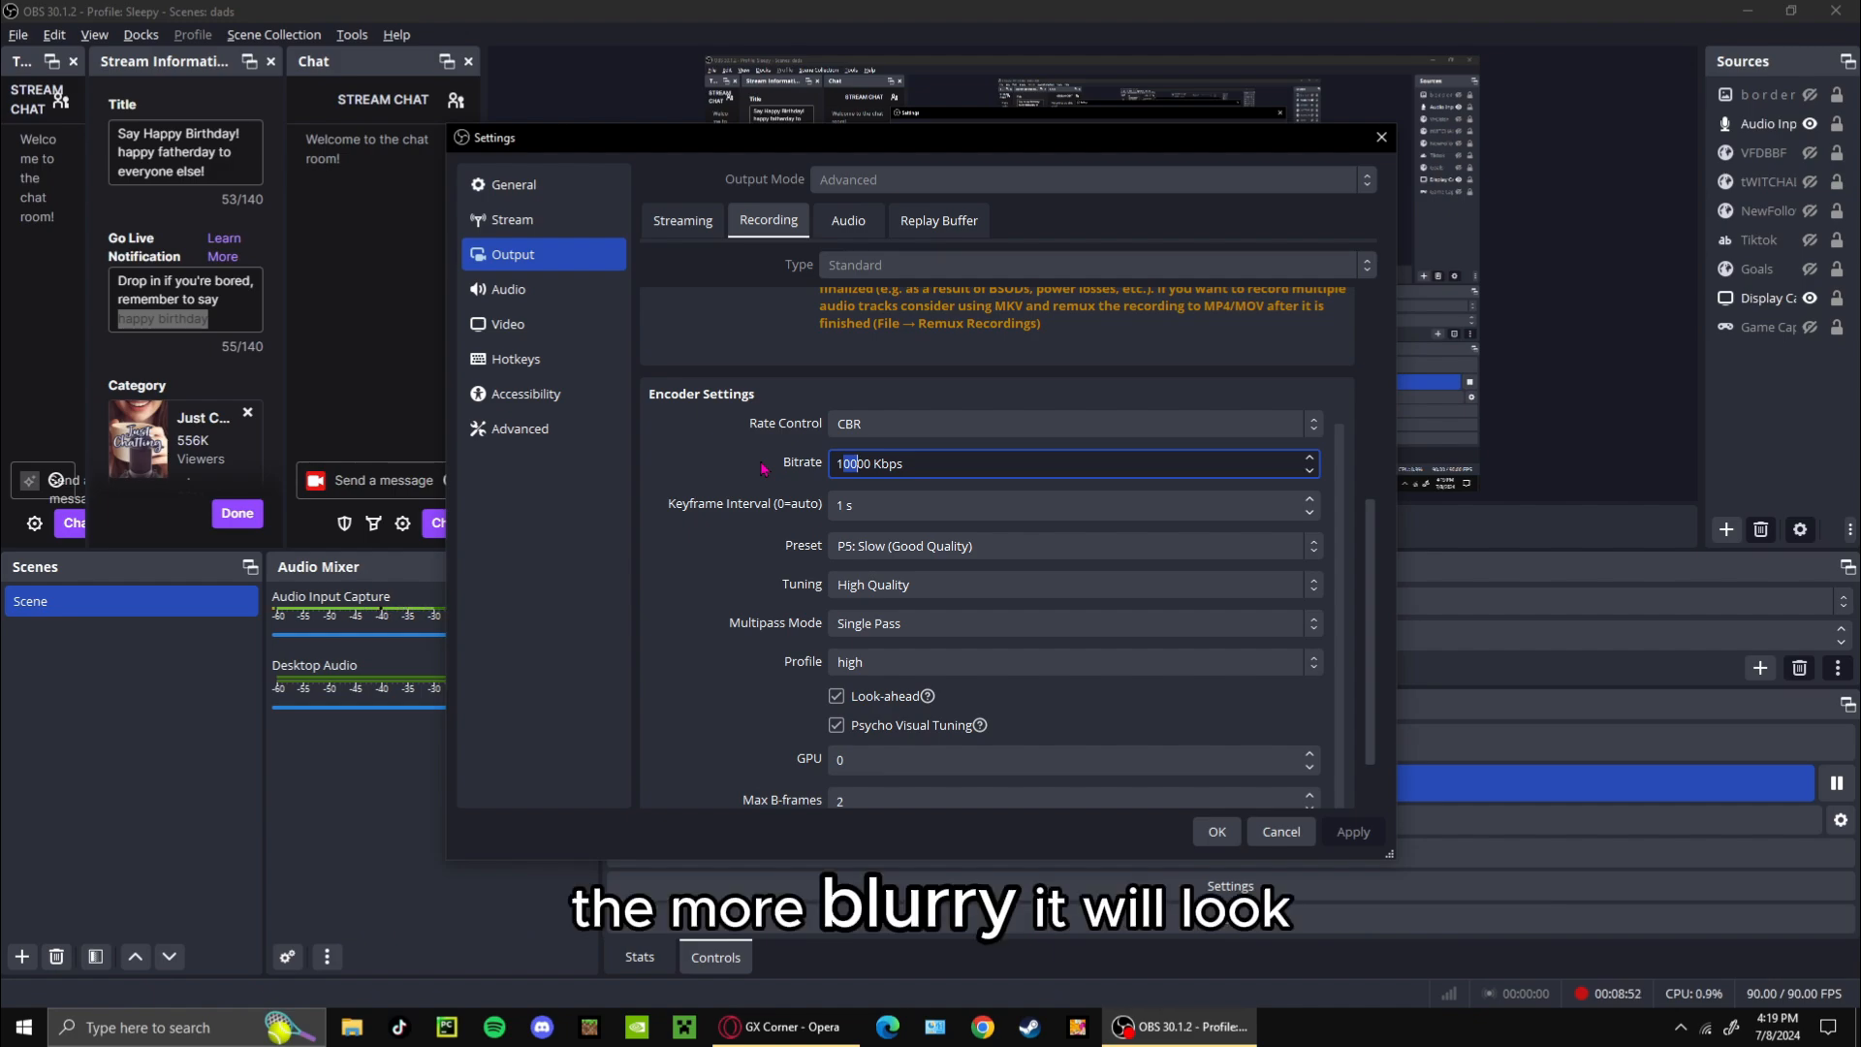
left_click(709, 509)
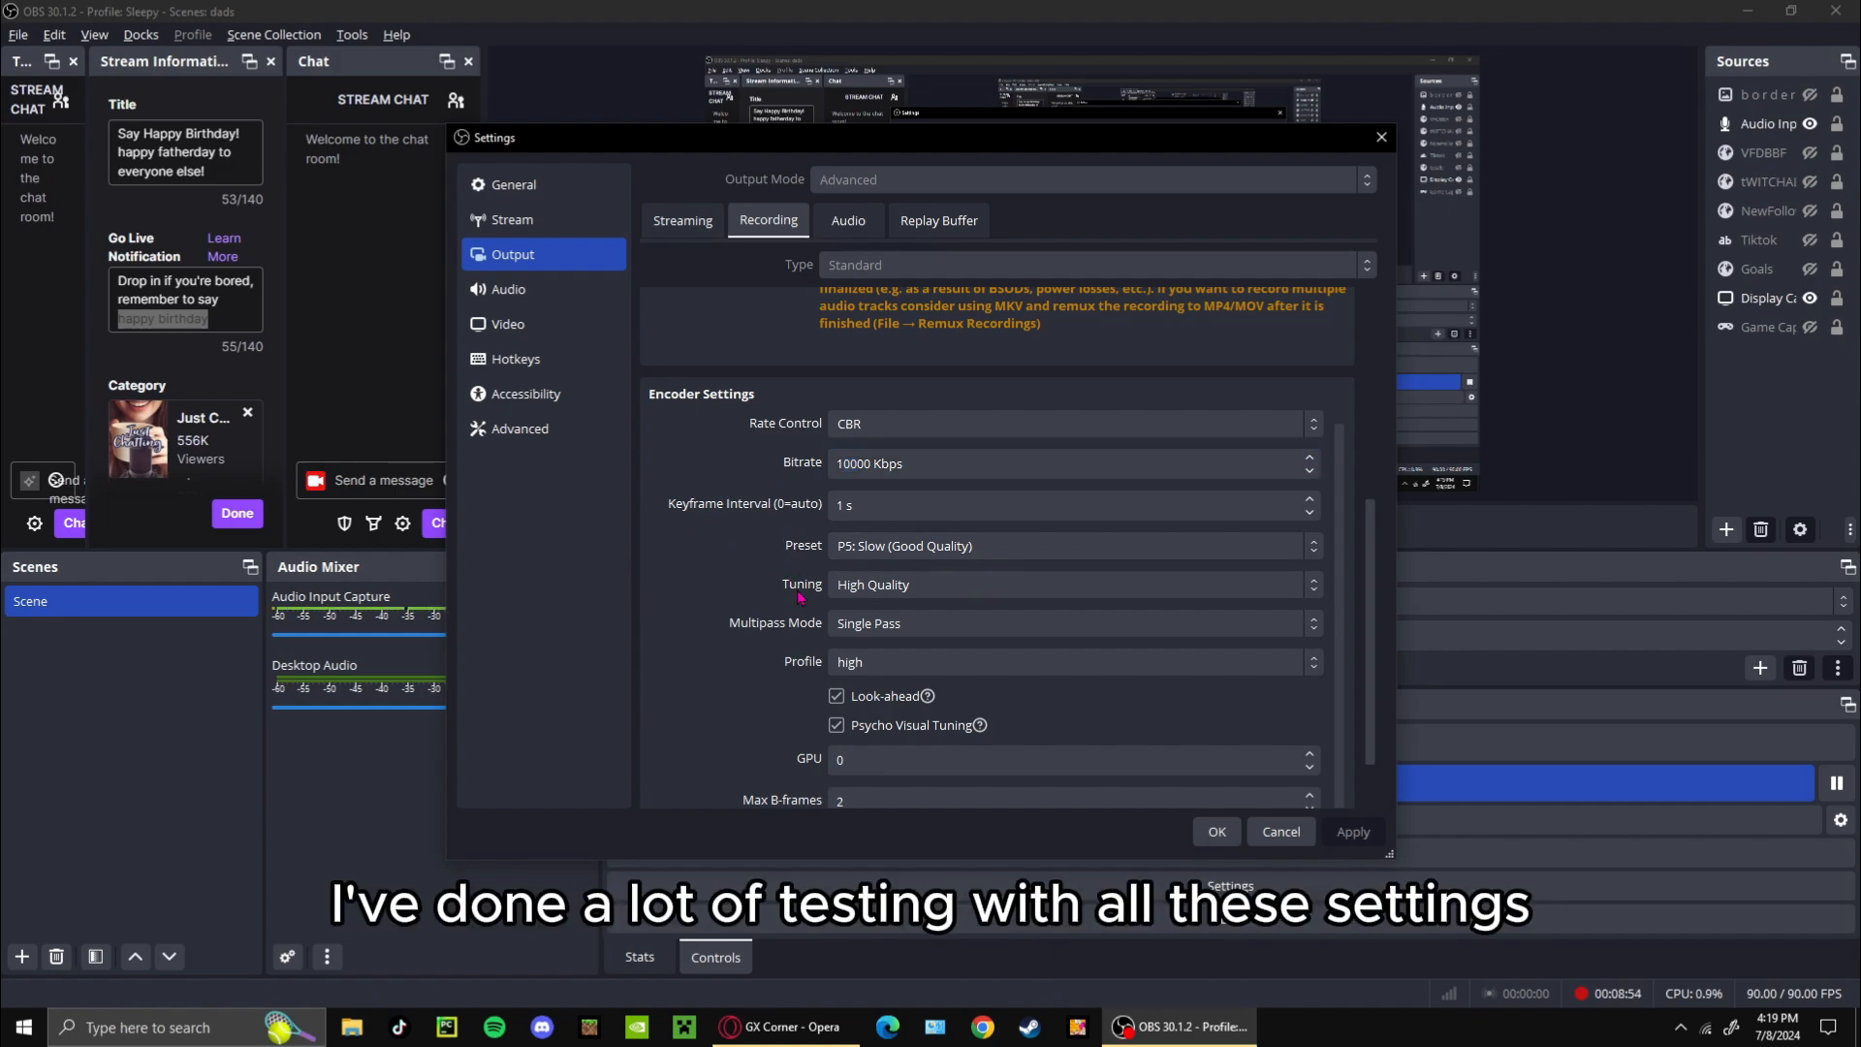
scroll(801, 597, "down", 3)
scroll(738, 618, "up", 4)
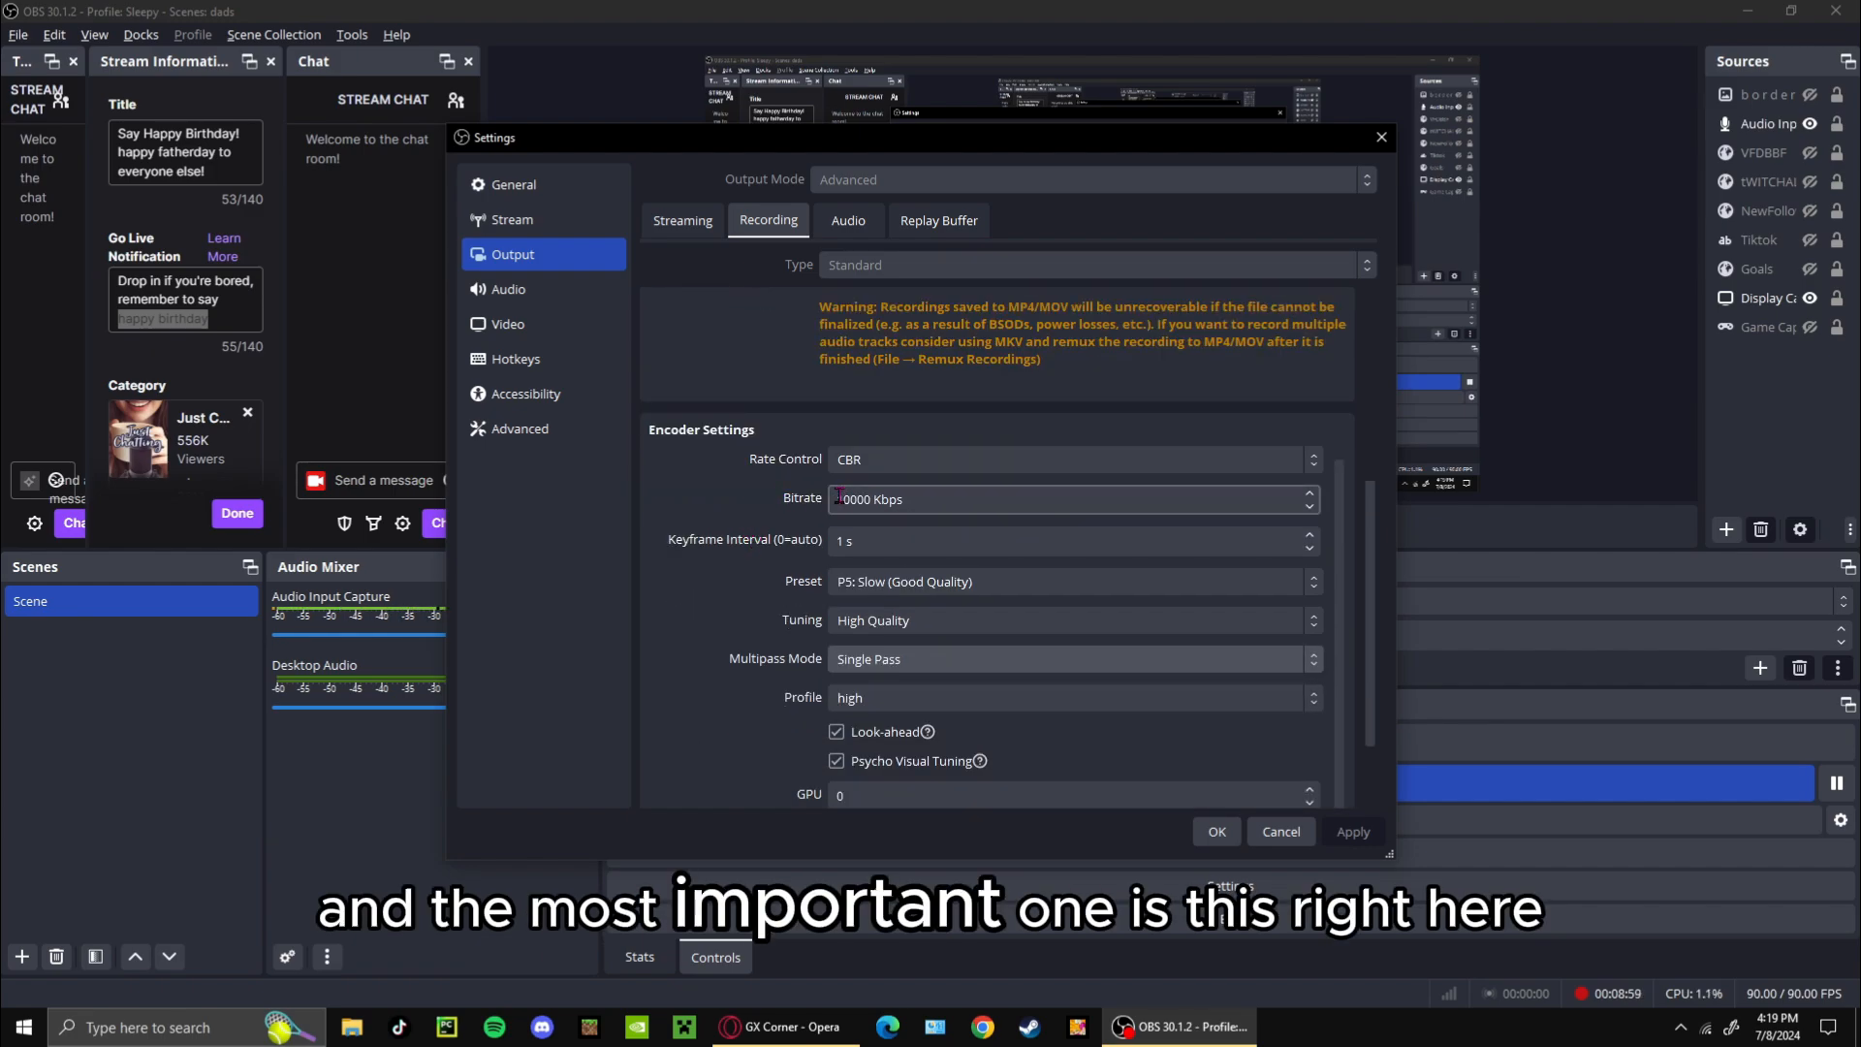
Step: Try a recording bitrate of 8000 Kbps in the encoder settings
left_click(840, 498)
double_click(839, 498)
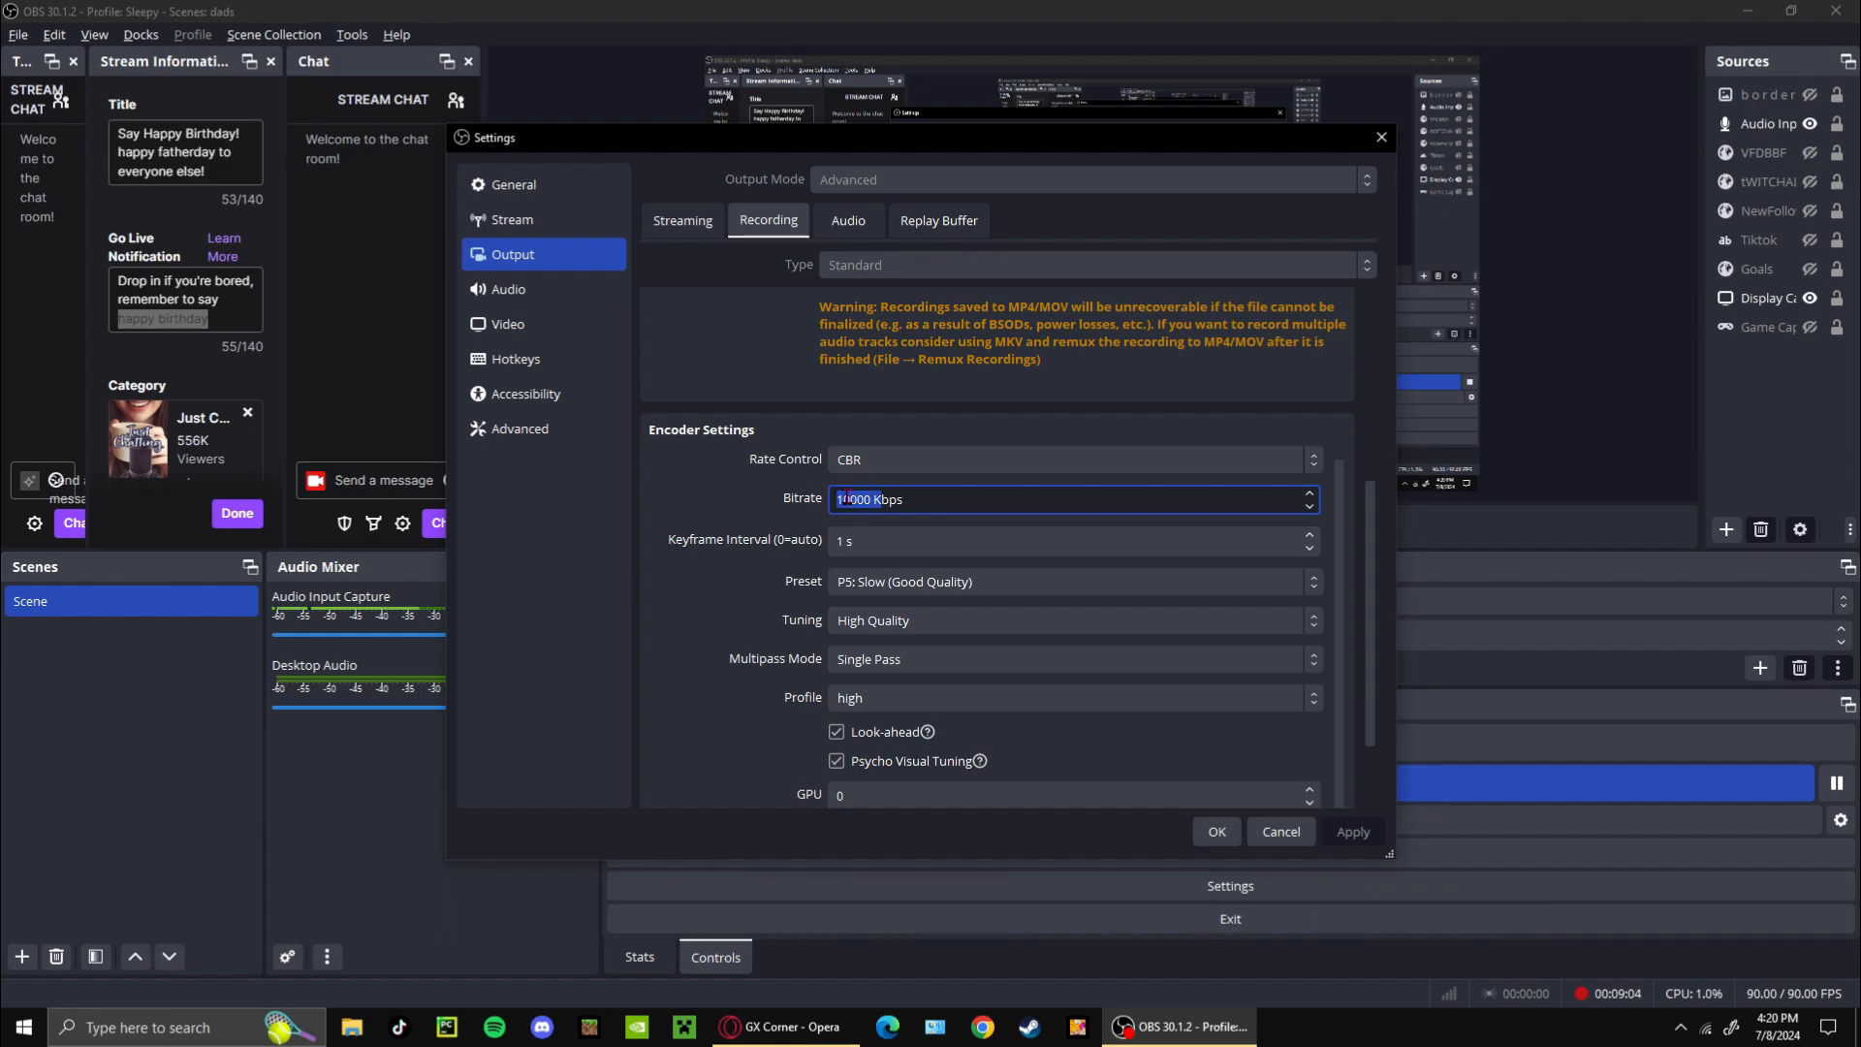
left_click(844, 498)
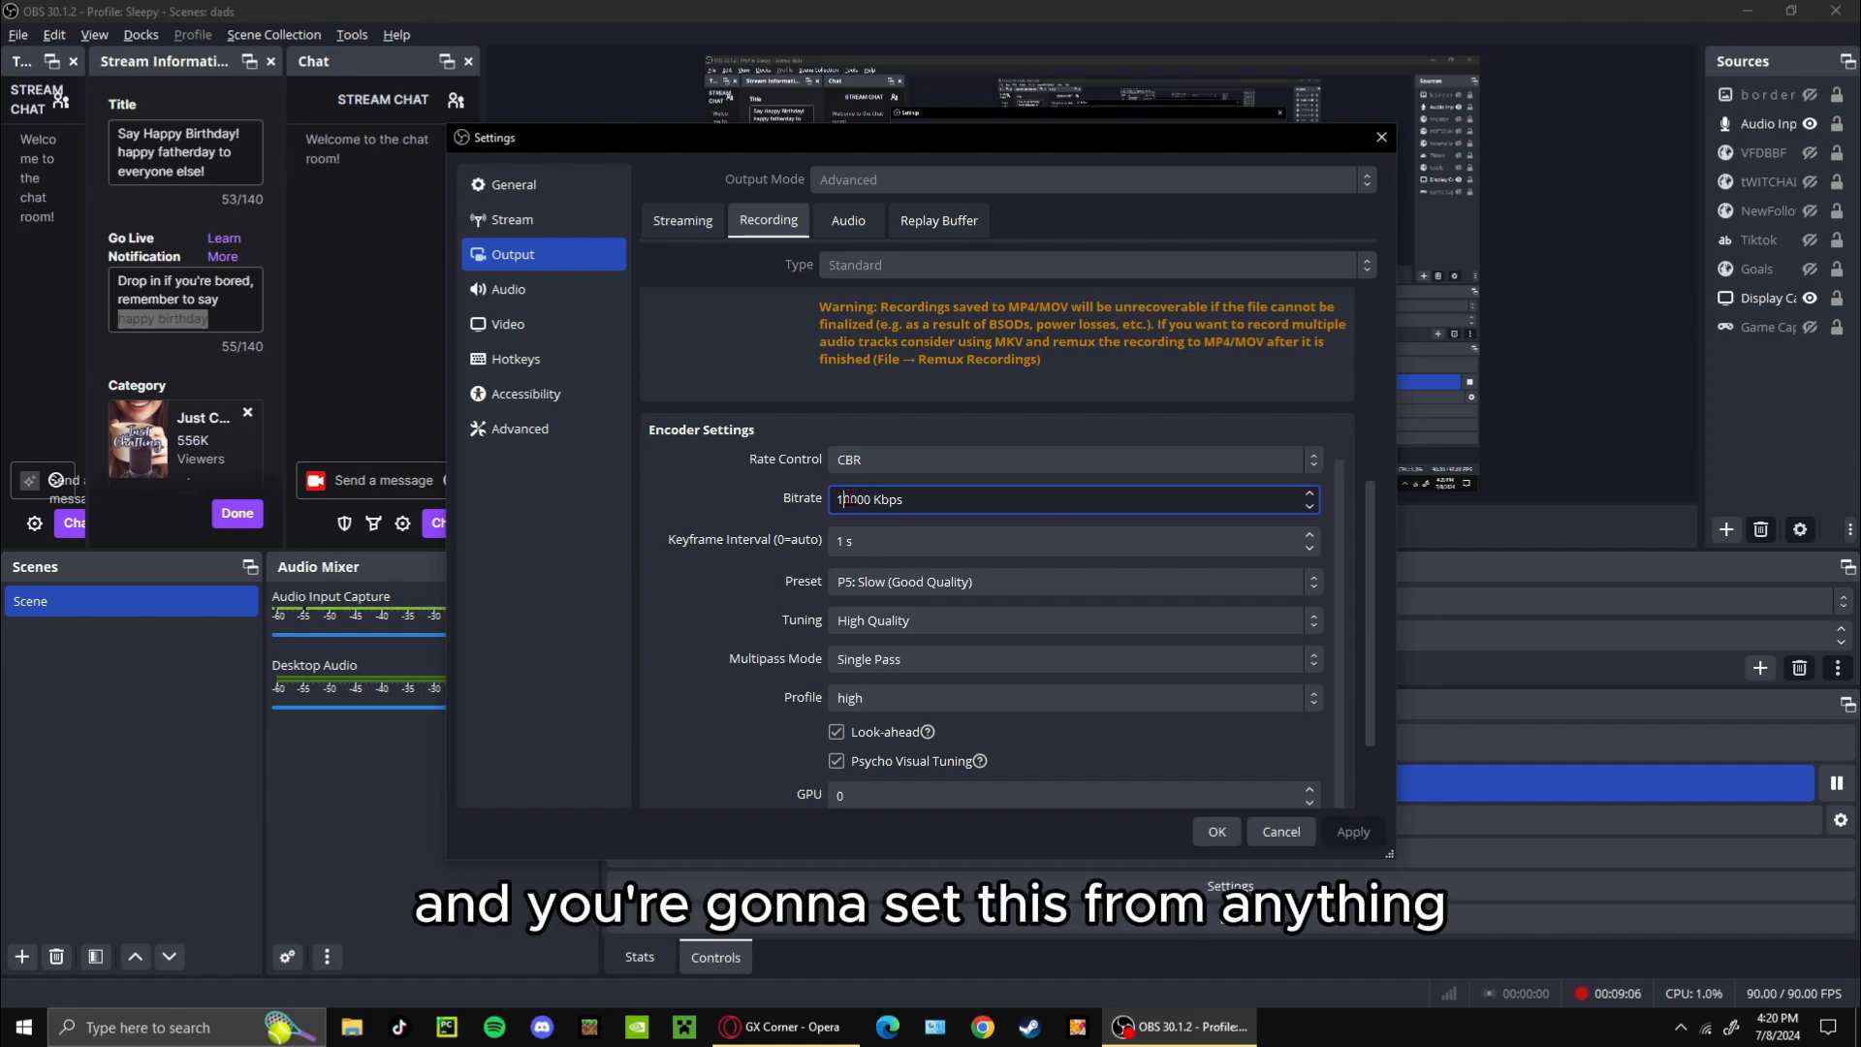
type("8")
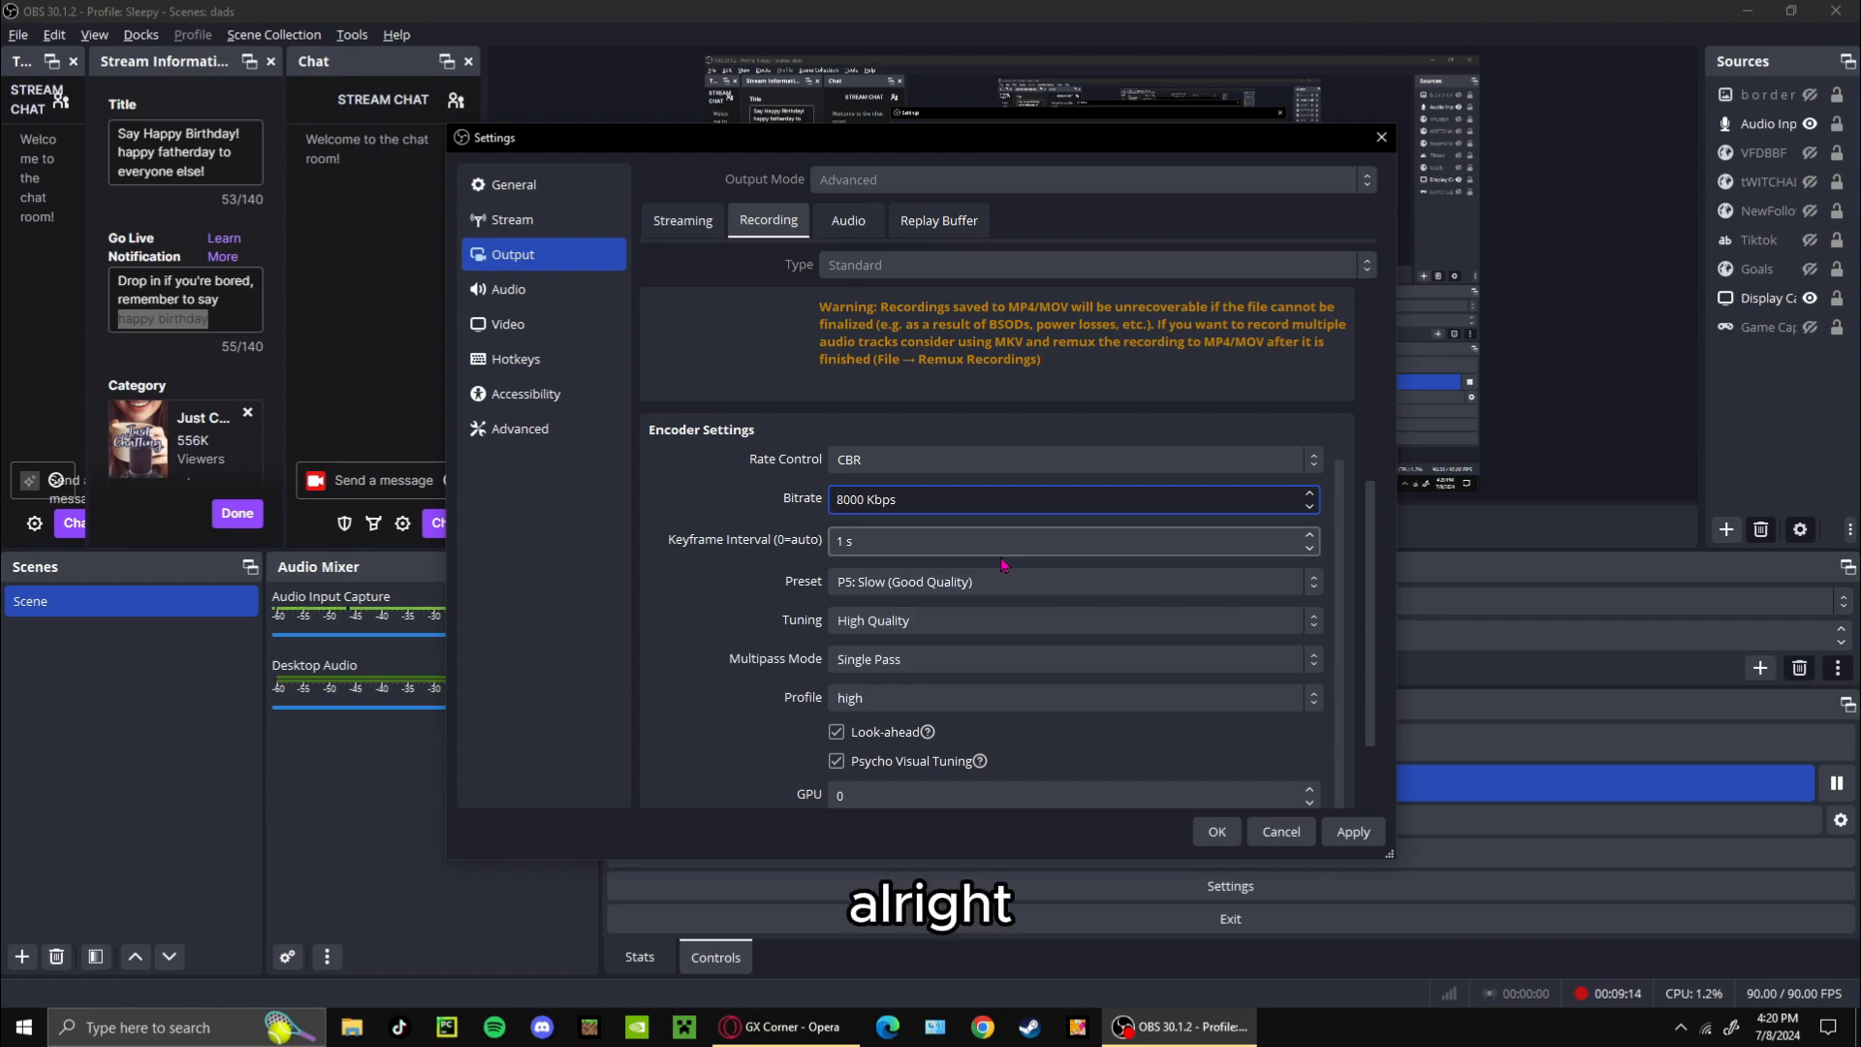
Step: Set the recording bitrate to 10000 Kbps
key("BackSpace")
type("11")
key("BackSpace")
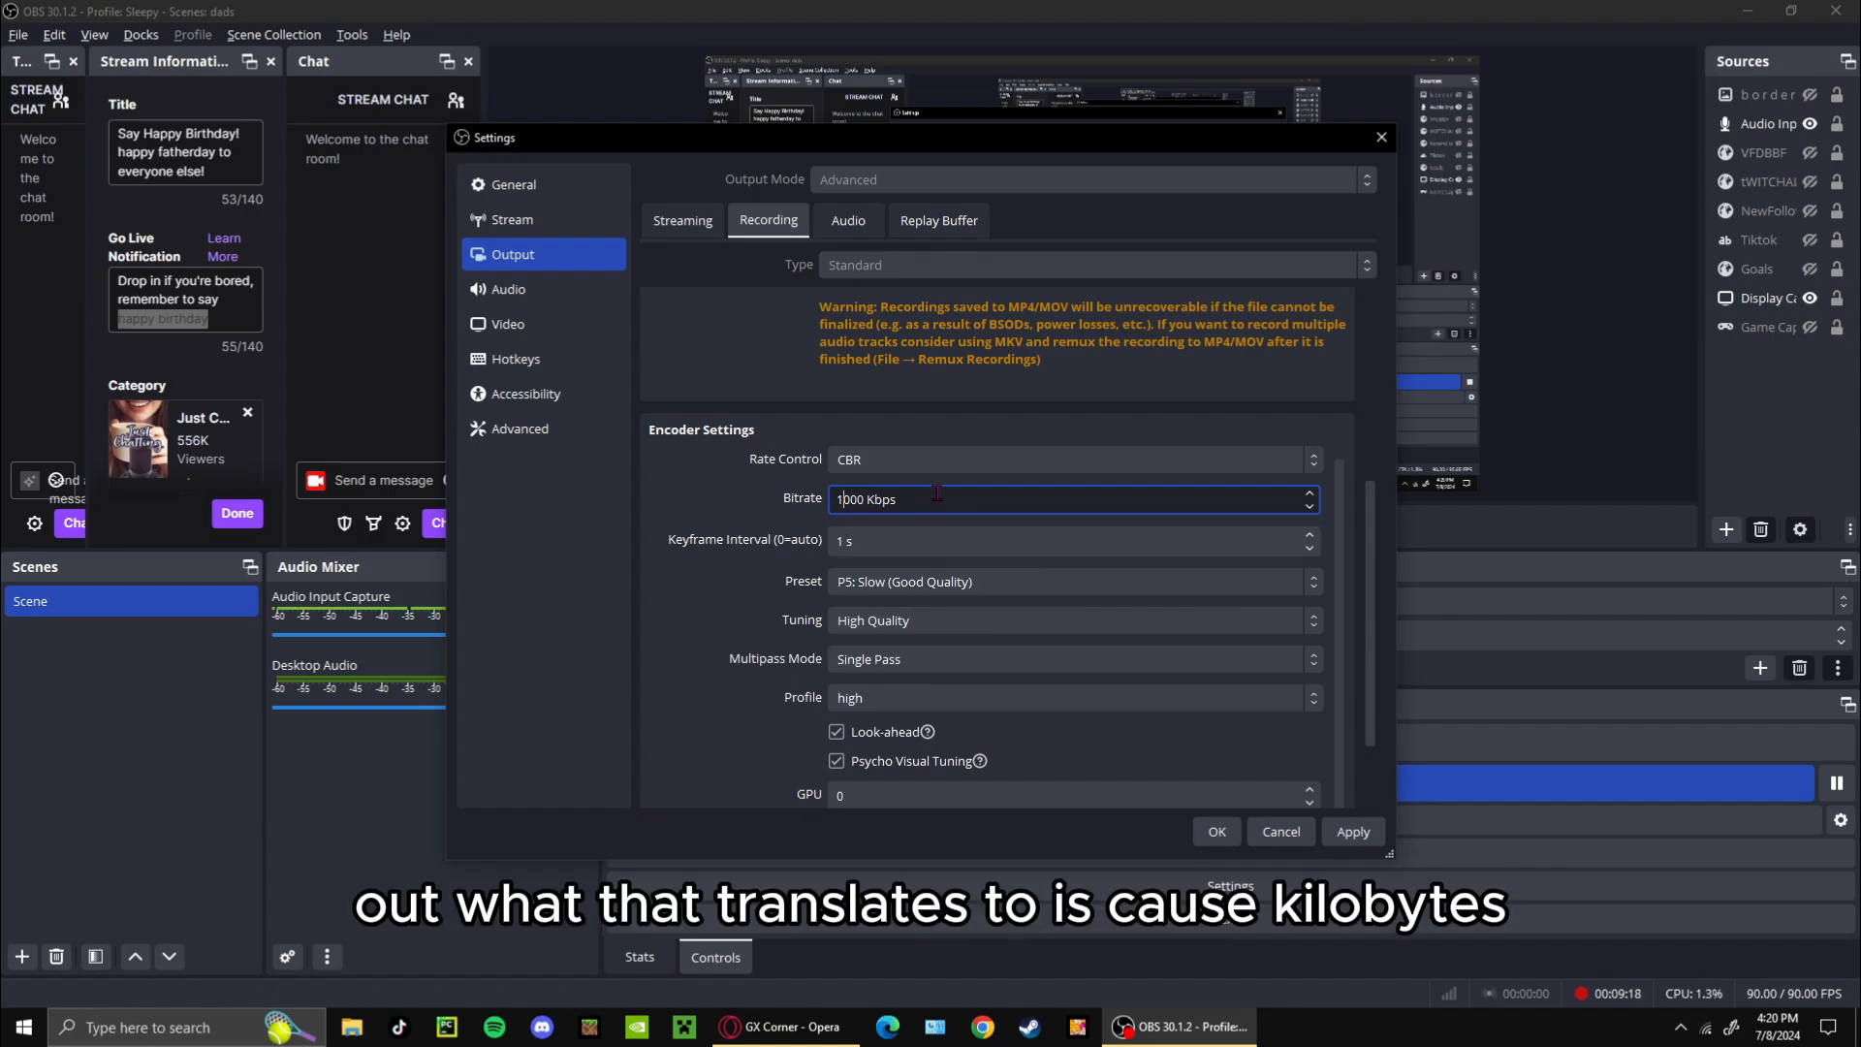
type("0")
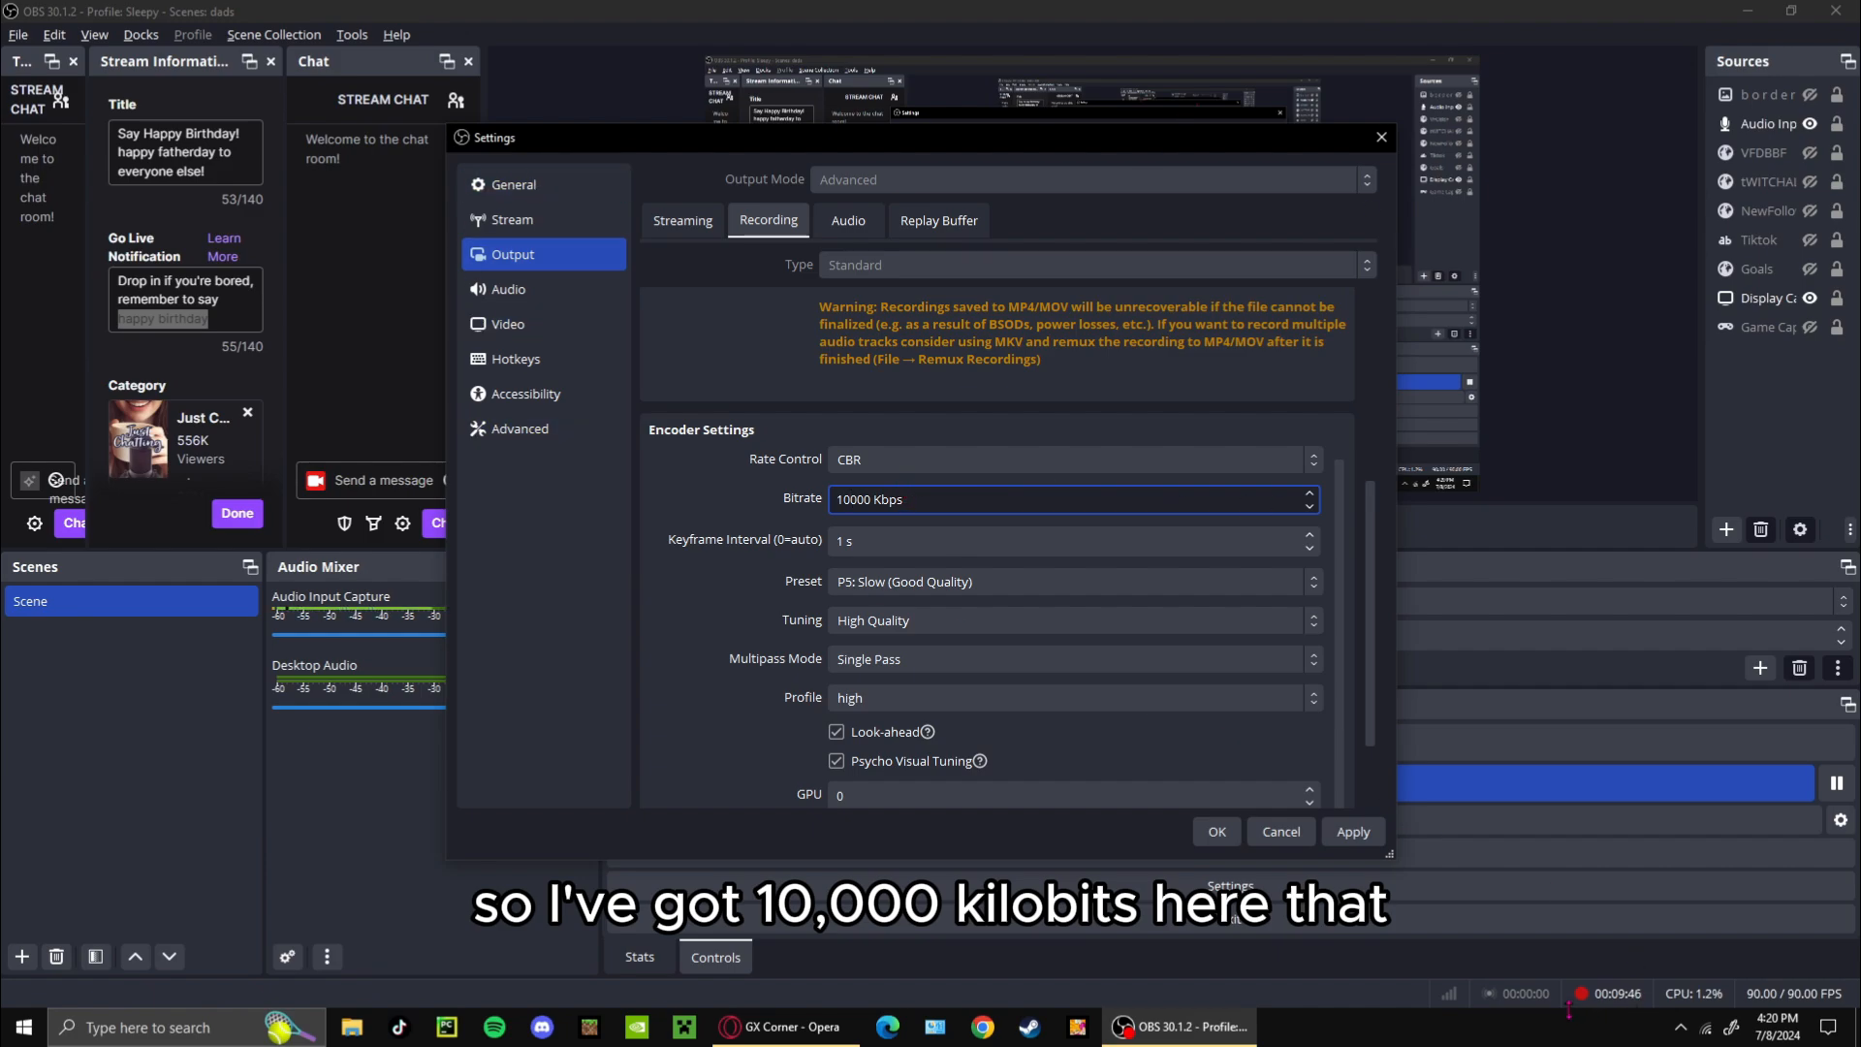
Step: Switch to Calculator, divide 10000 by 8 to convert the bitrate from kilobits to kilobytes, and close Calculator
key("super")
type("ca")
key("Escape")
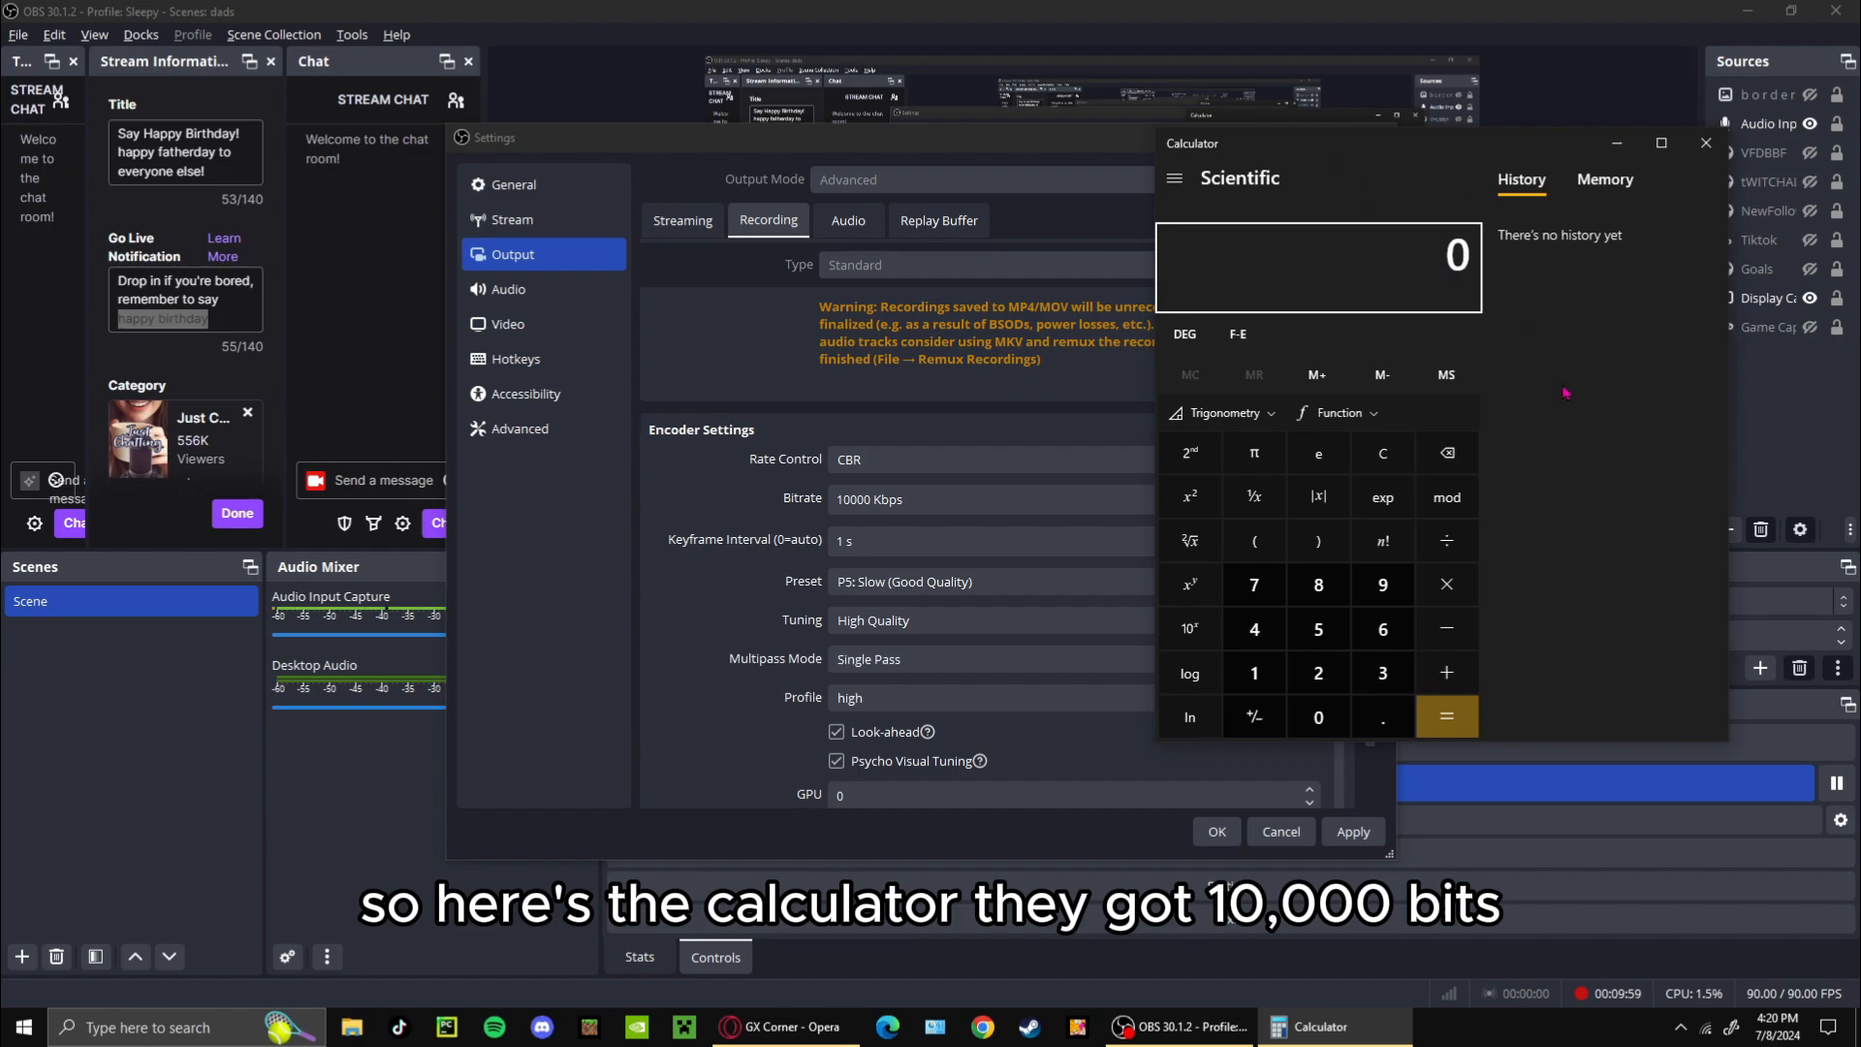
left_click(1254, 673)
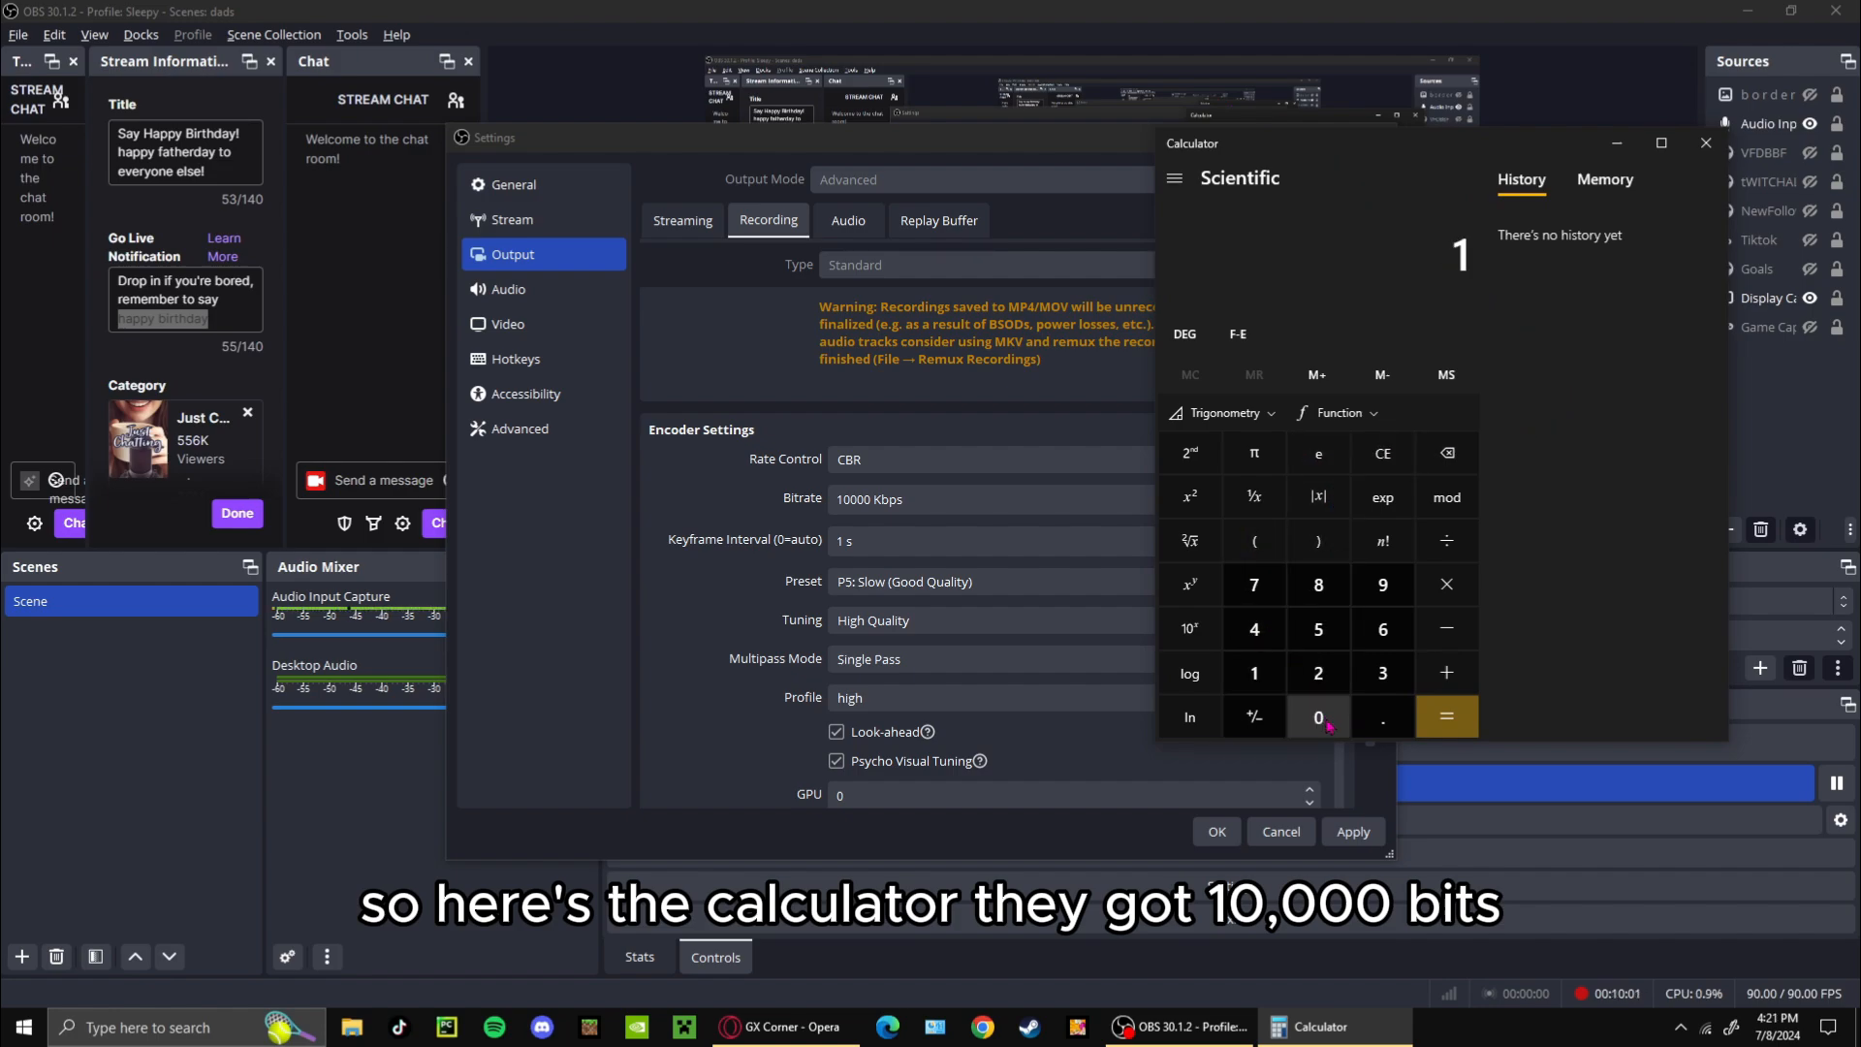
left_click(1324, 721)
left_click(1324, 721)
left_click(1324, 721)
left_click(1326, 723)
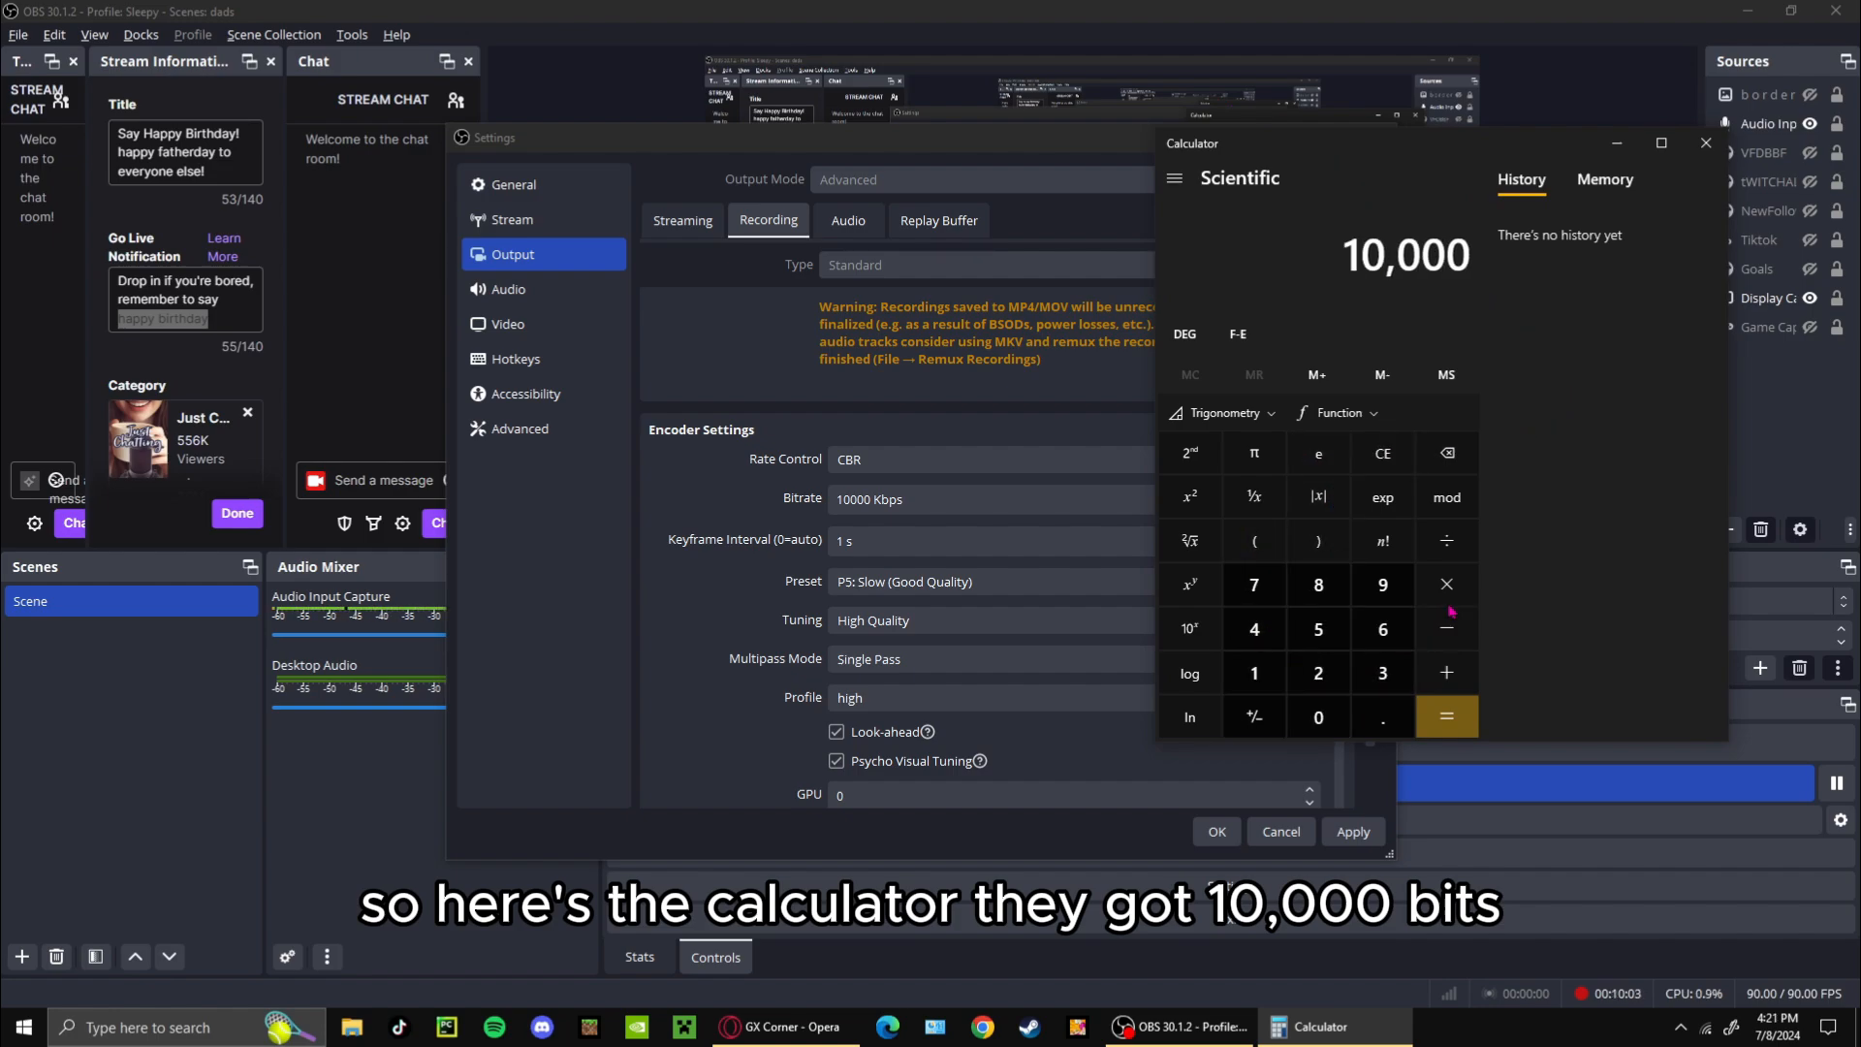
left_click(1447, 551)
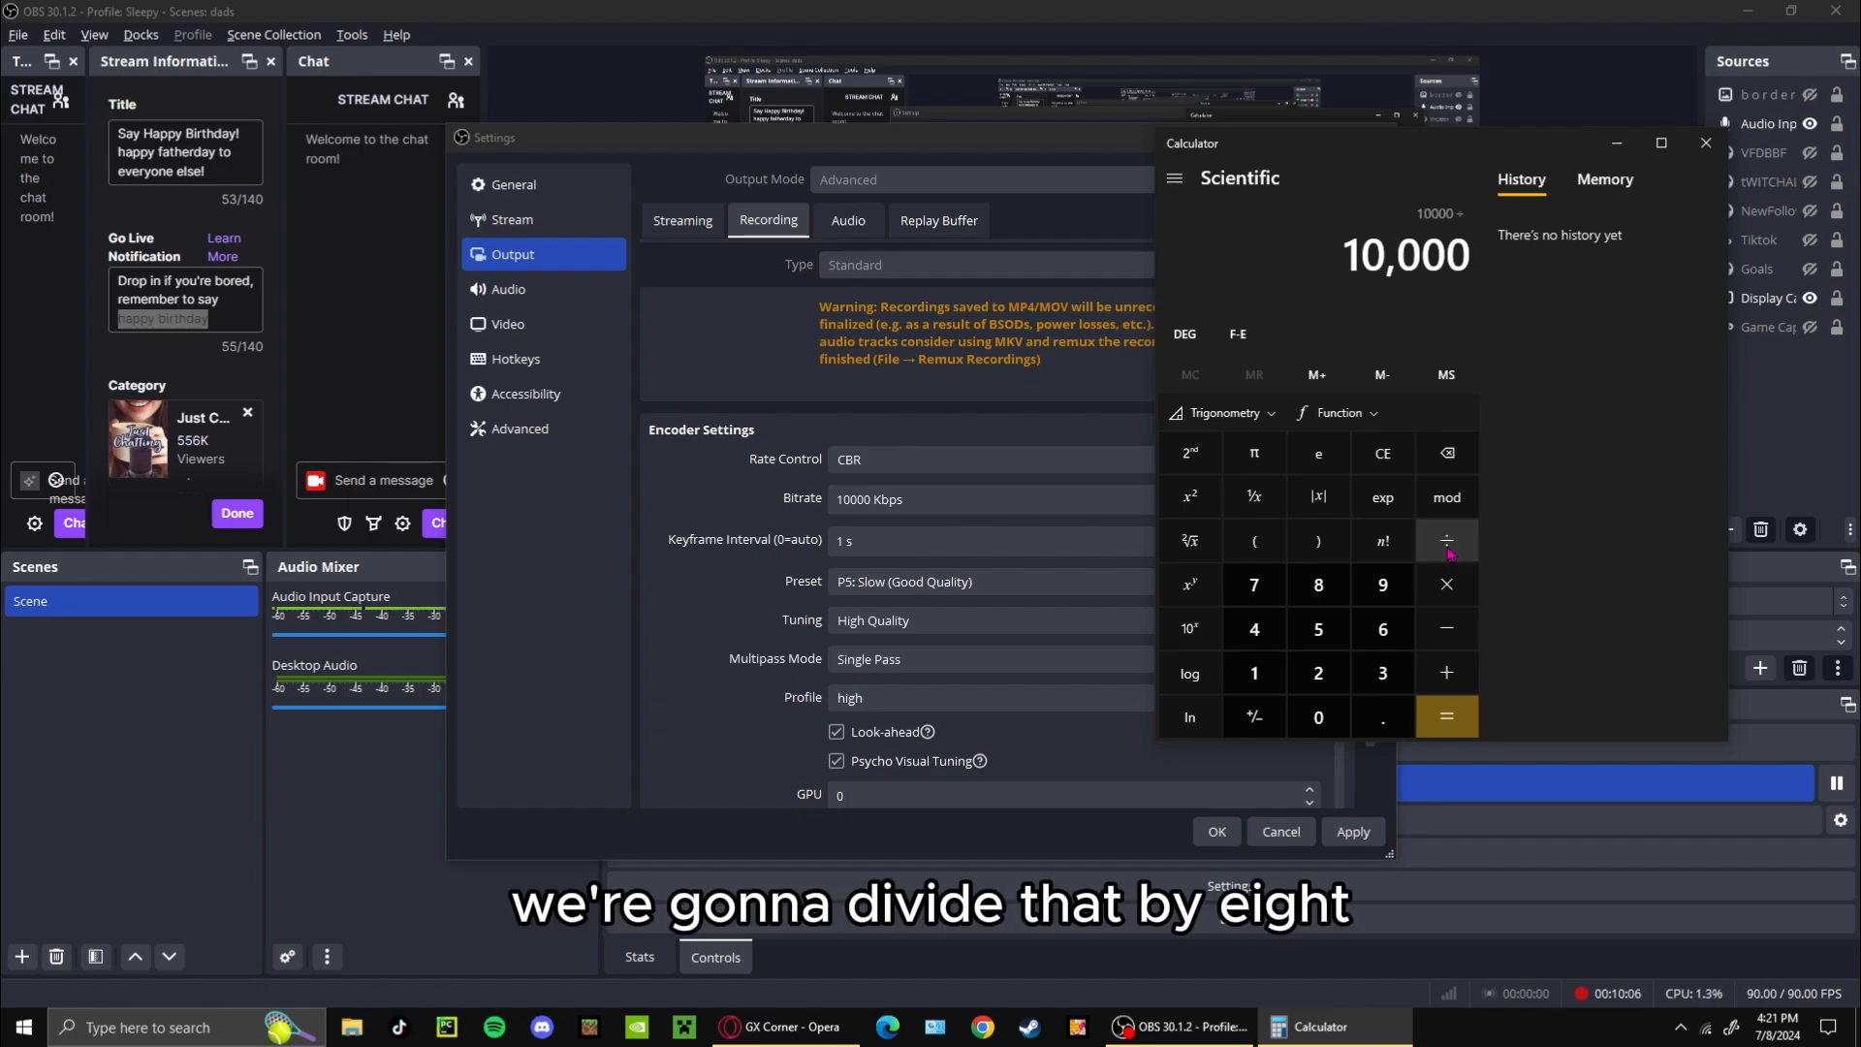
left_click(1318, 585)
left_click(1447, 716)
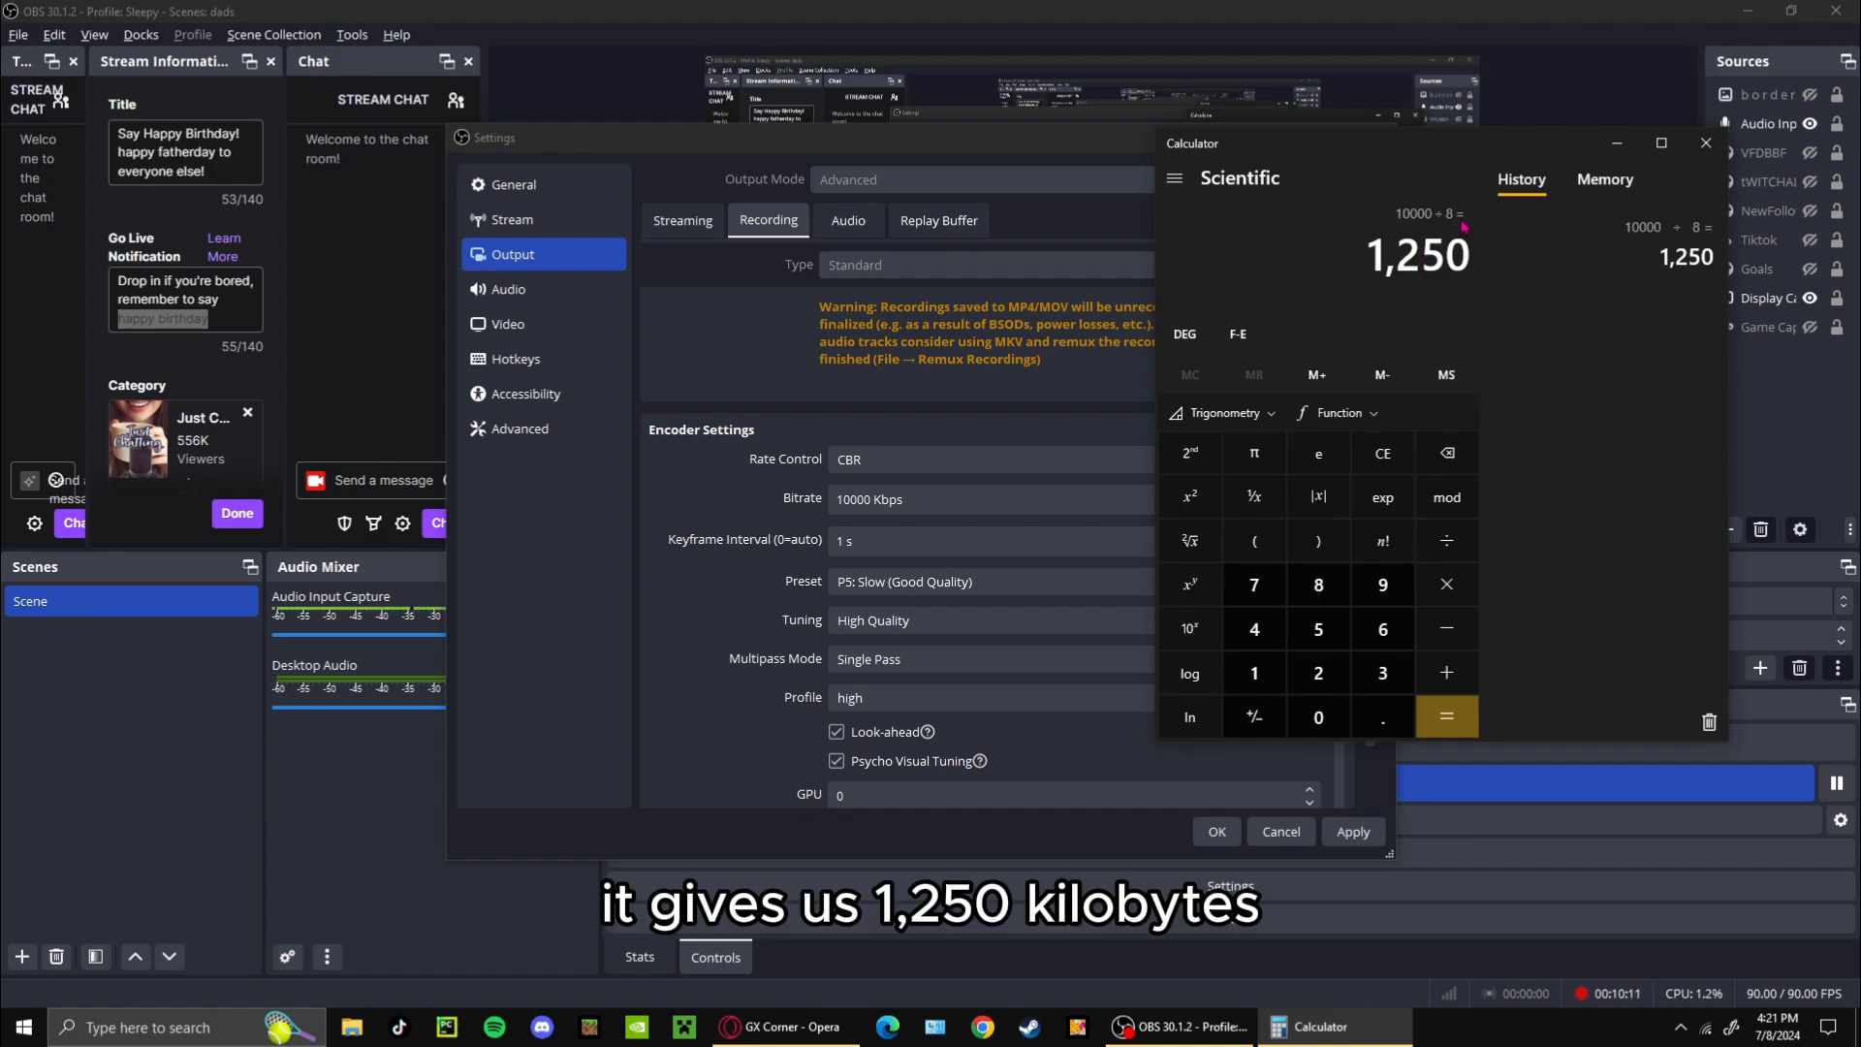
left_click_drag(1456, 172, 1537, 140)
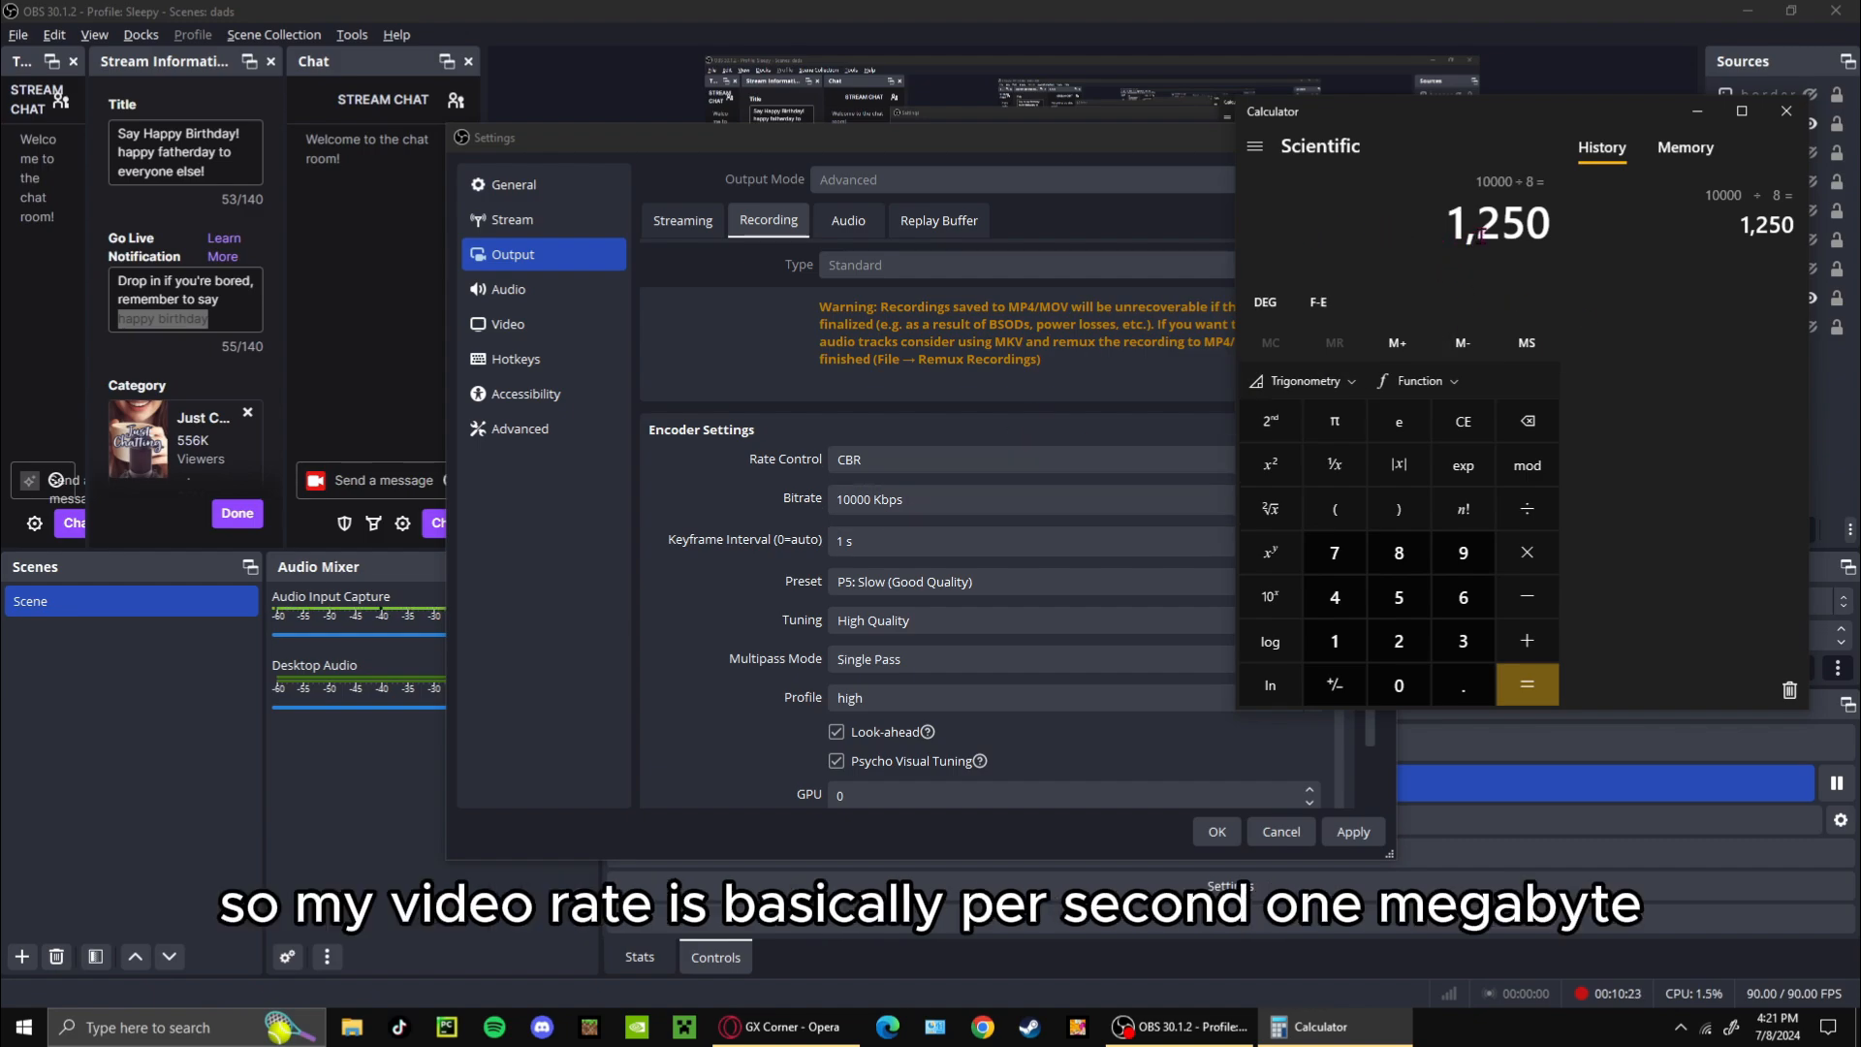
left_click(1786, 110)
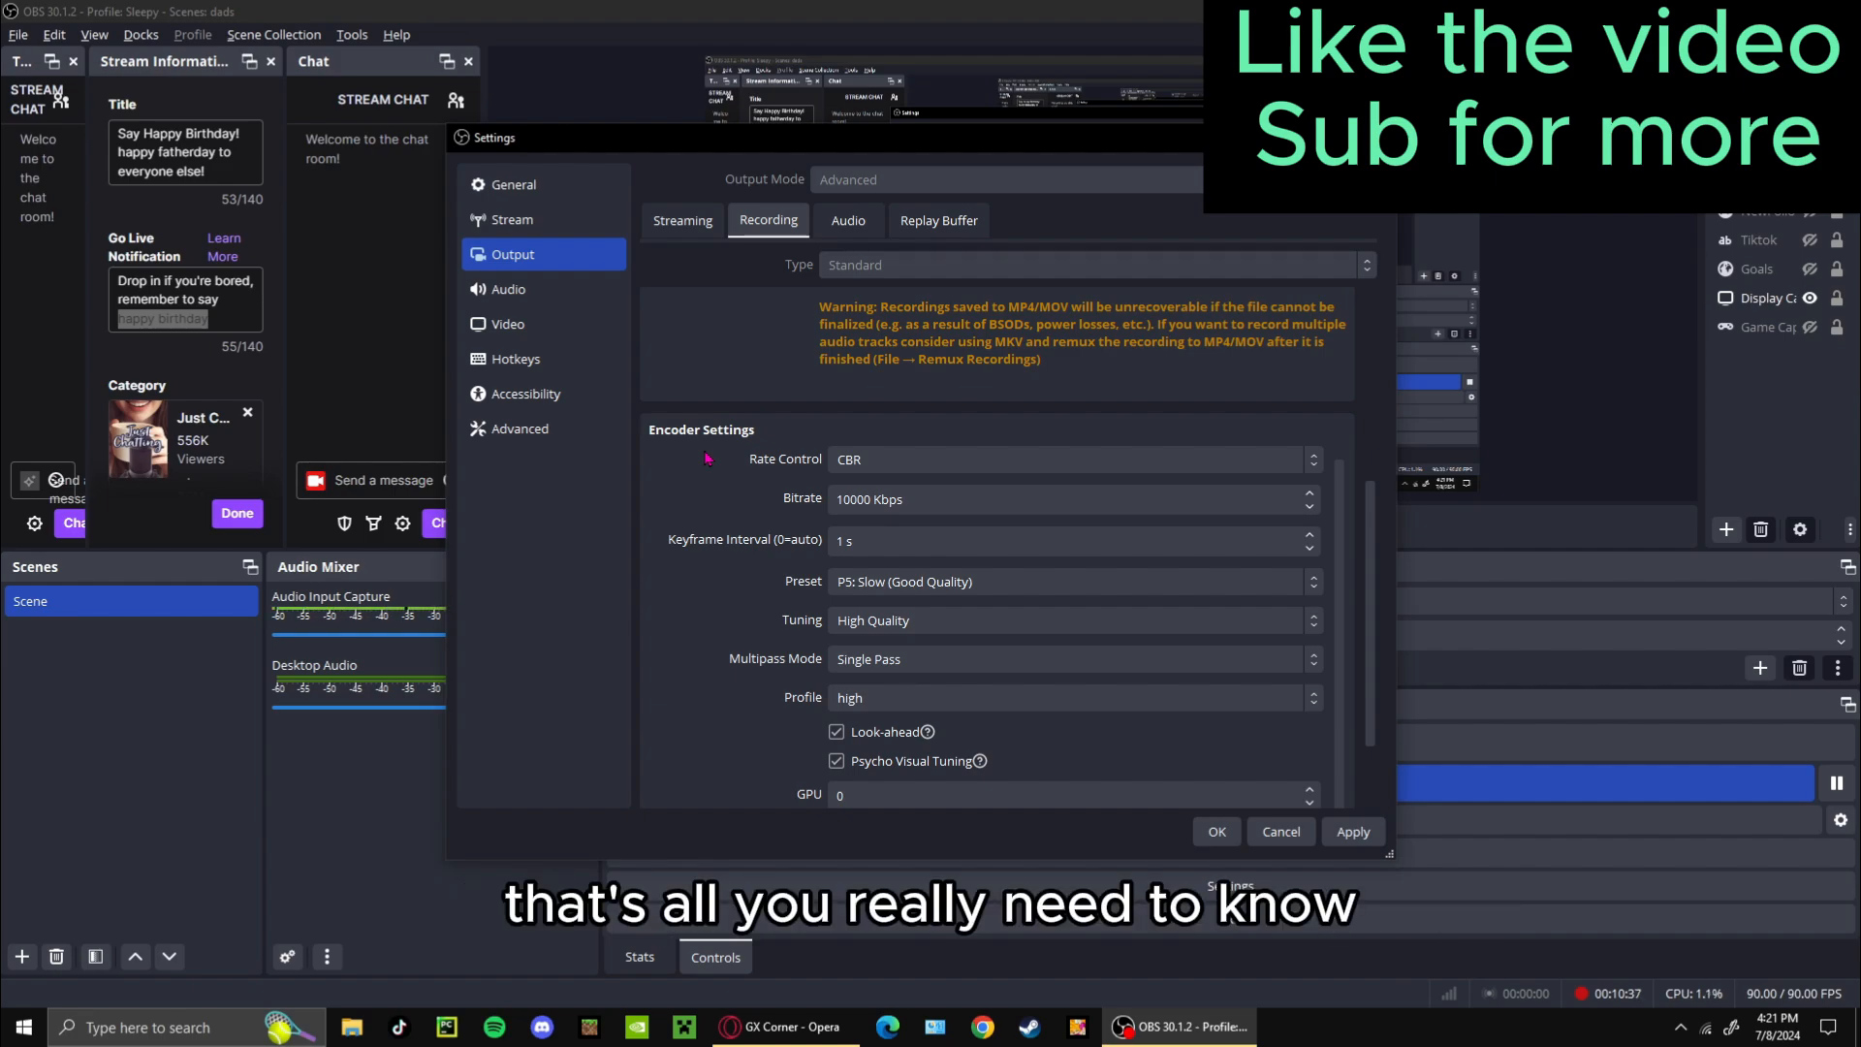
Step: Move the settings dialog away from the Sources list, keeping the recording encoder settings in view
scroll(706, 458, "up", 5)
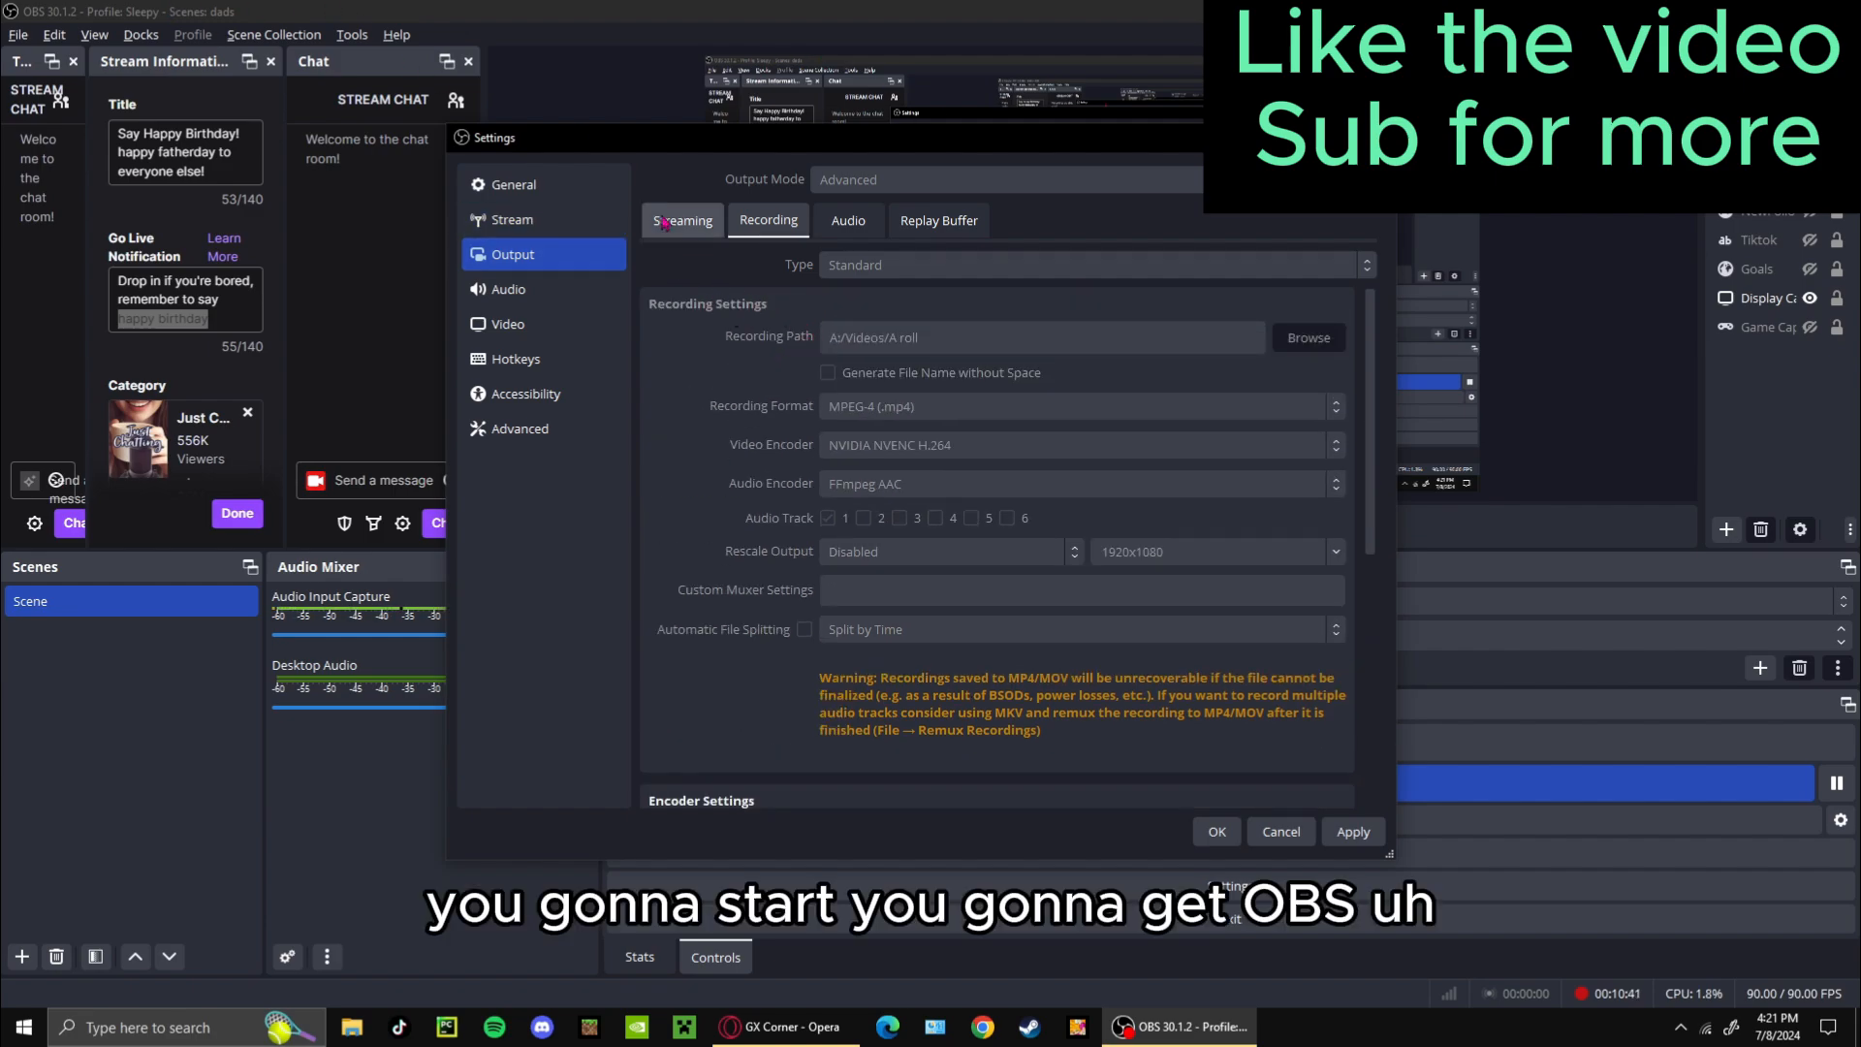
scroll(1018, 281, "down", 3)
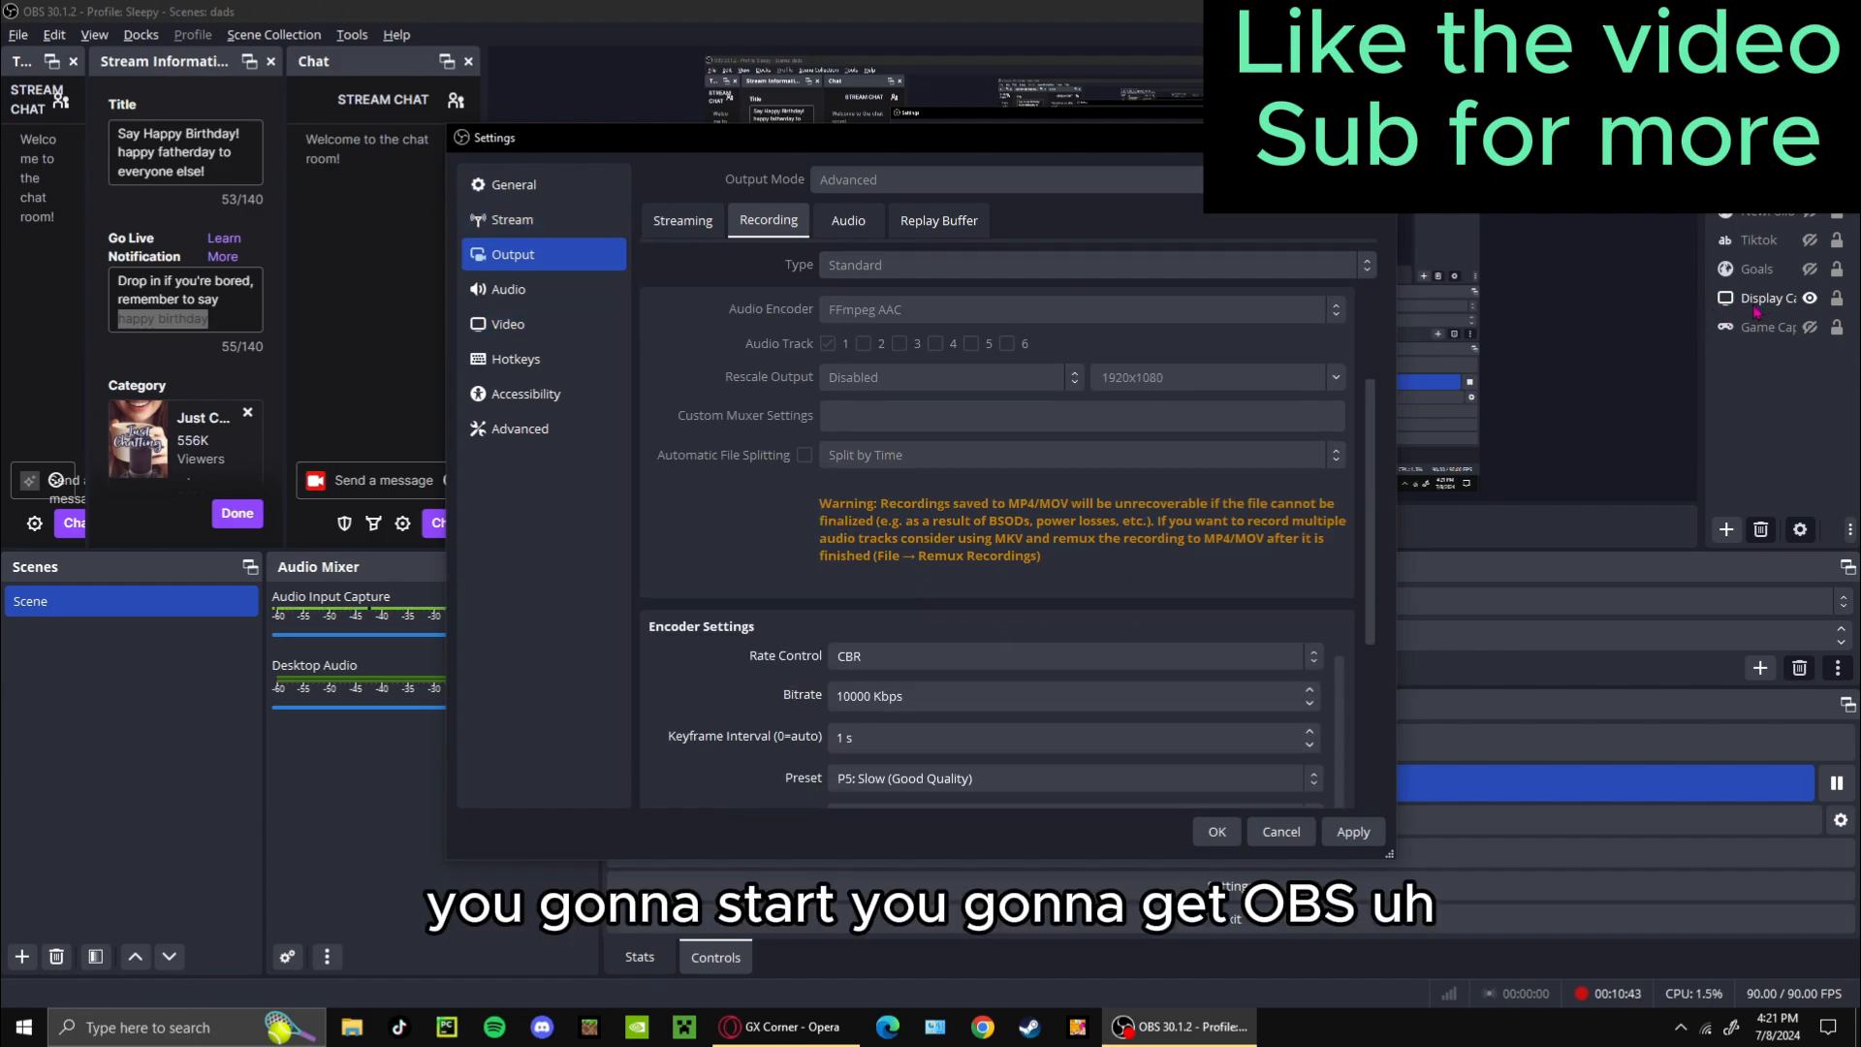
left_click_drag(1328, 137, 1223, 163)
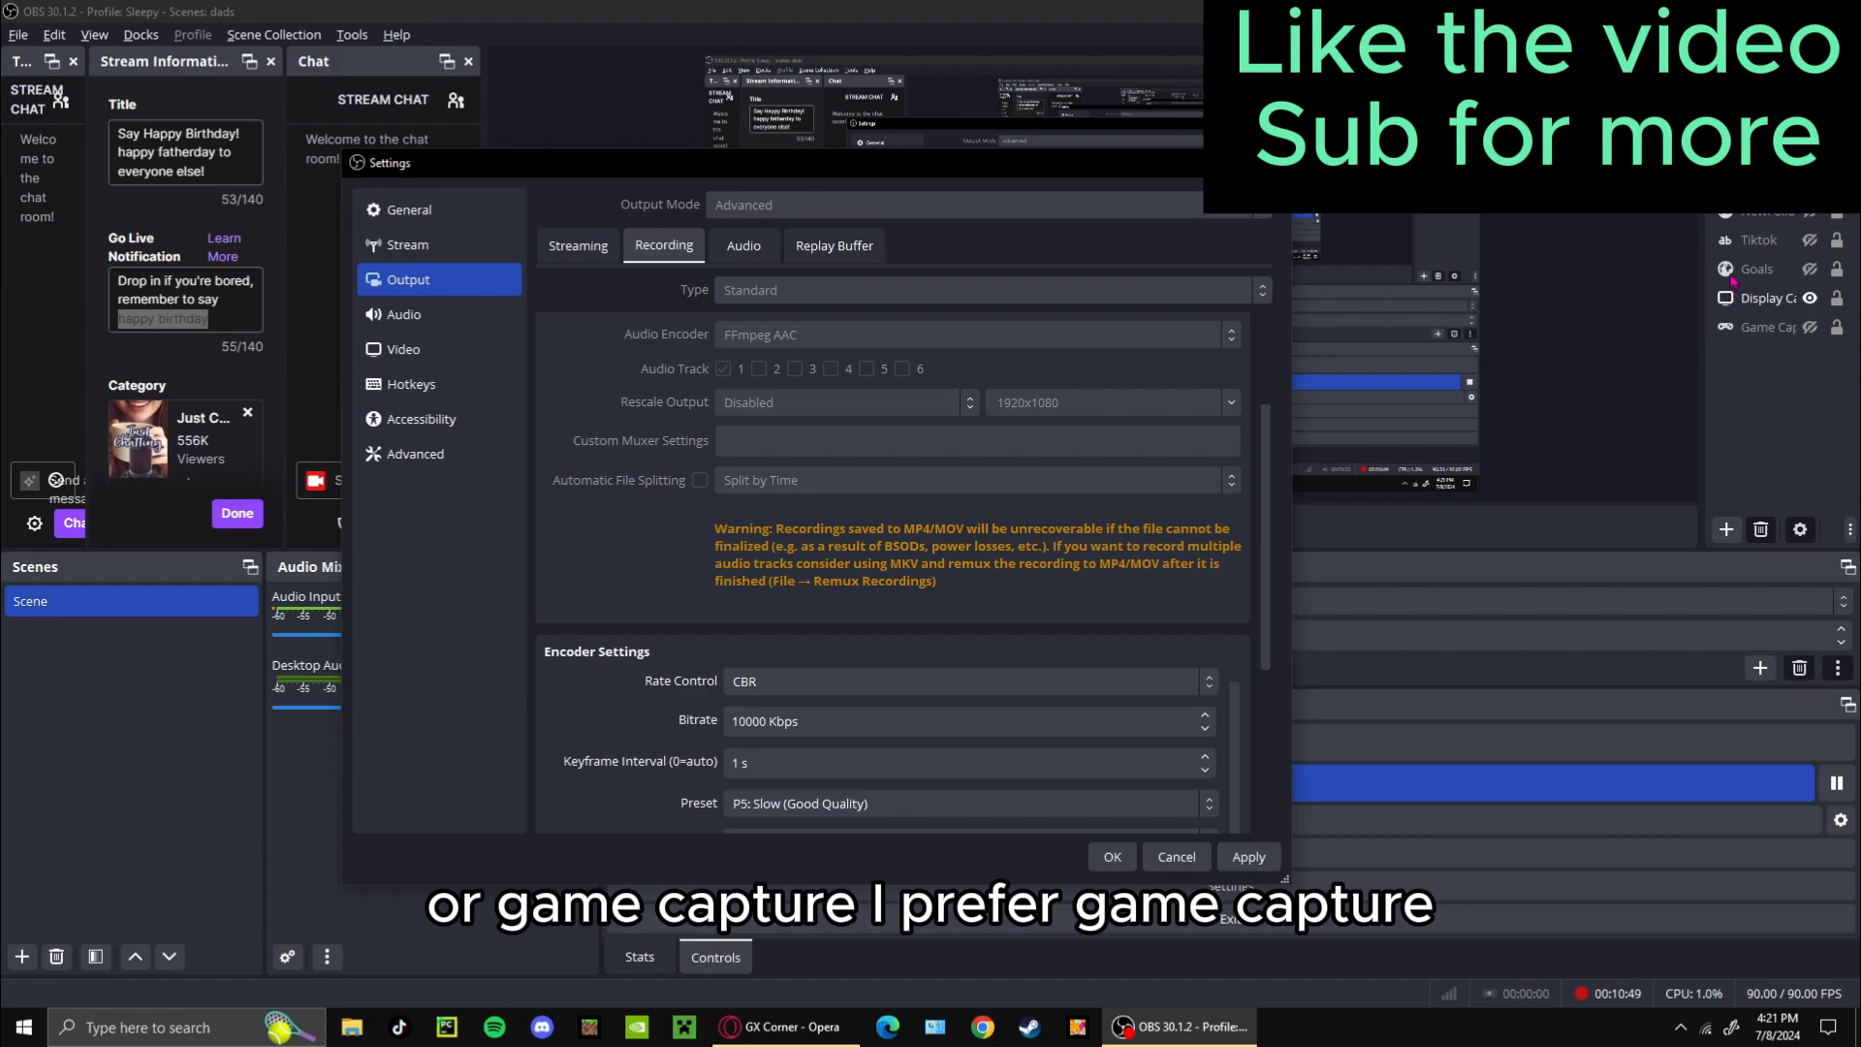
Step: Check the remaining recording encoder options and the canvas resolution, output resolution and frame rate in the video settings
scroll(623, 412, "down", 4)
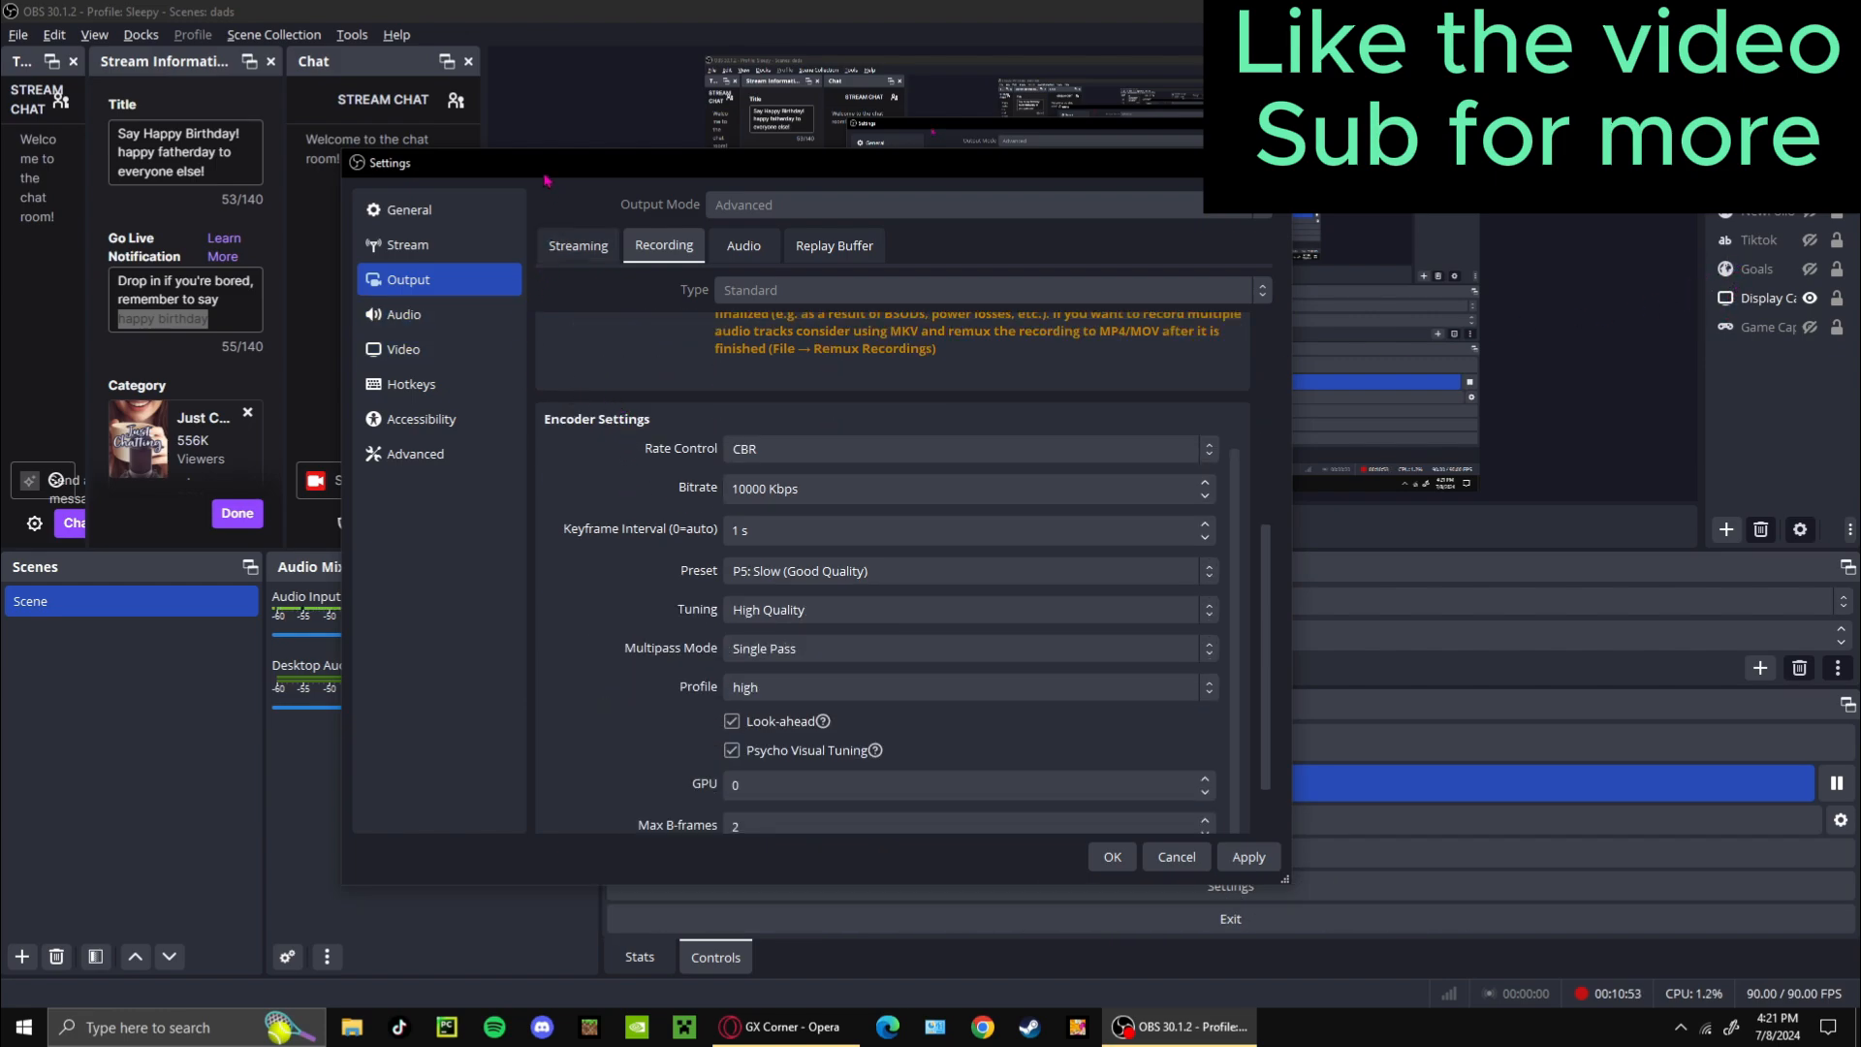
left_click(441, 349)
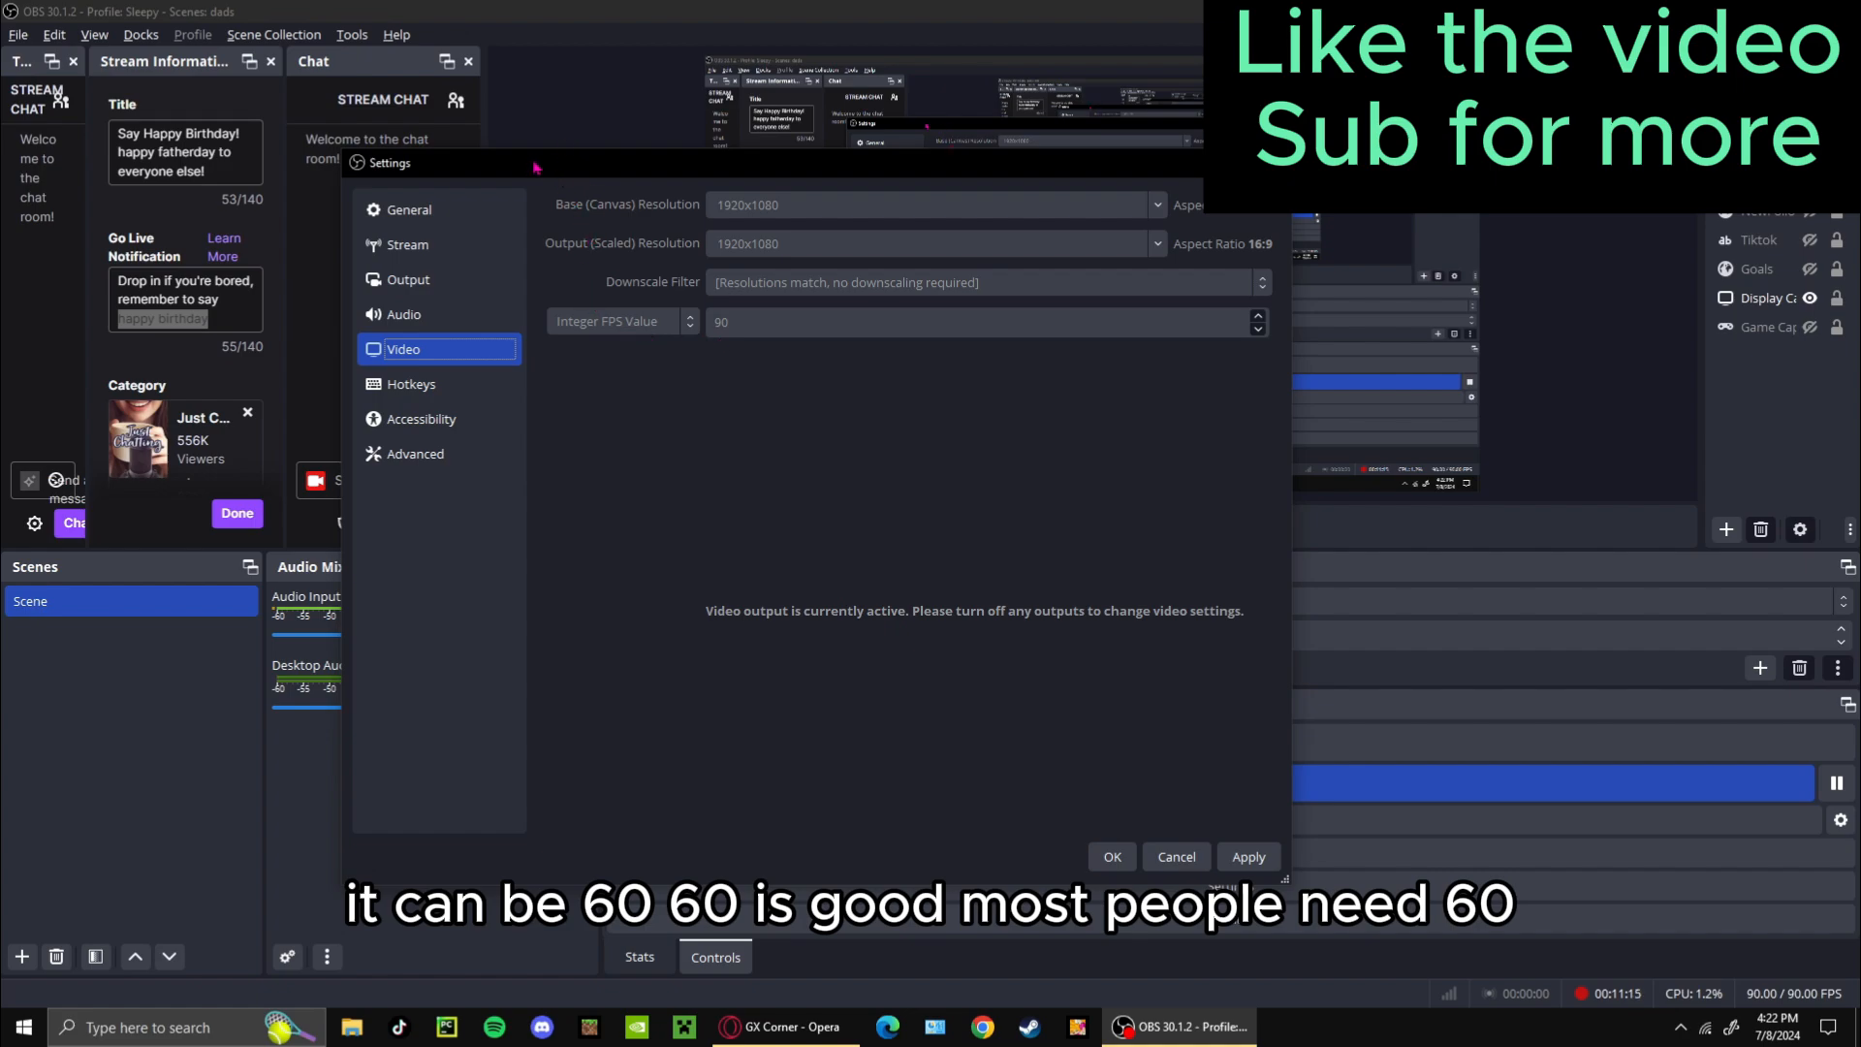
Step: Review the recording output settings, examining the output mode, video encoder, recording format and rescale output options
left_click(428, 287)
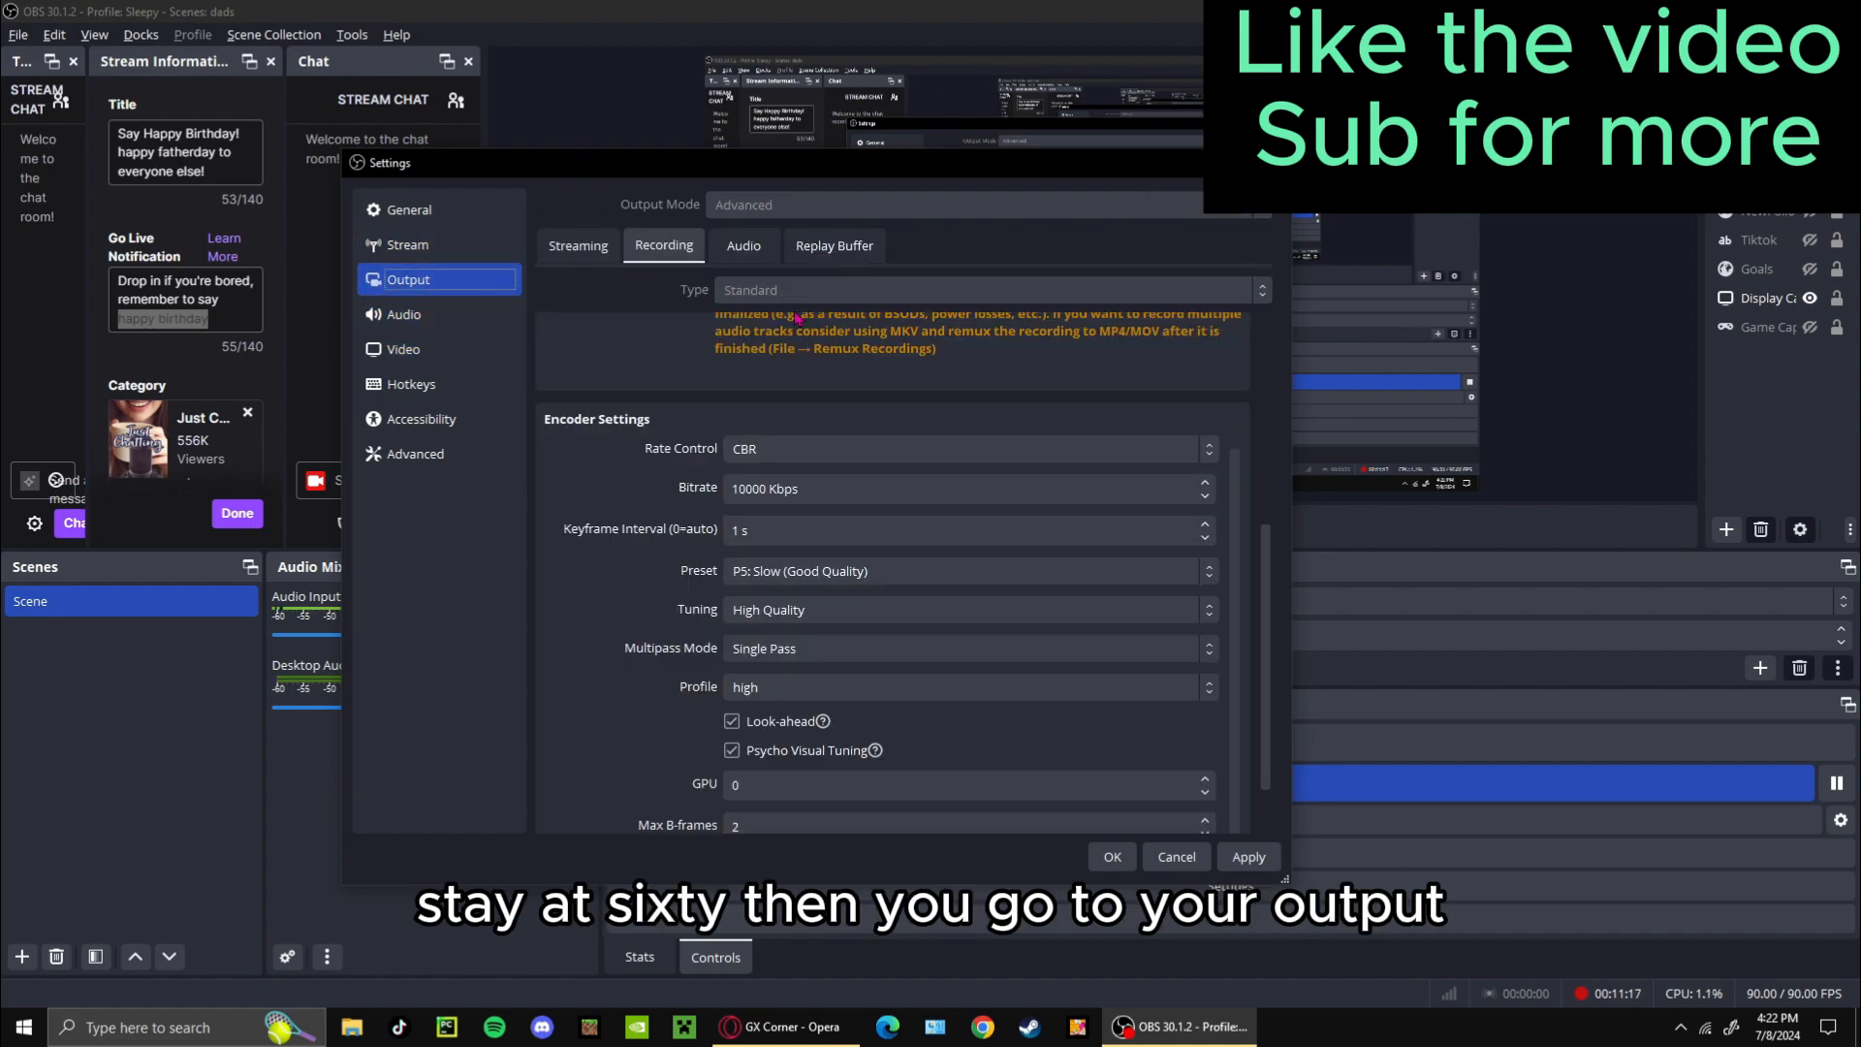
left_click(577, 248)
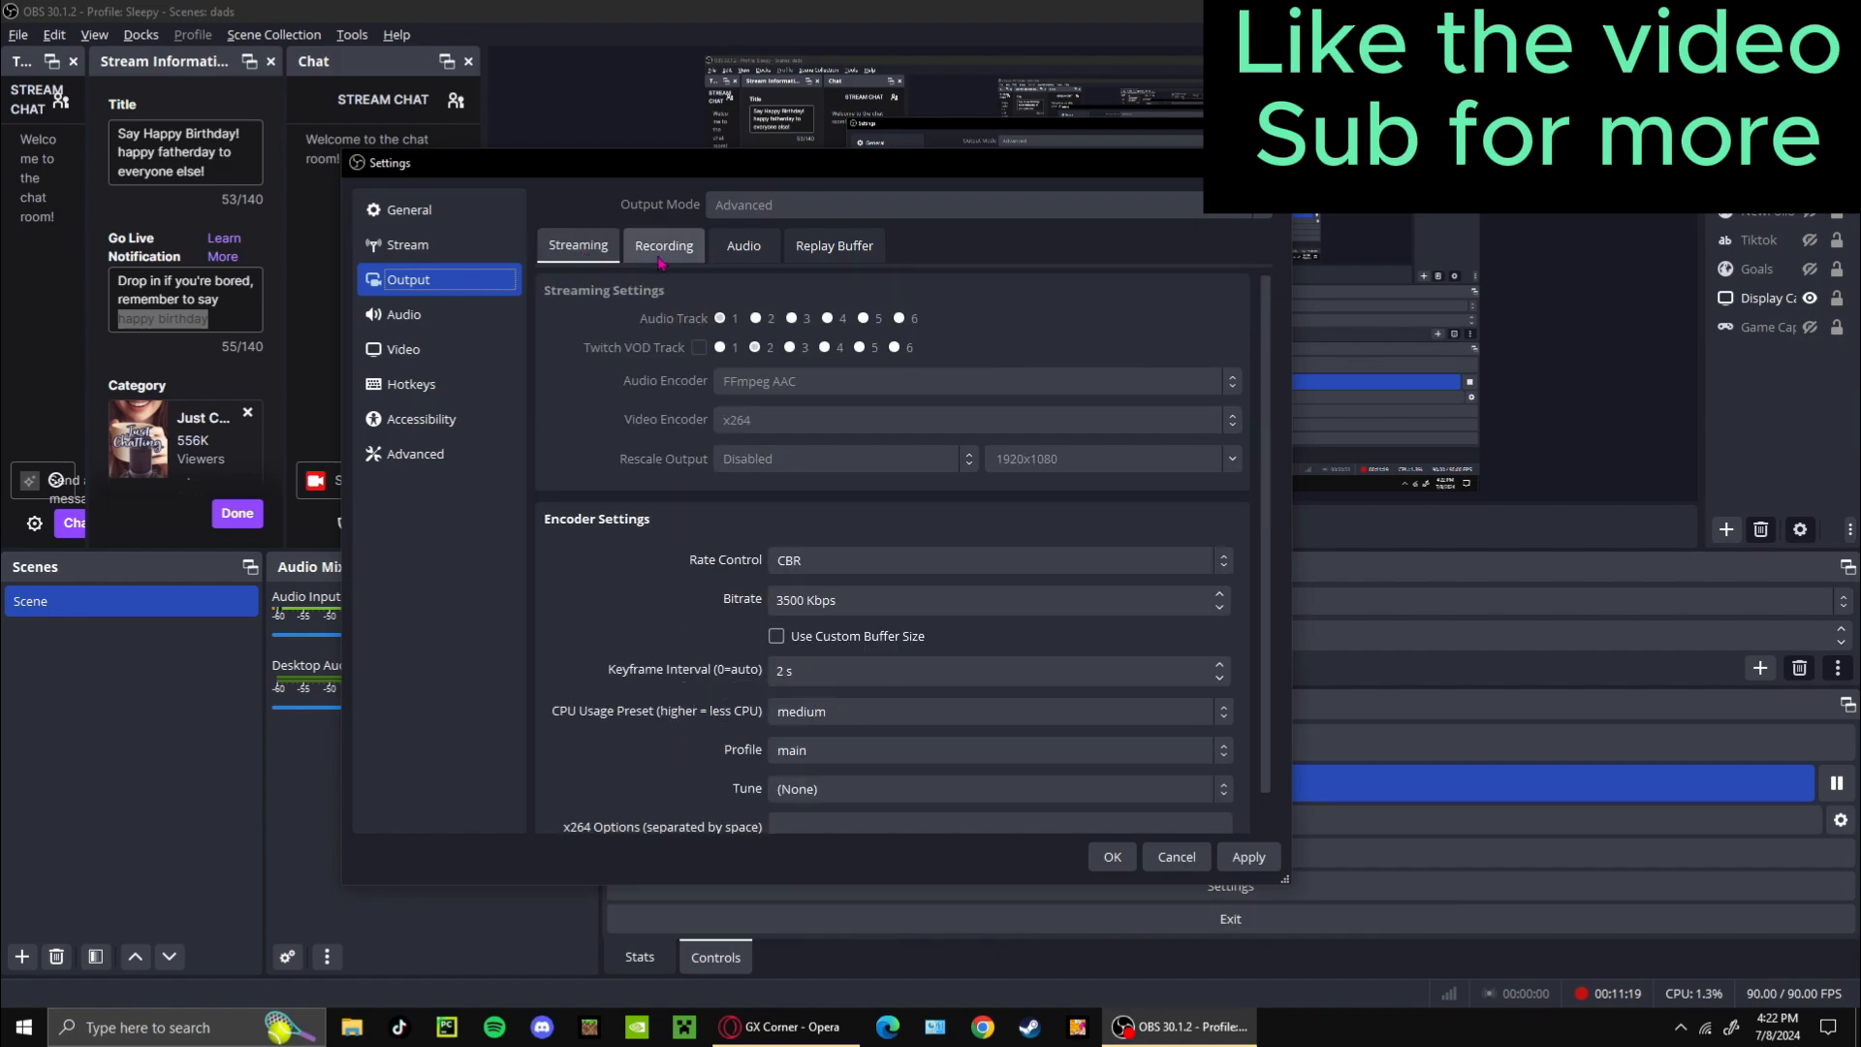
left_click(664, 247)
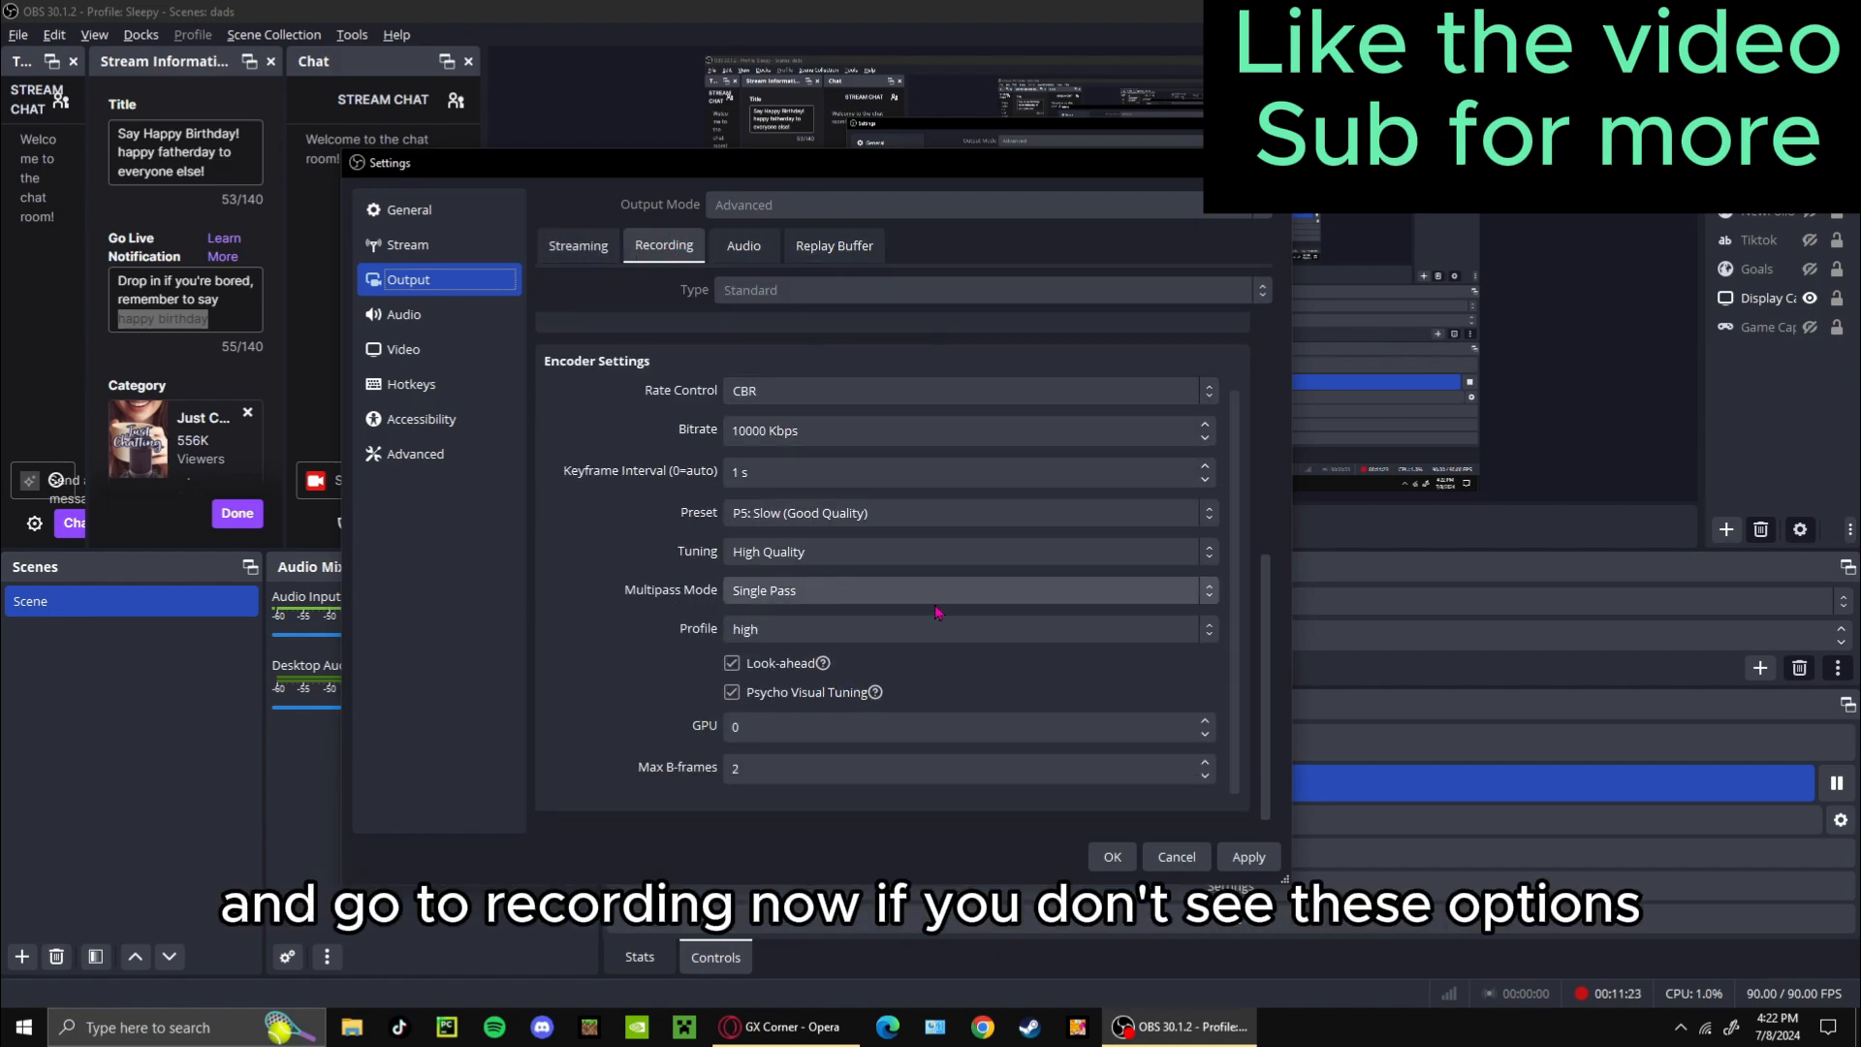
scroll(844, 369, "up", 4)
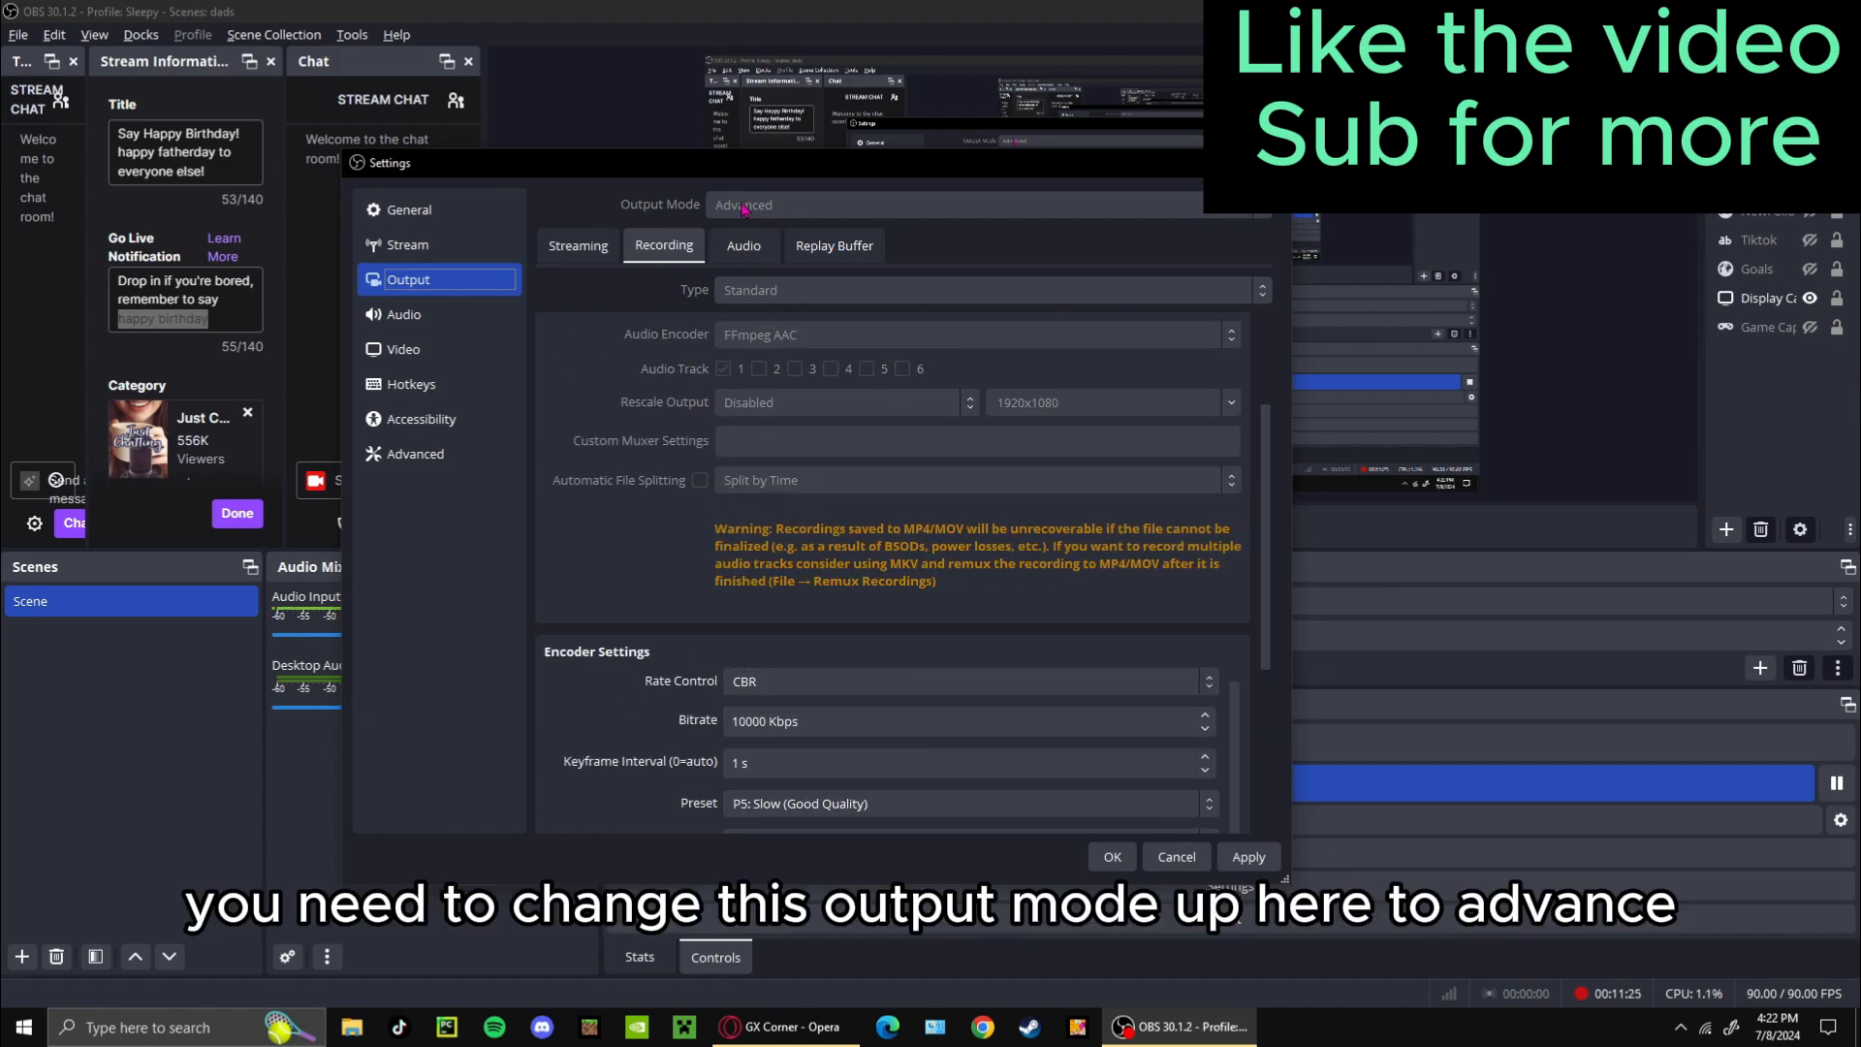
scroll(793, 384, "down", 4)
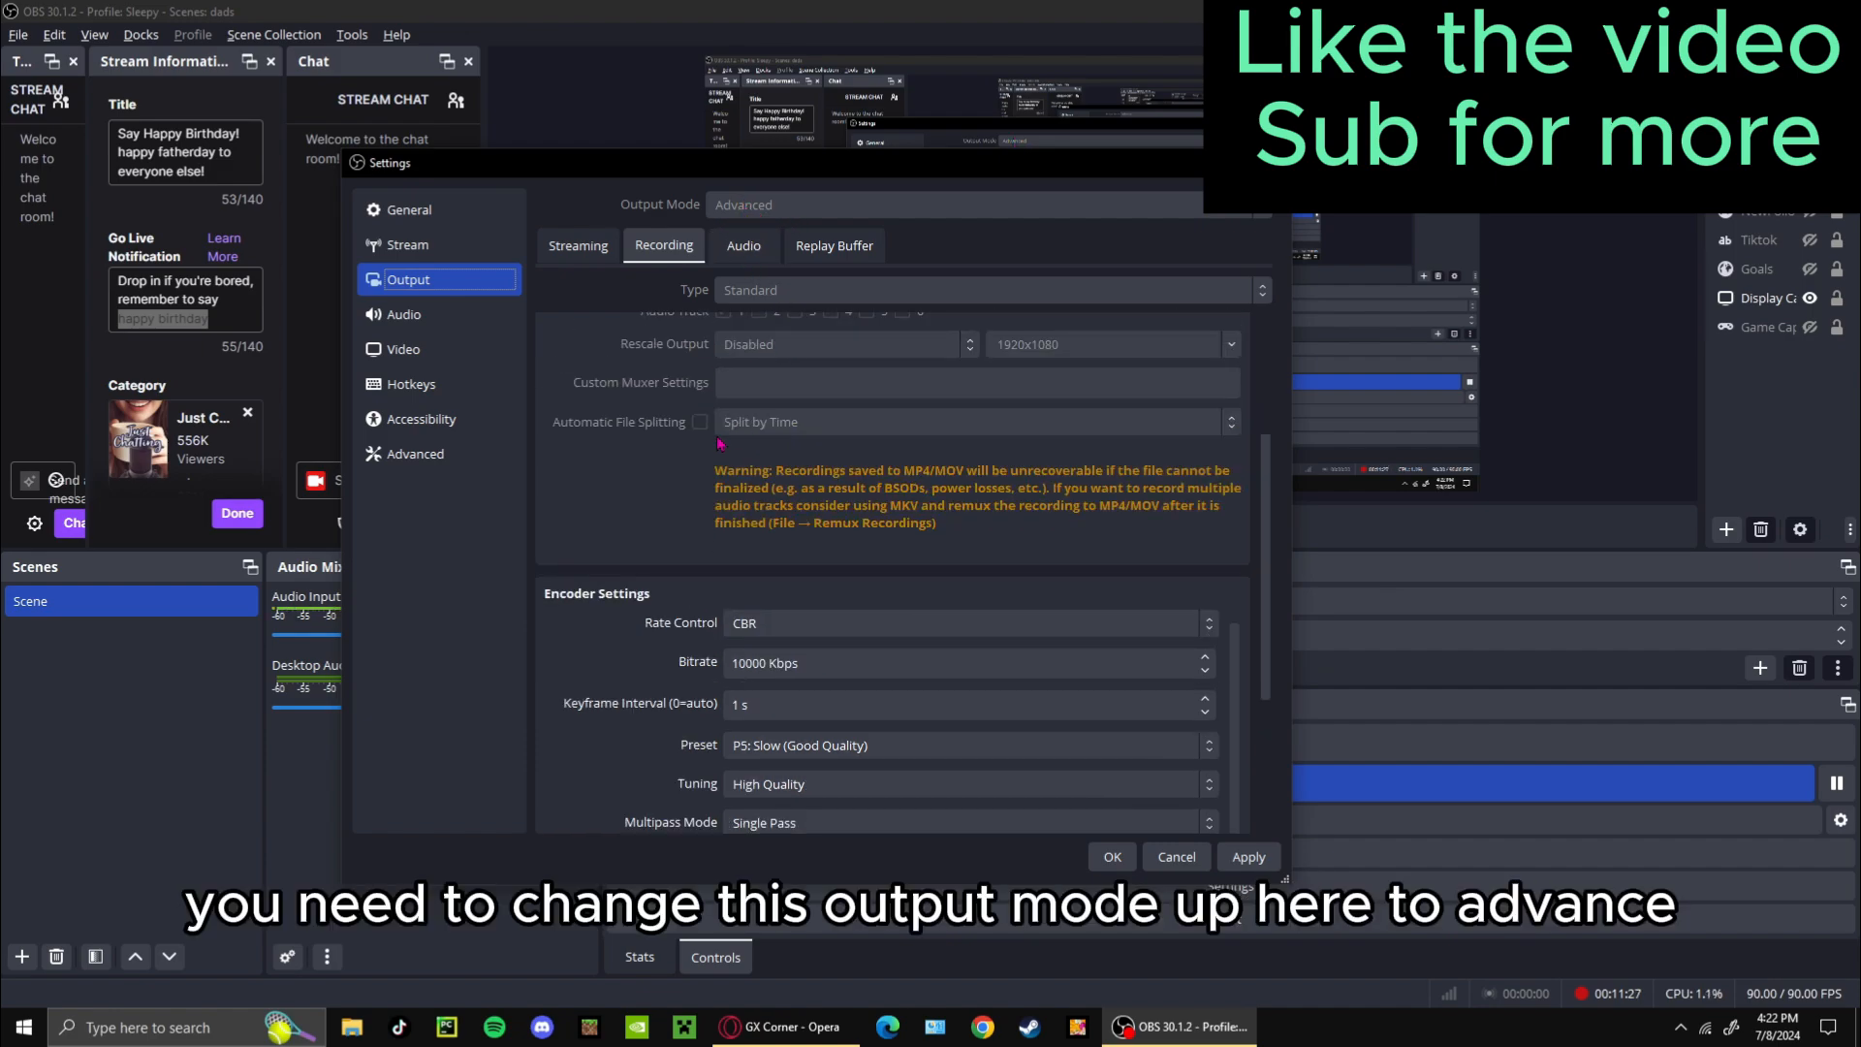
scroll(688, 475, "up", 5)
scroll(685, 469, "up", 2)
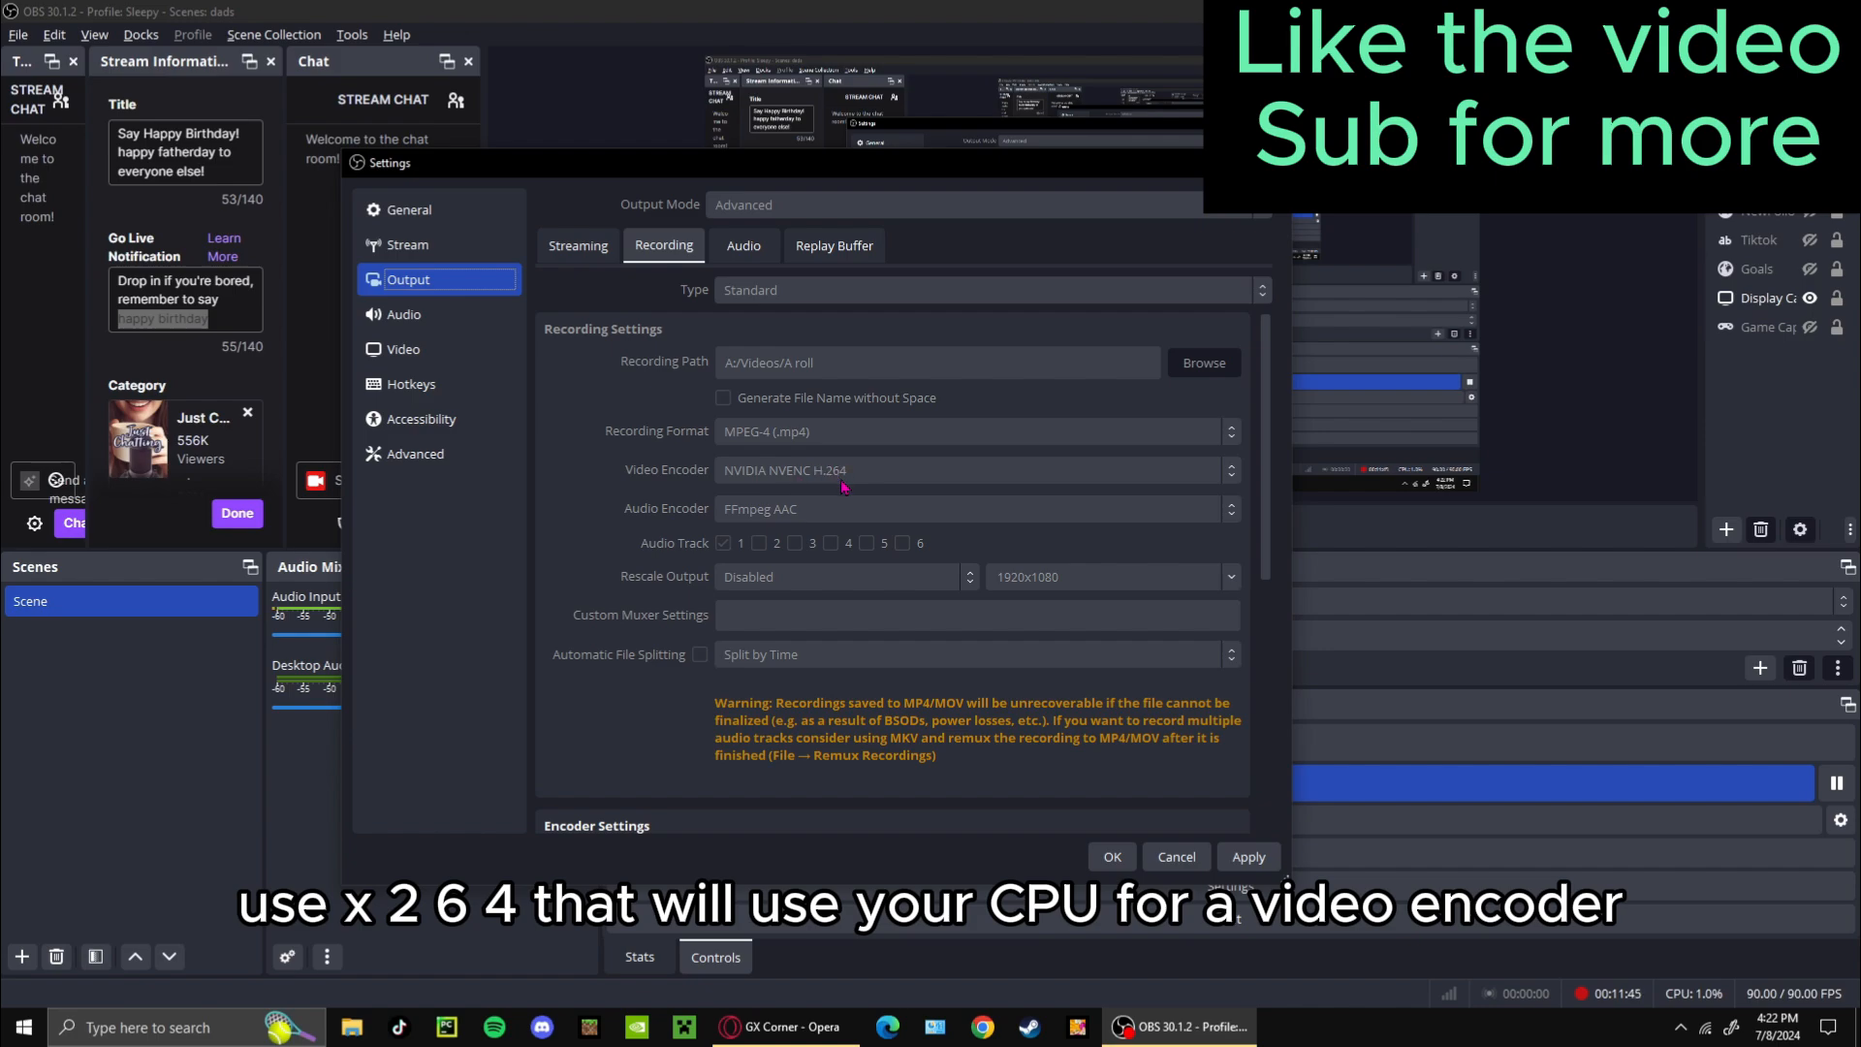
scroll(662, 535, "down", 1)
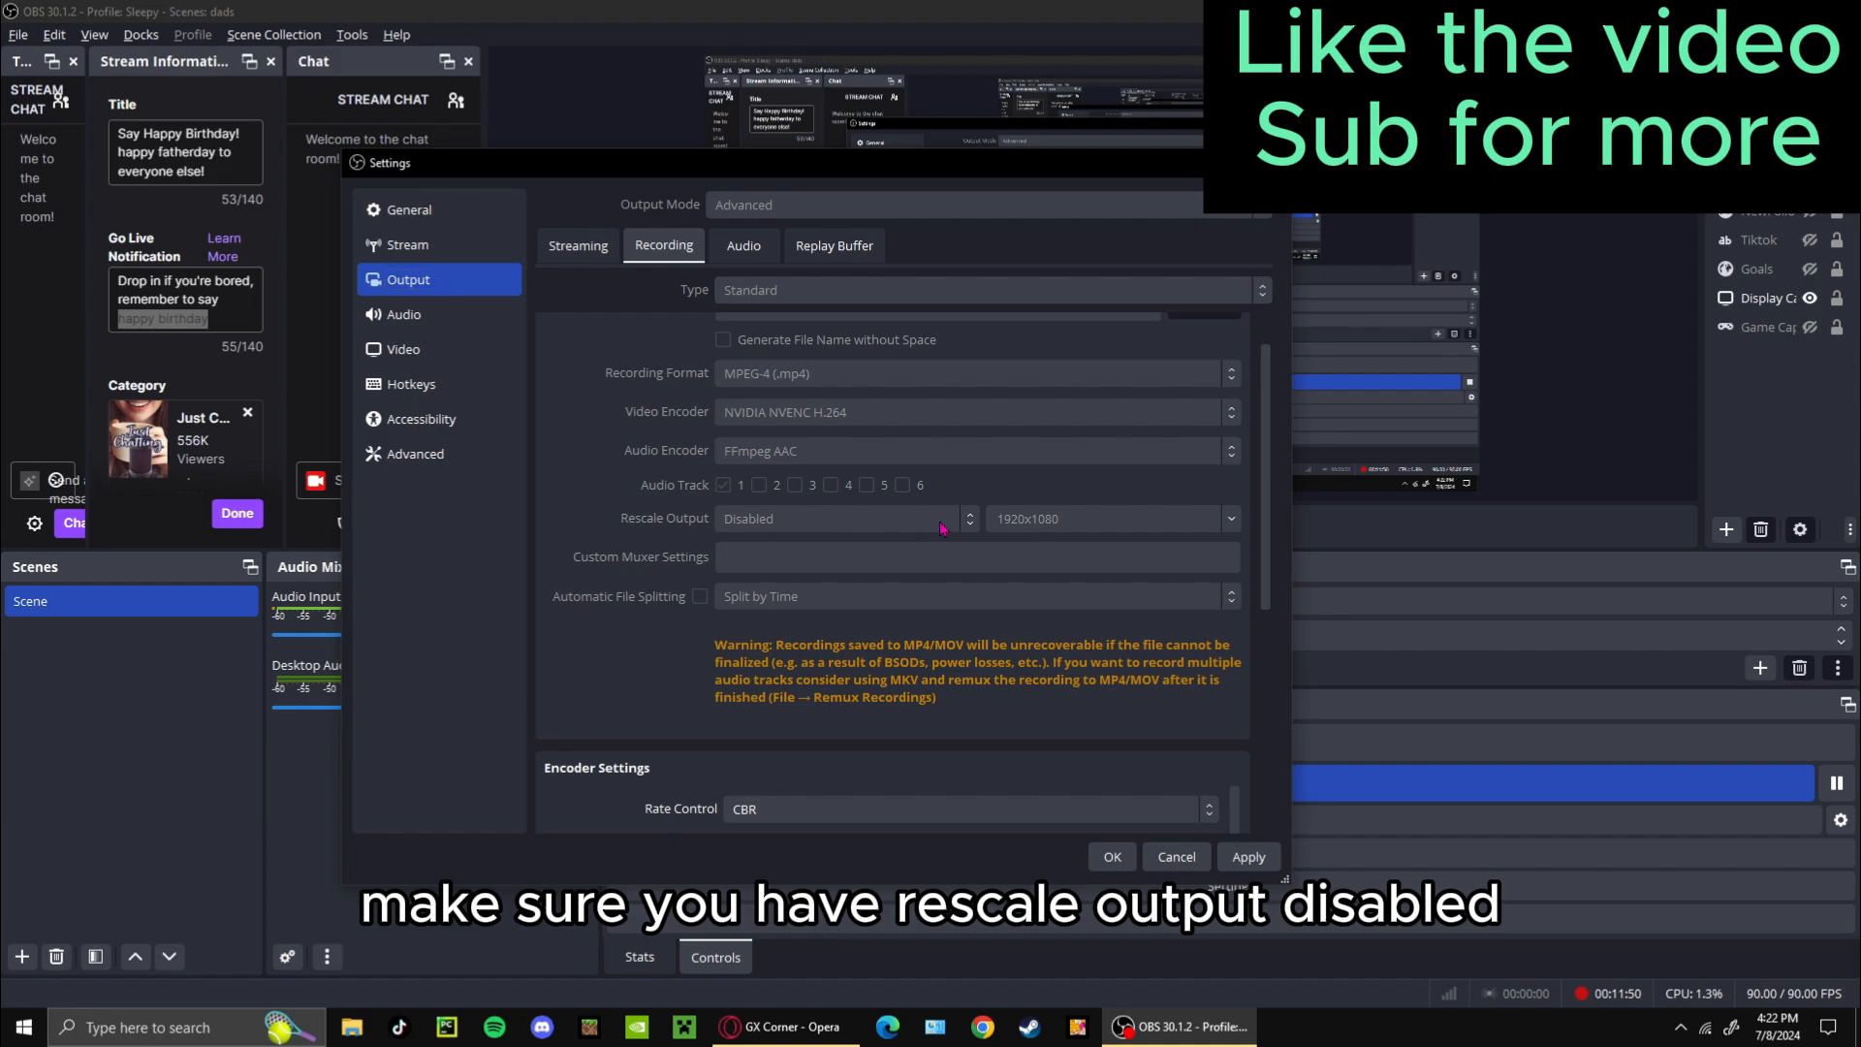
Step: Choose CBR as the recording encoder's rate control and activate the Bitrate value for editing
scroll(626, 523, "down", 5)
left_click(803, 511)
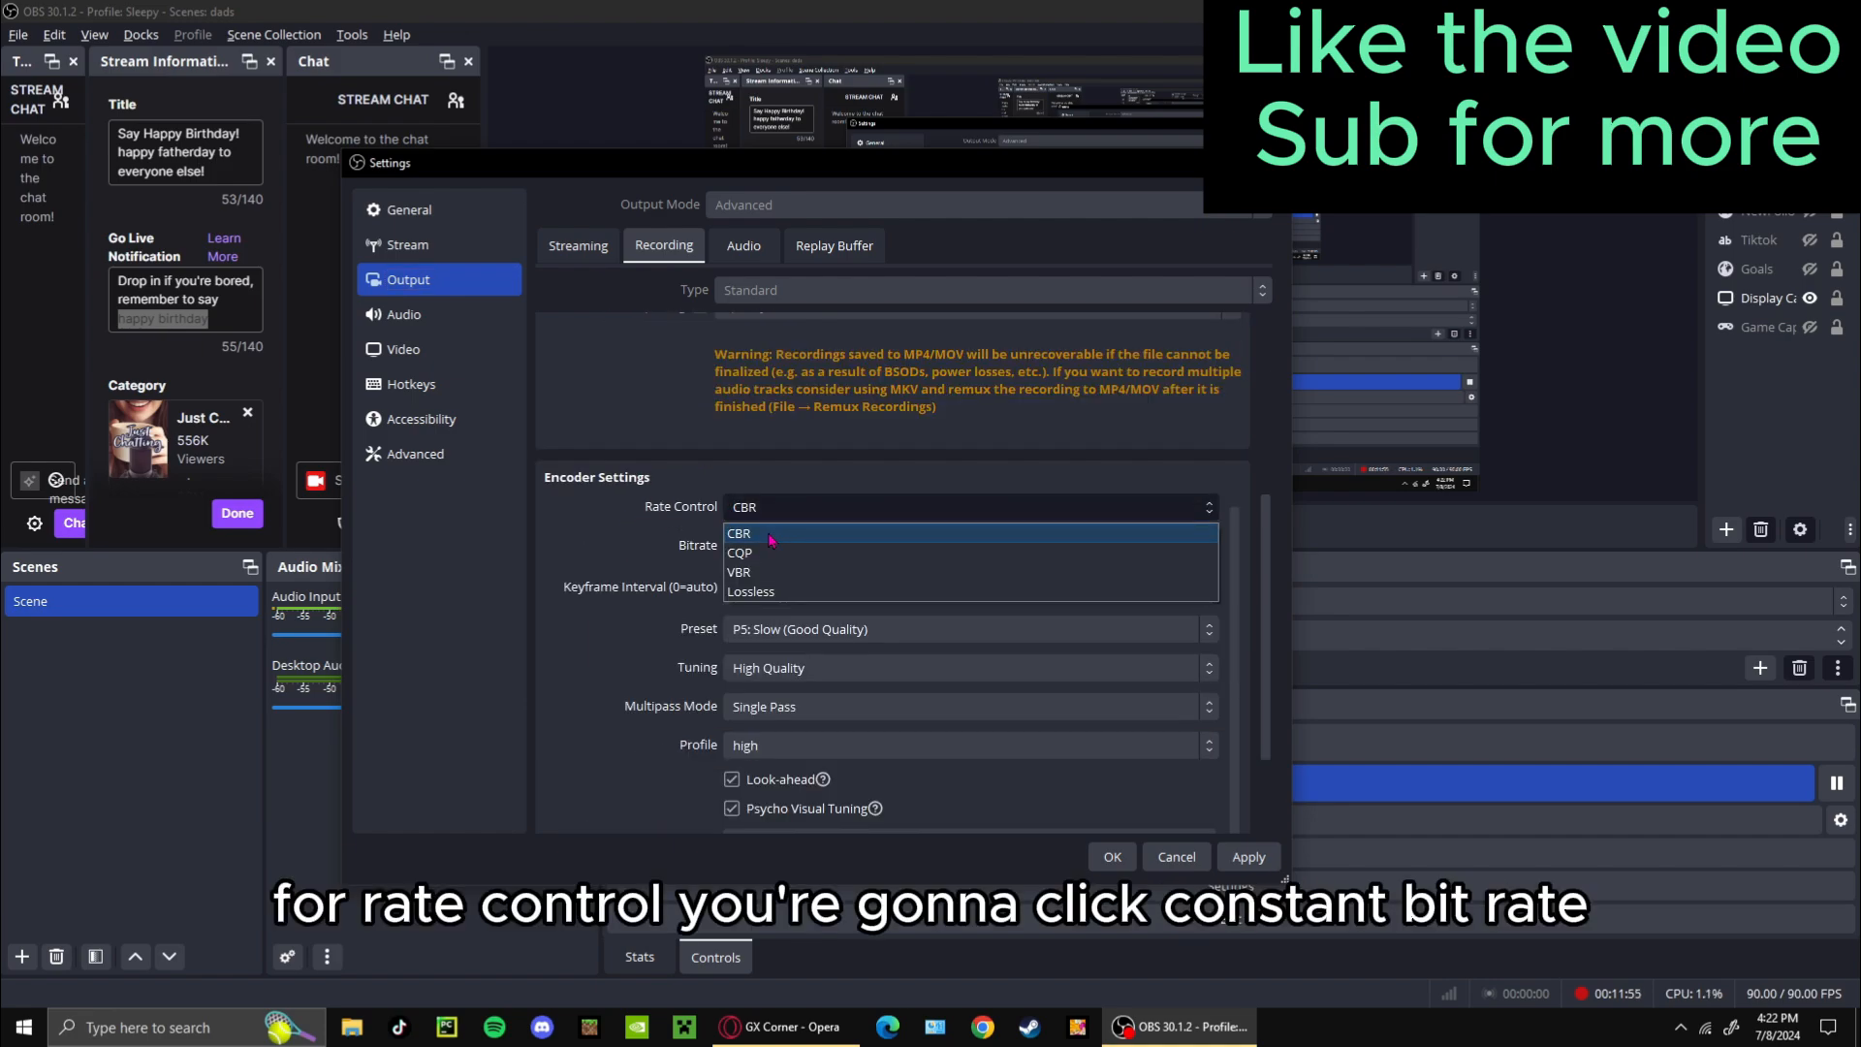
left_click(753, 538)
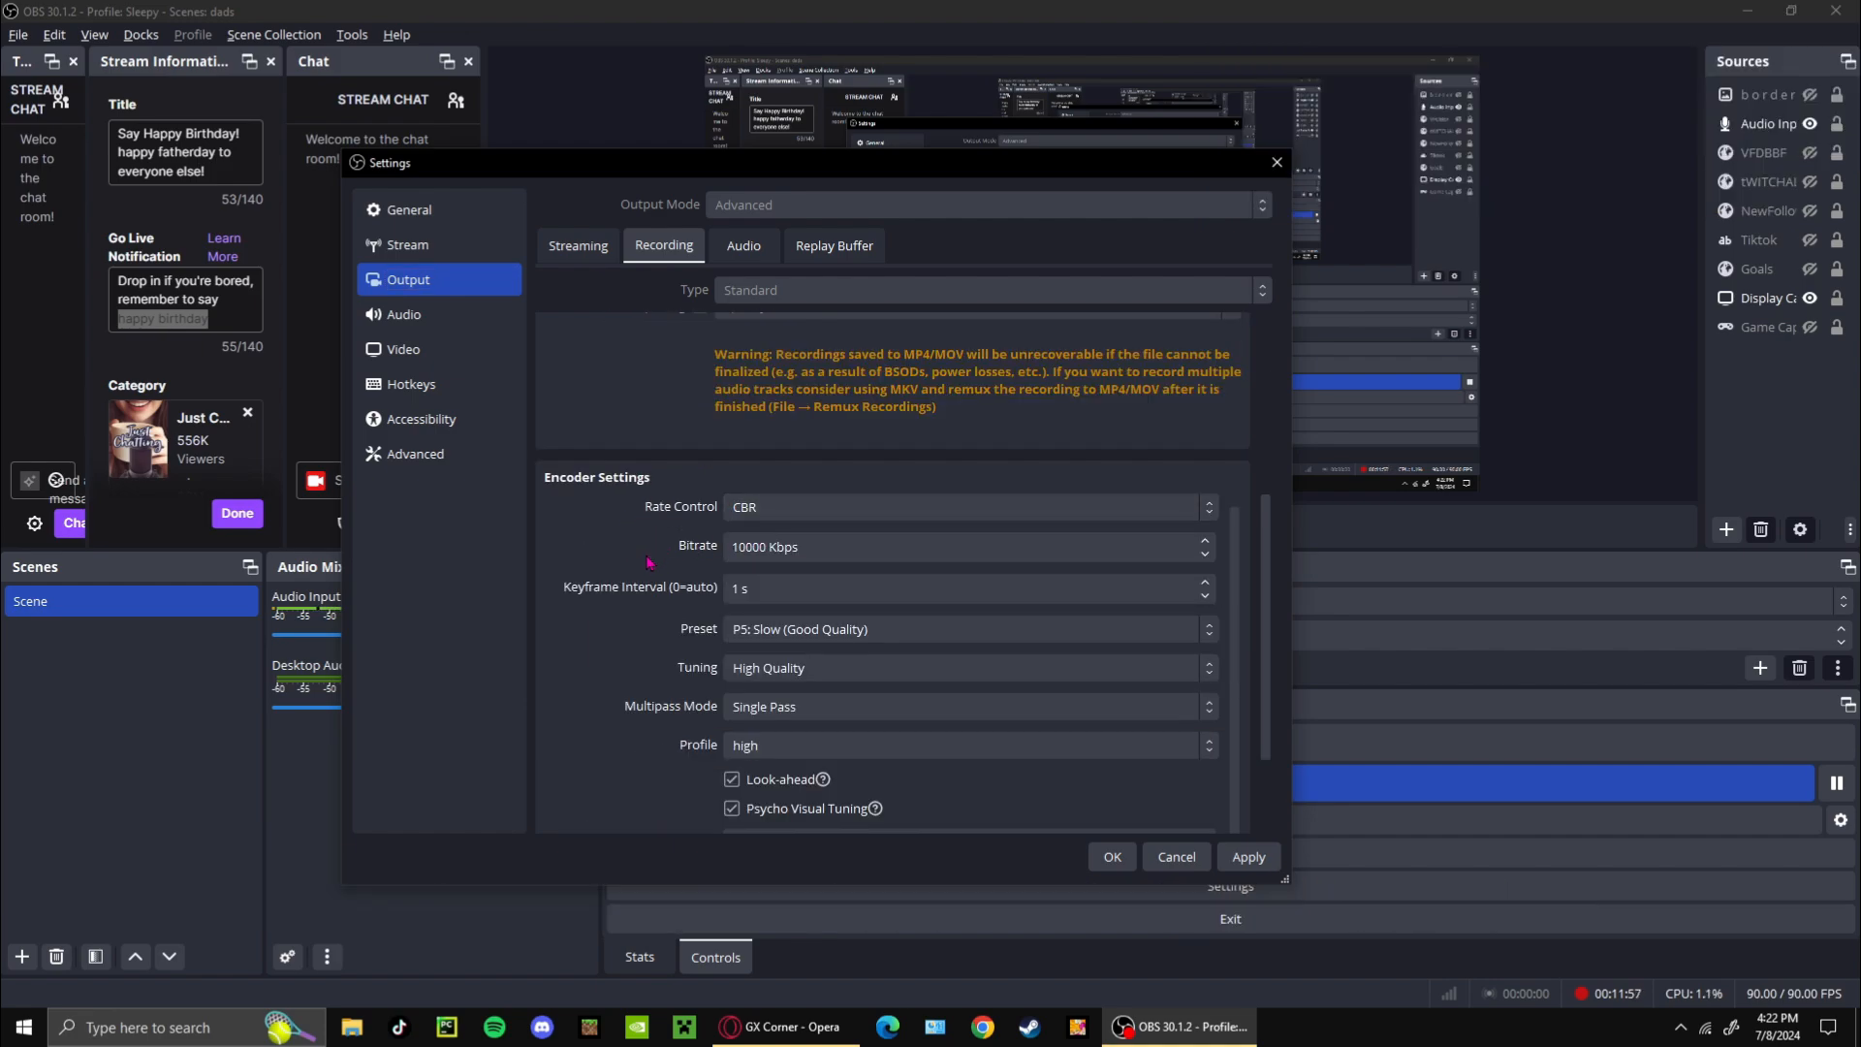
left_click_drag(732, 547, 765, 546)
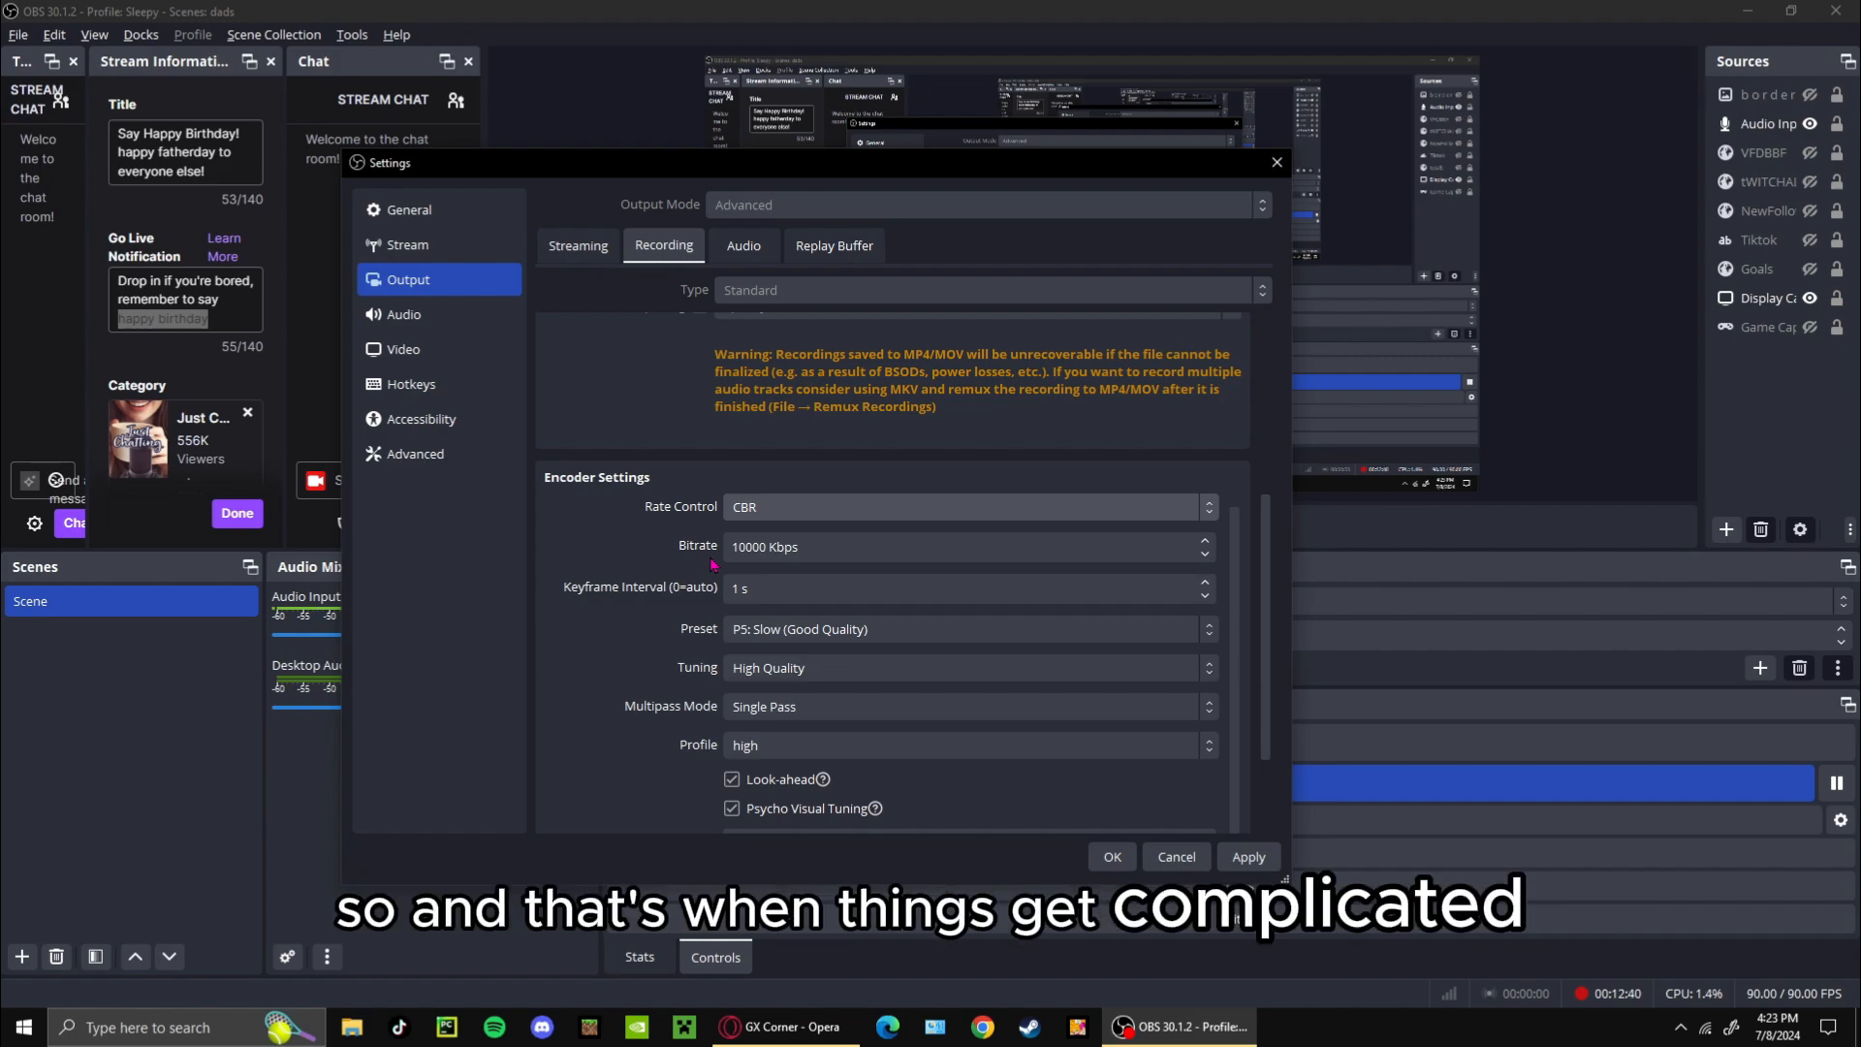
left_click(784, 549)
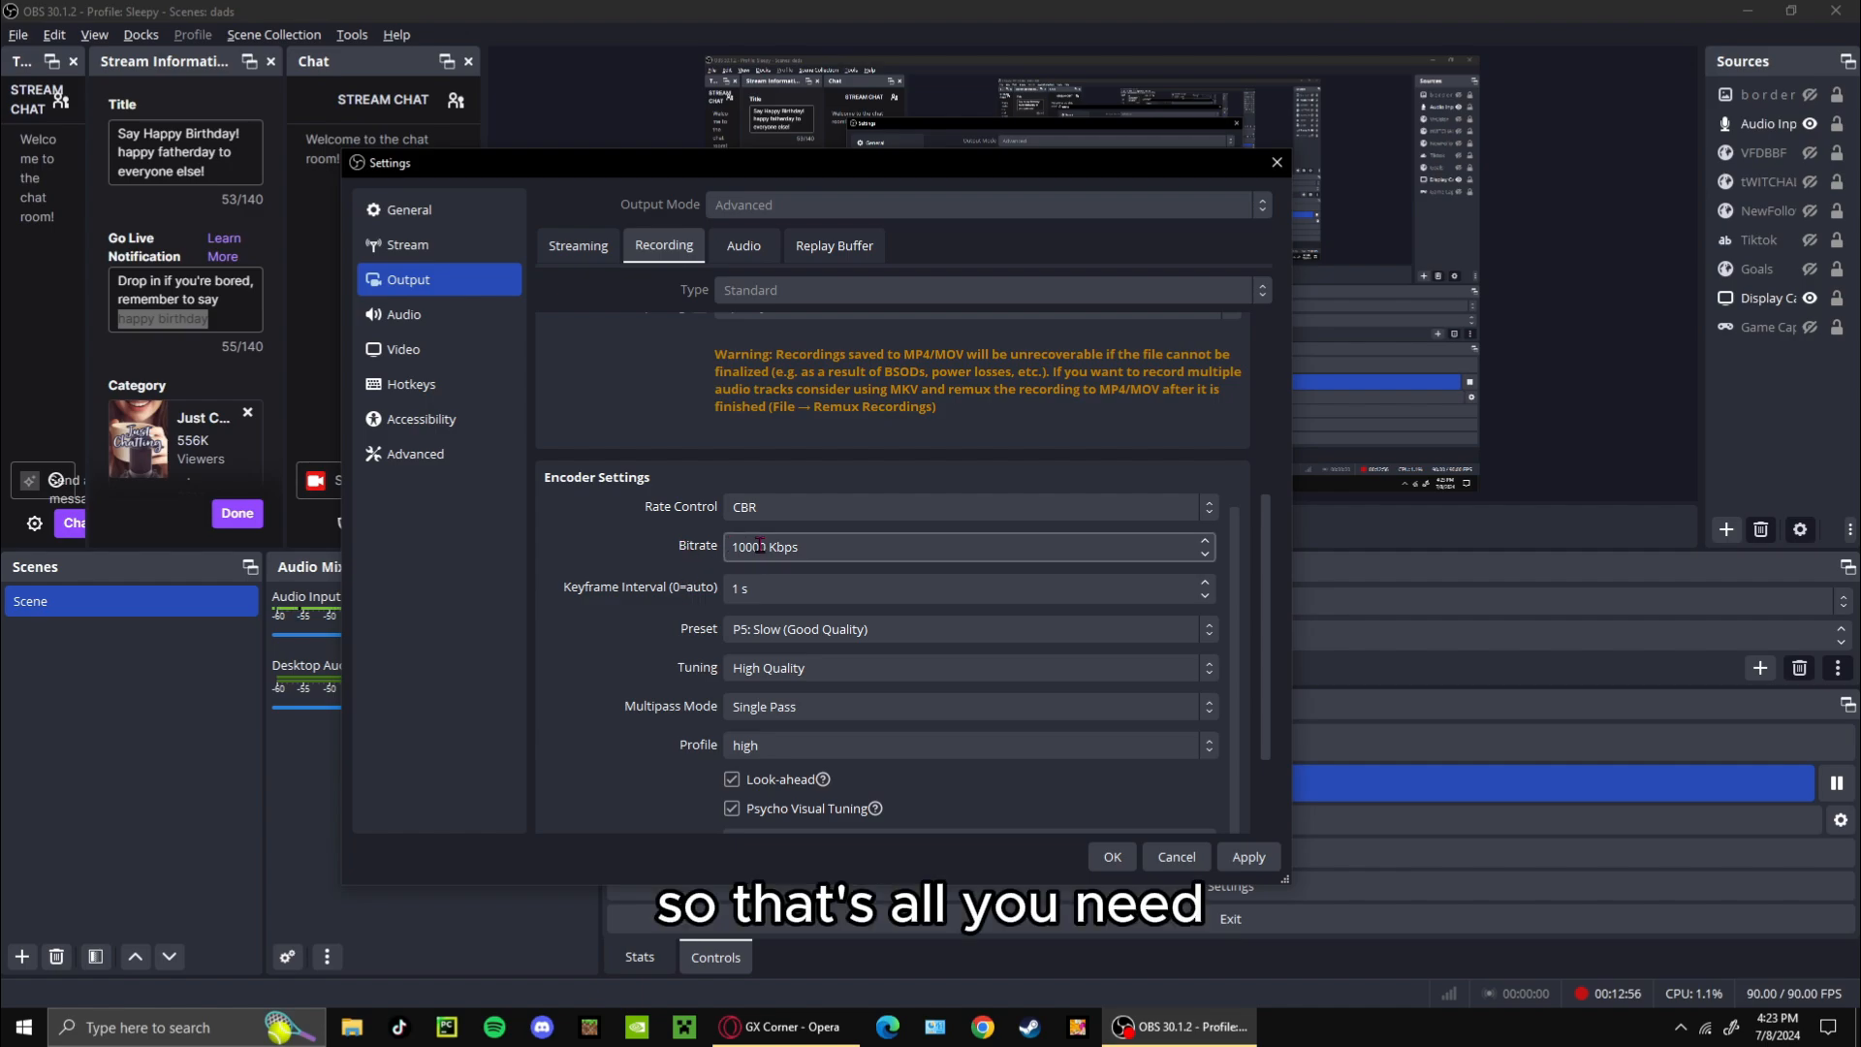
Step: Apply the recording output settings and close the settings dialog
scroll(655, 641, "down", 3)
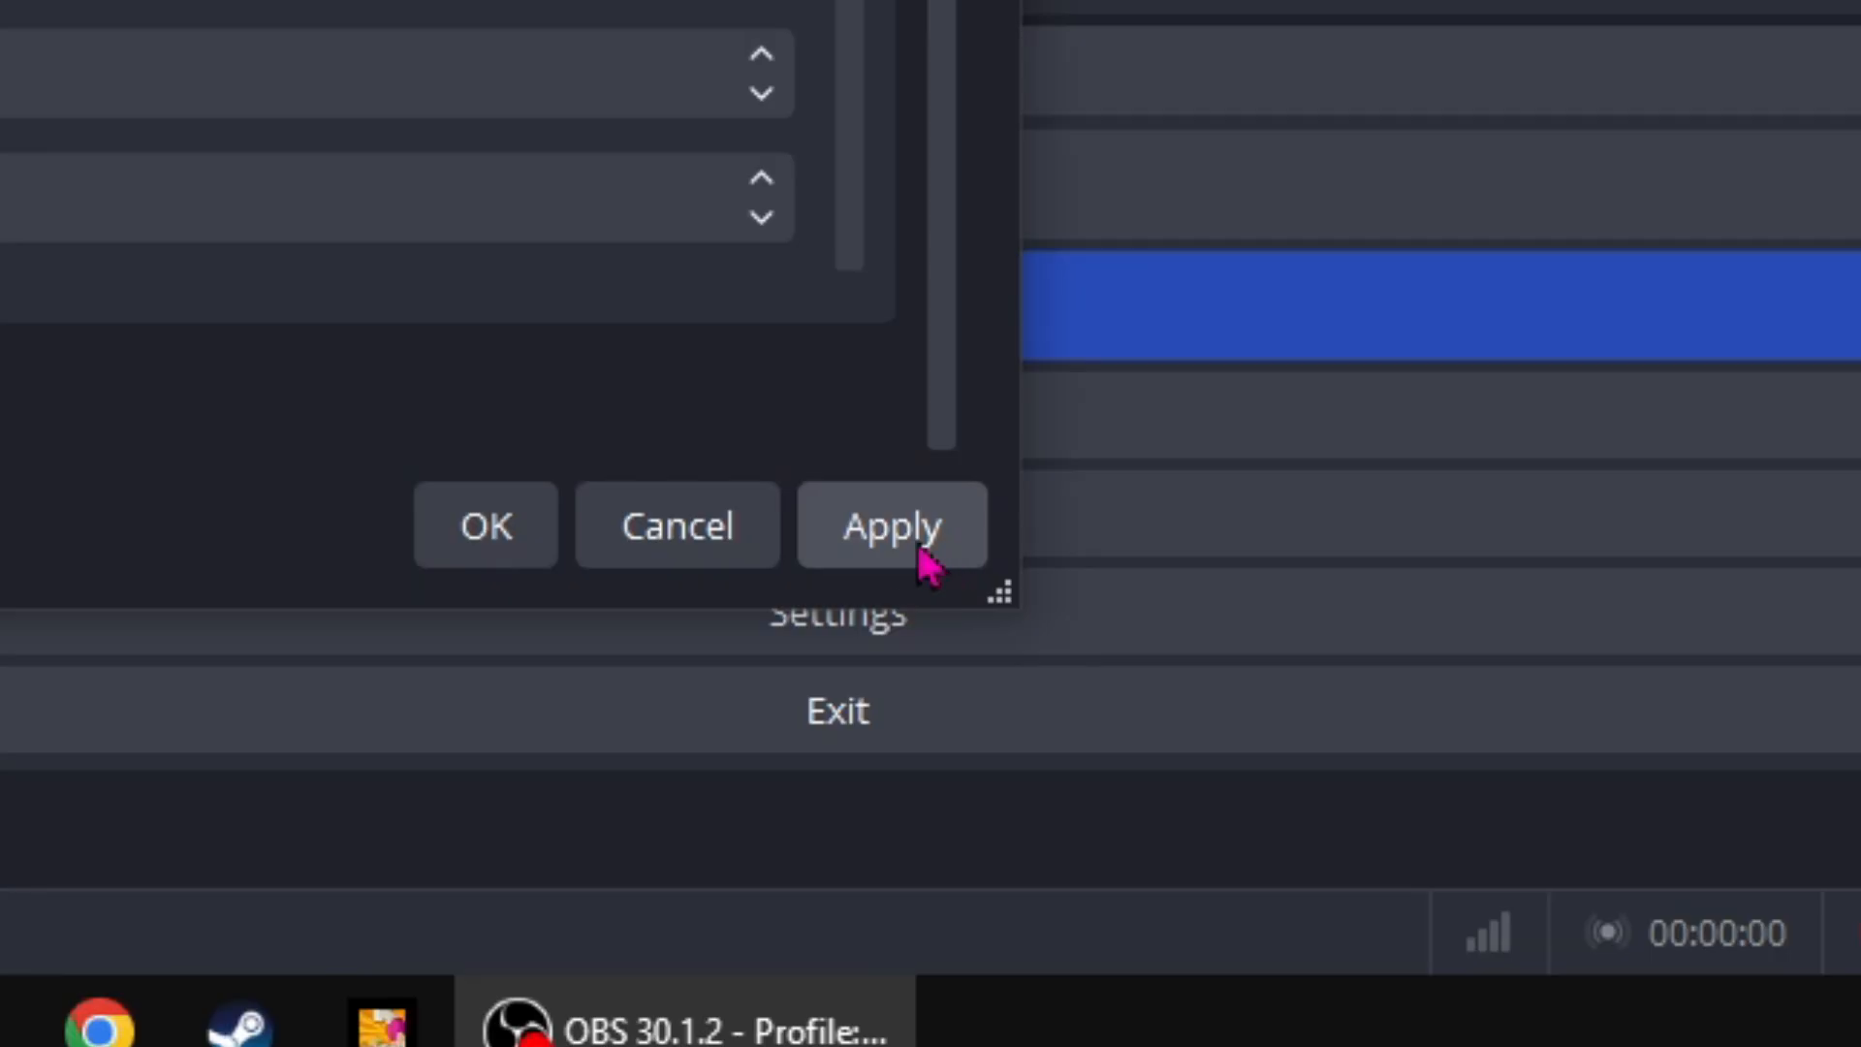
left_click(1252, 858)
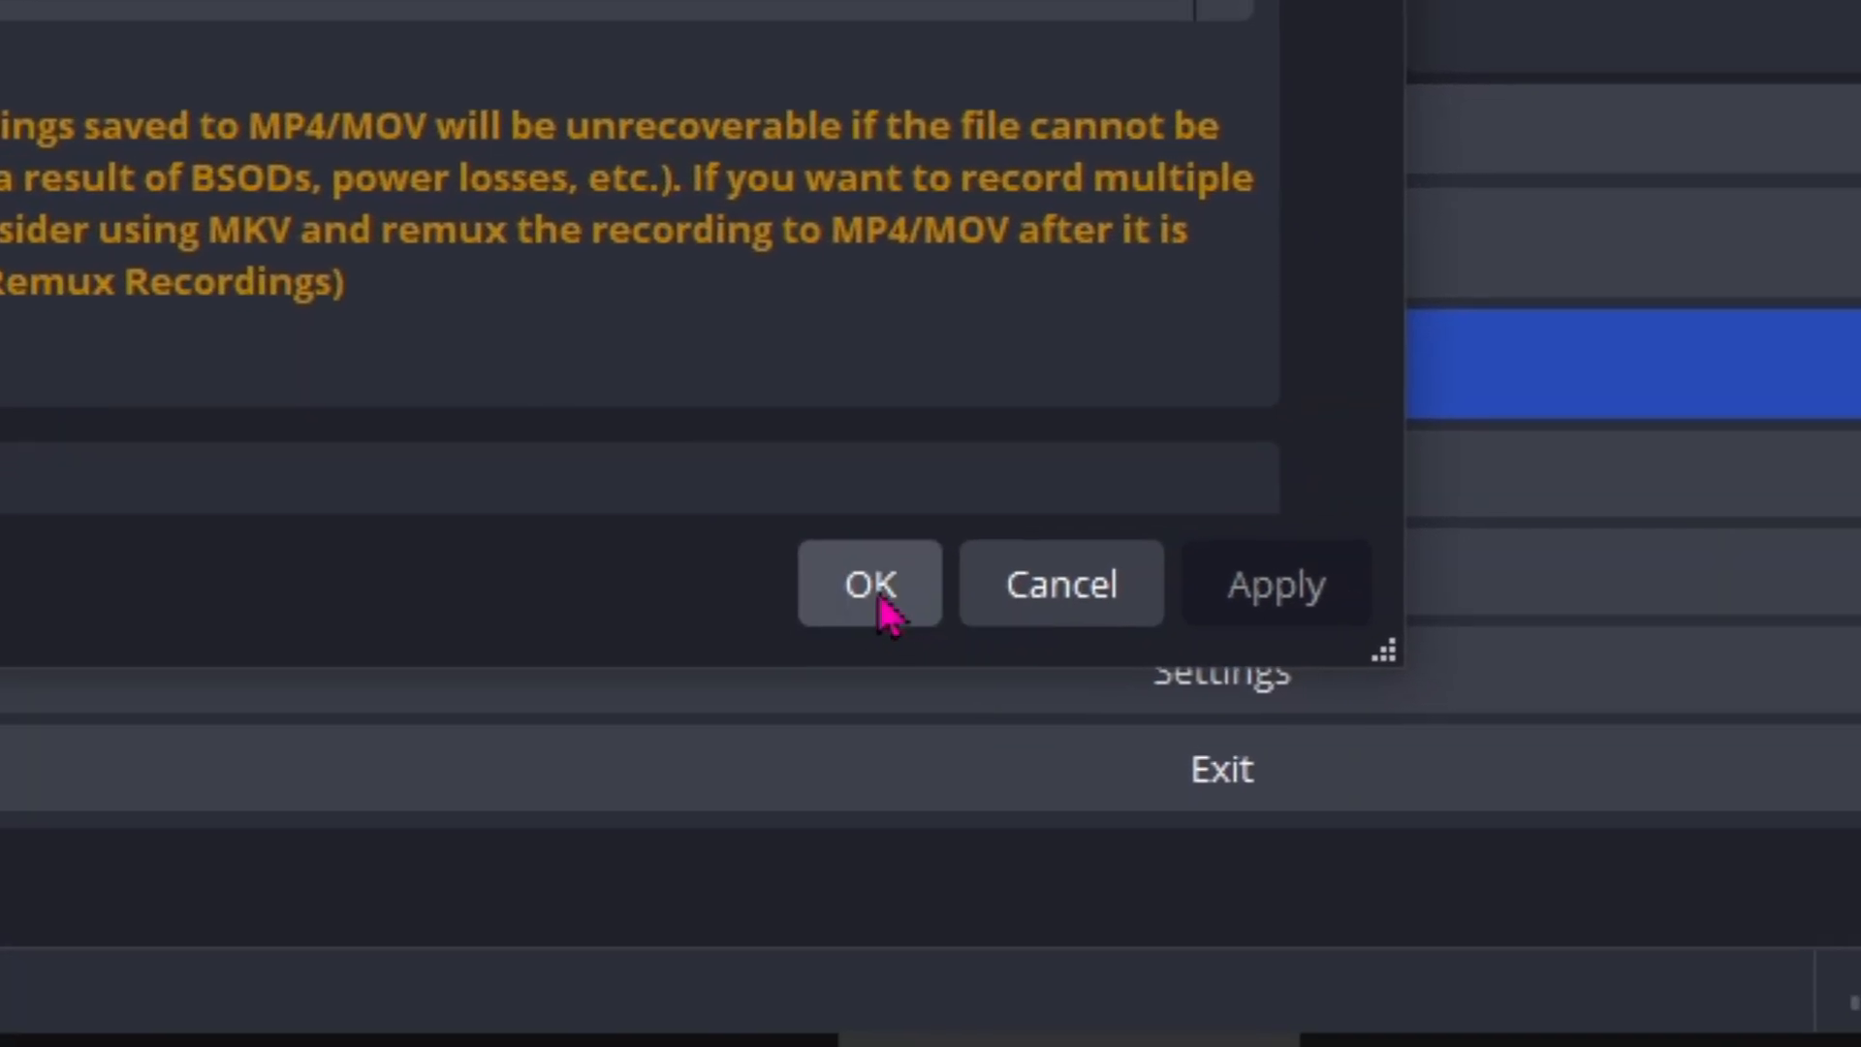
left_click(1620, 1029)
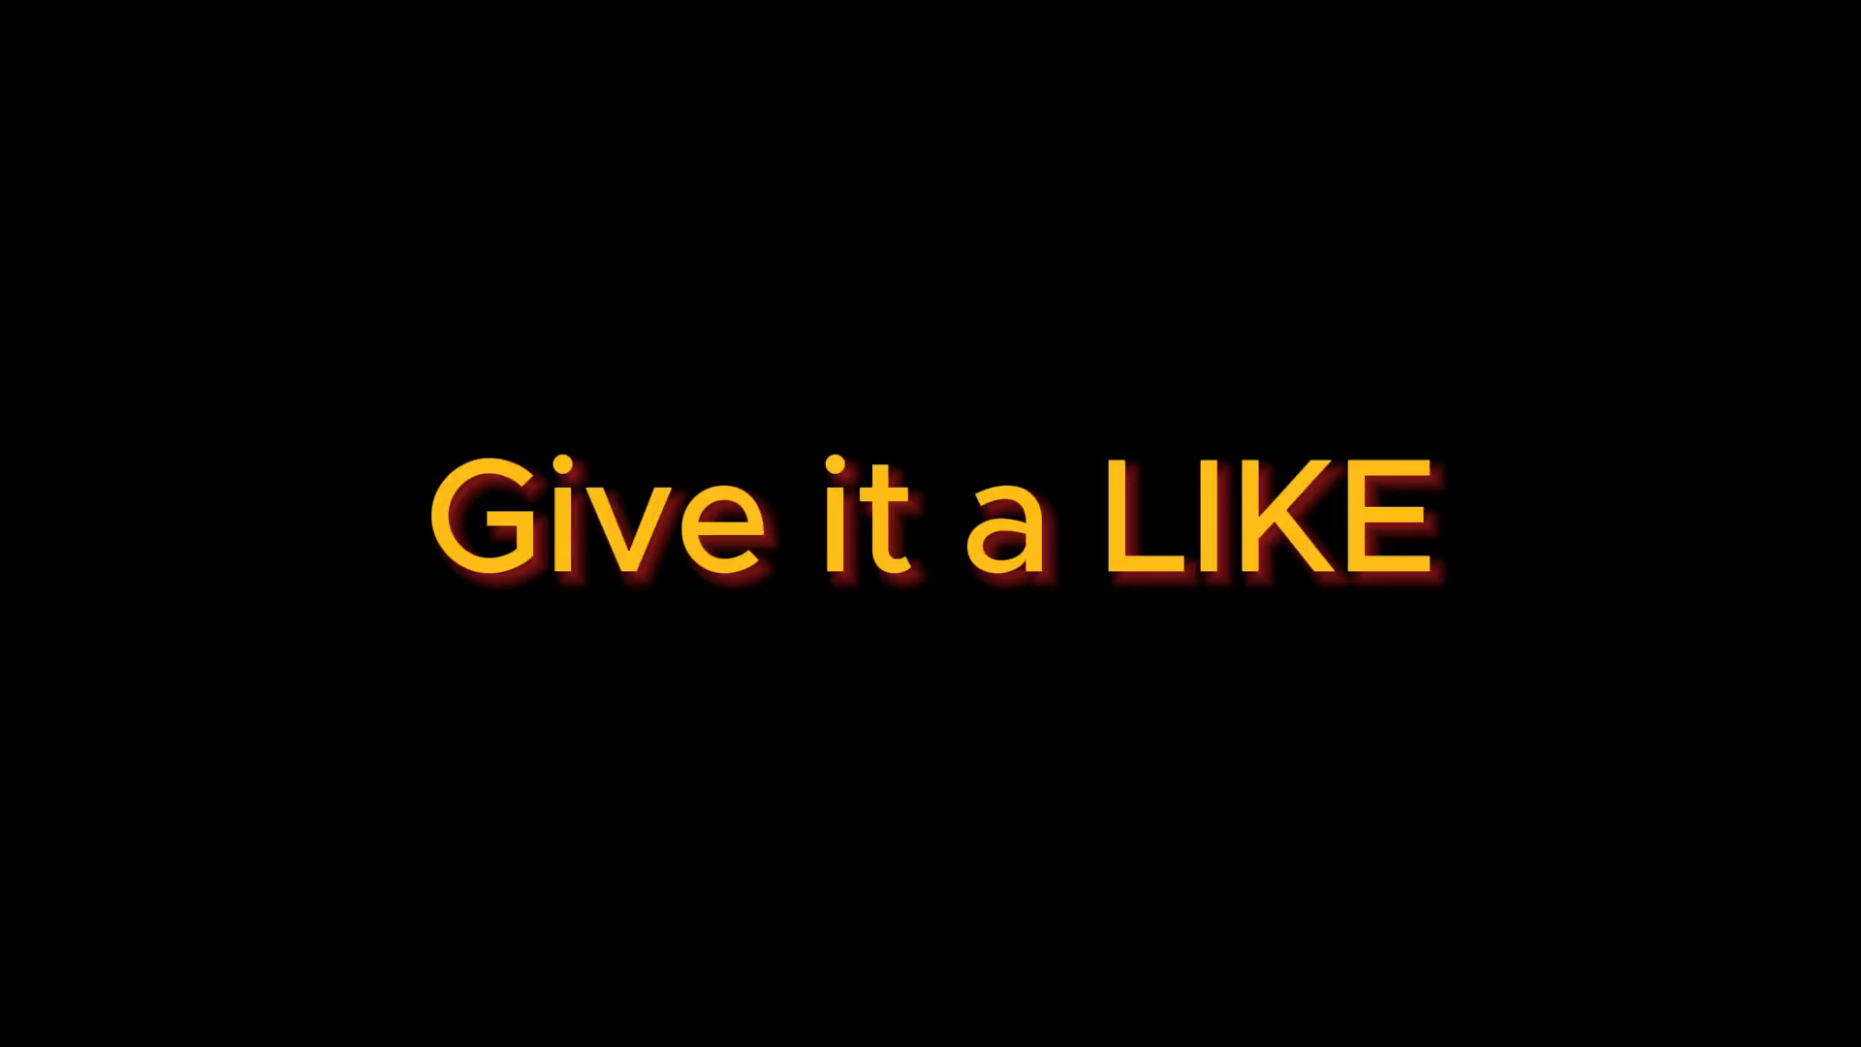